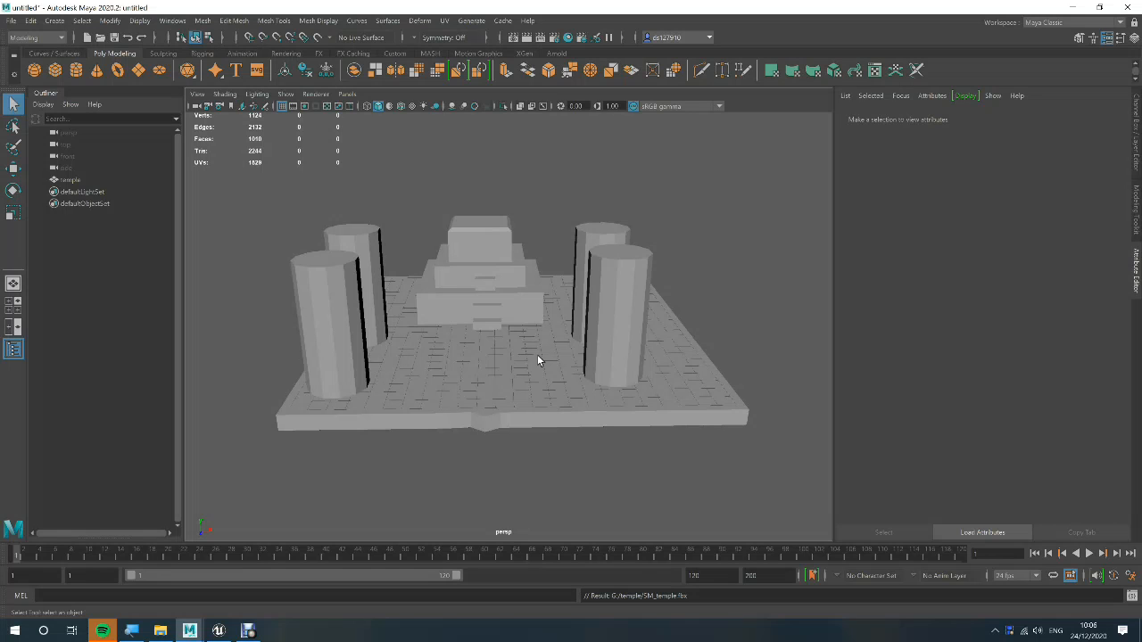
Switch from Maya to the temple_runner project in Unreal Editor
key(alt+Tab)
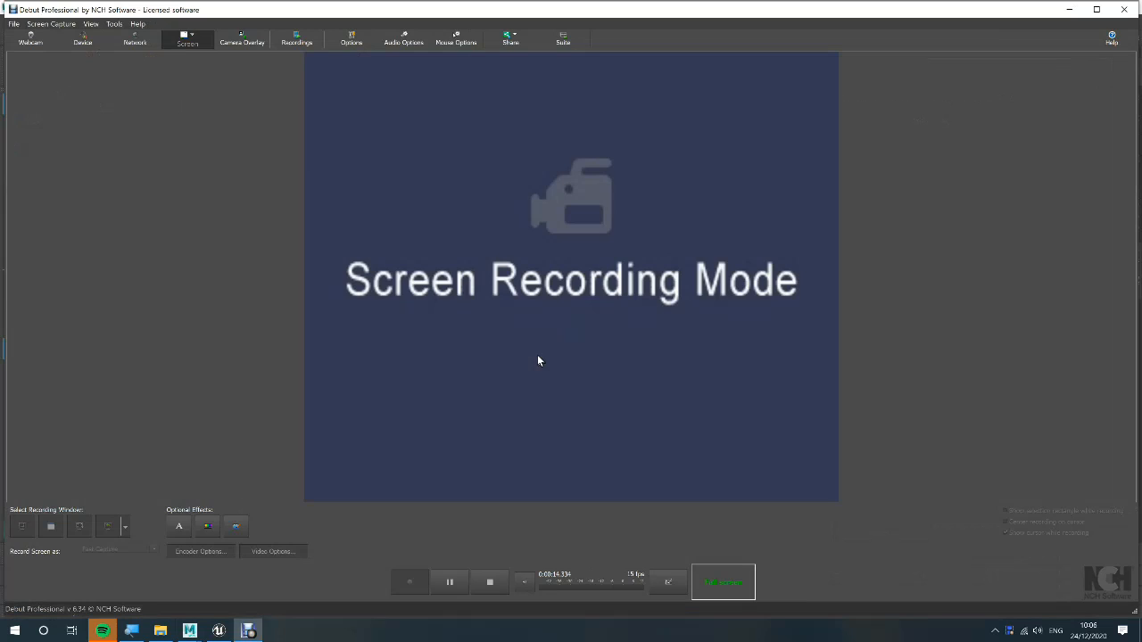
key(alt+Tab)
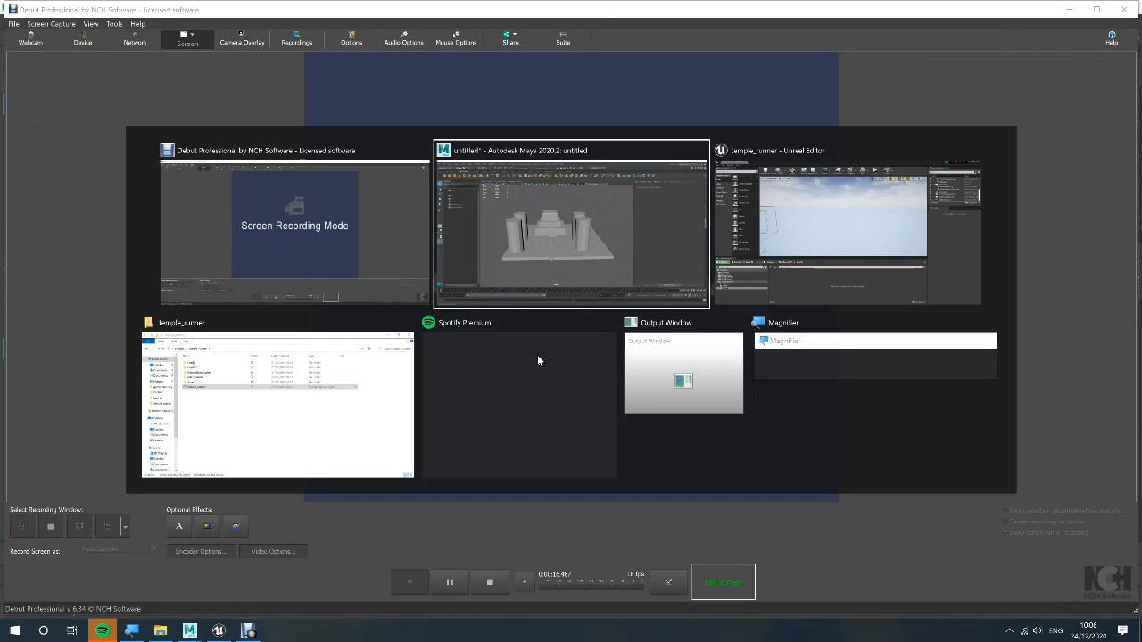
click(778, 269)
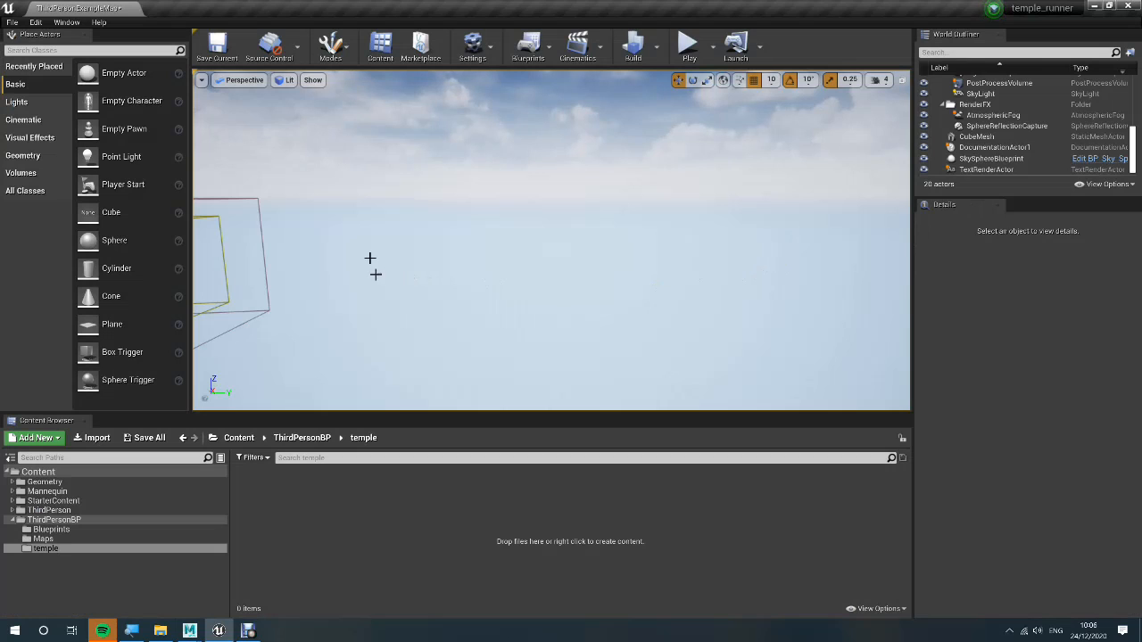
Import the SM_temple FBX file from the USB drive's temple folder into the project's temple folder and dismiss the message log
right_drag(322, 269, 448, 255)
right_click(448, 256)
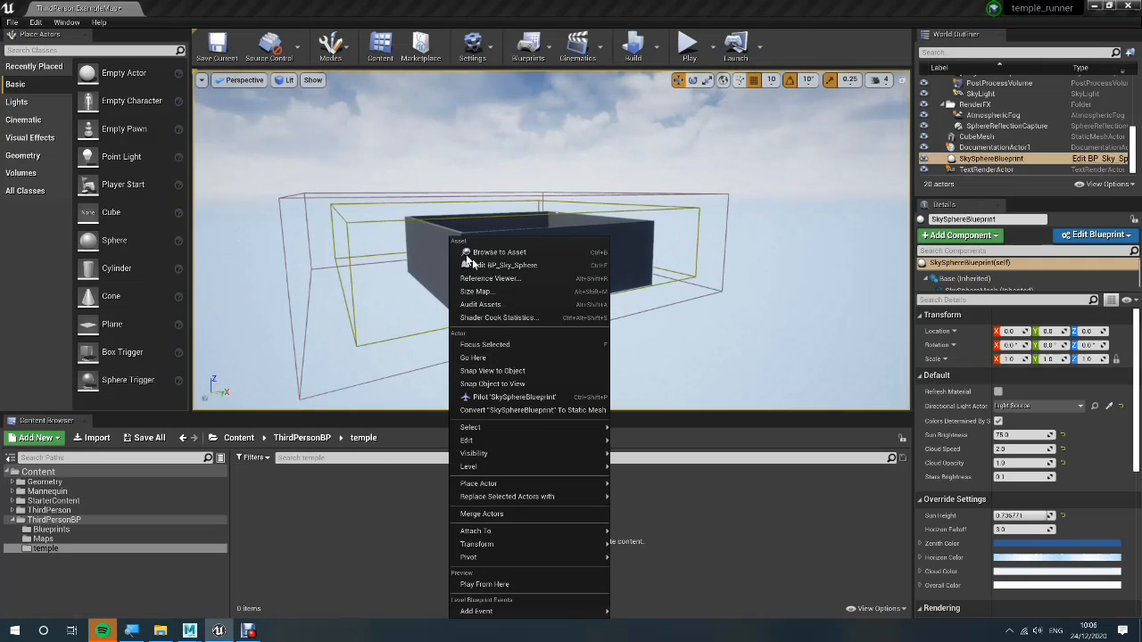
click(684, 281)
right_drag(646, 292, 729, 298)
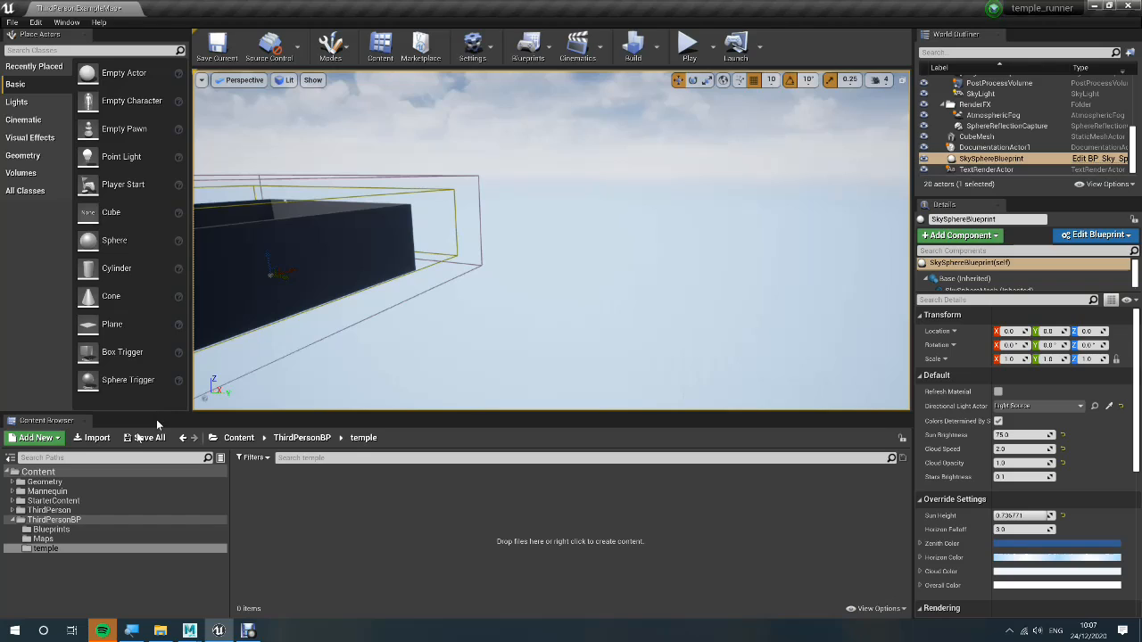
click(95, 438)
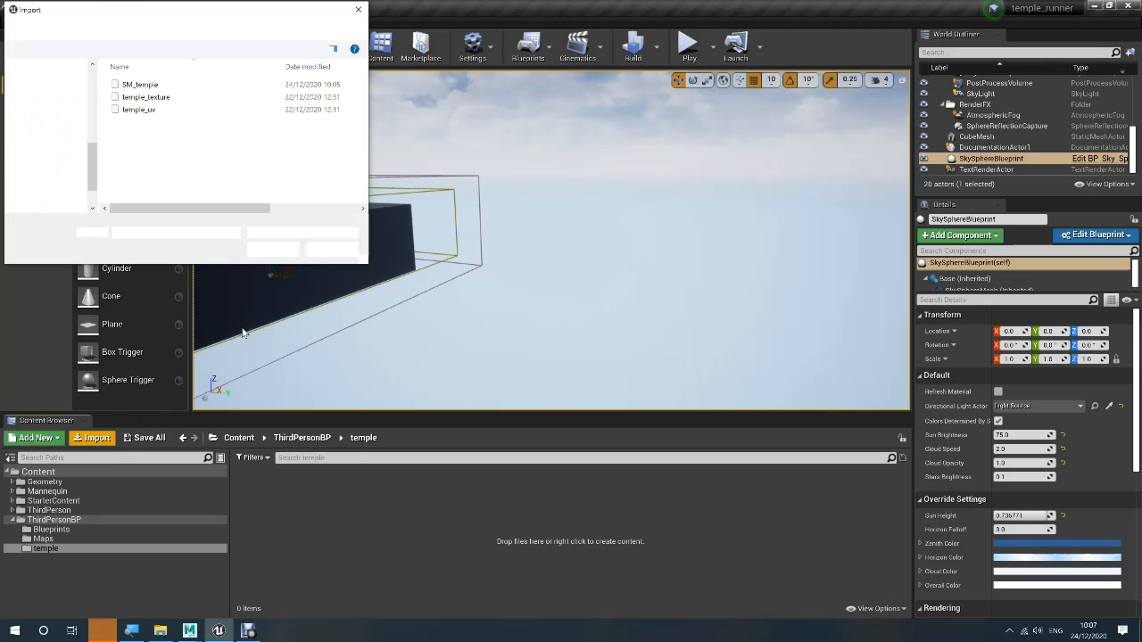
double_click(181, 87)
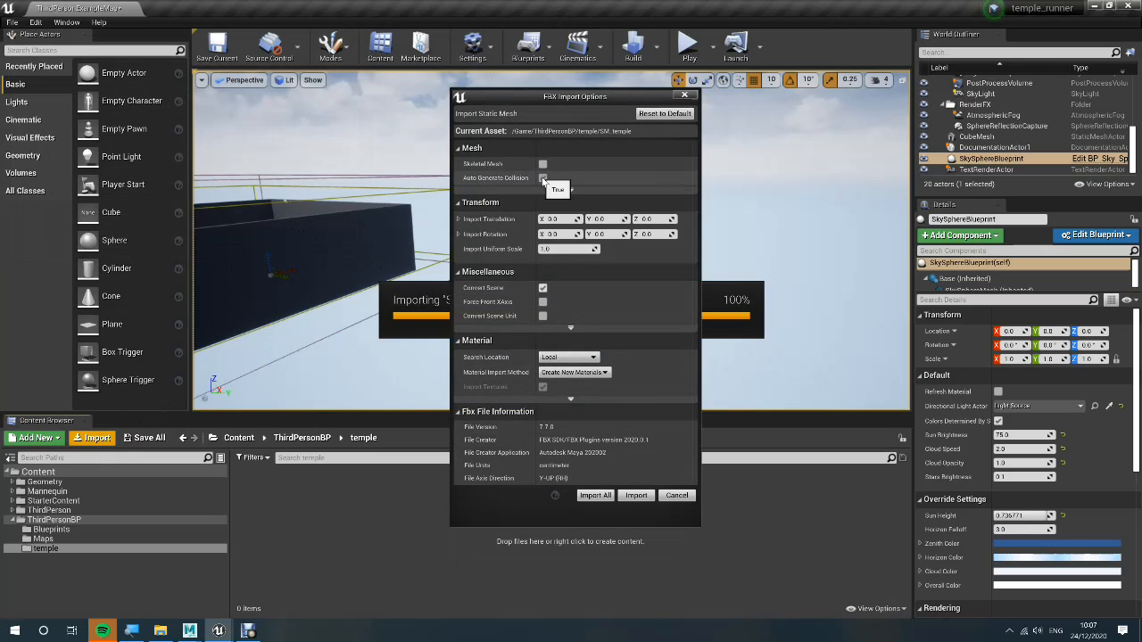
click(632, 499)
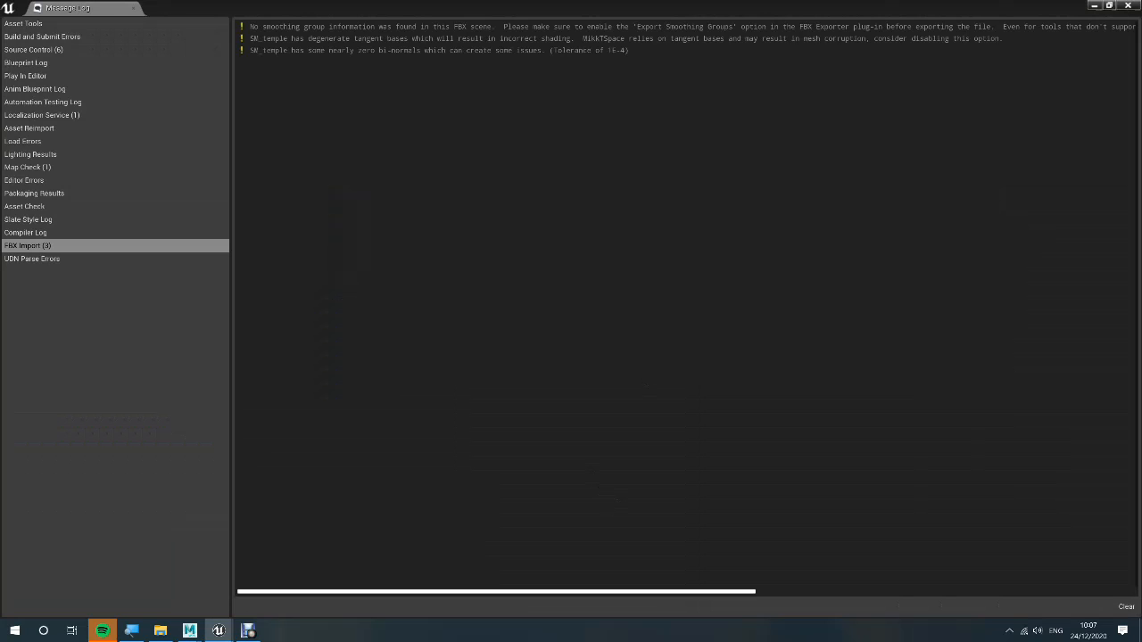
click(1129, 5)
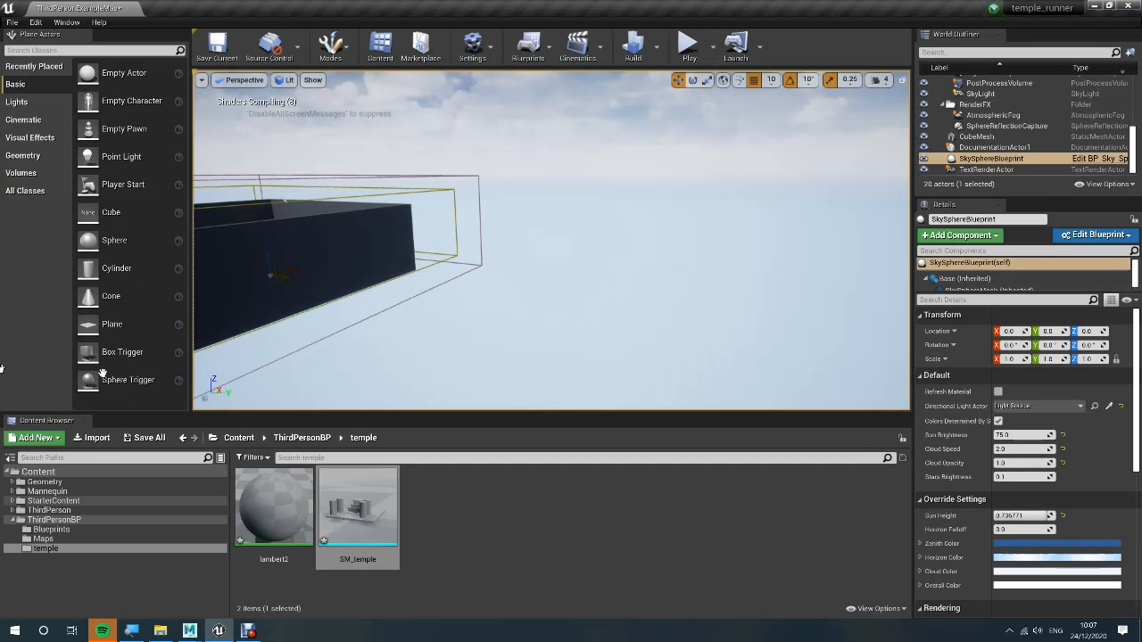
Place the SM_temple mesh in empty space in the level and set its scale to 100 on X, Y and Z
right_drag(670, 239, 685, 238)
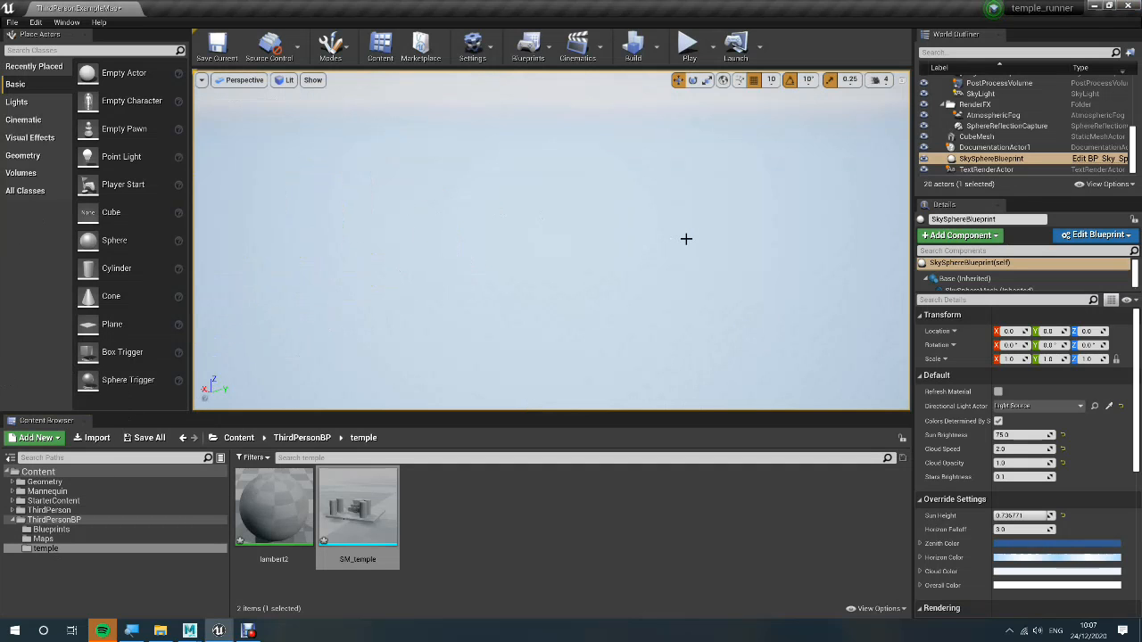
drag(355, 504, 427, 340)
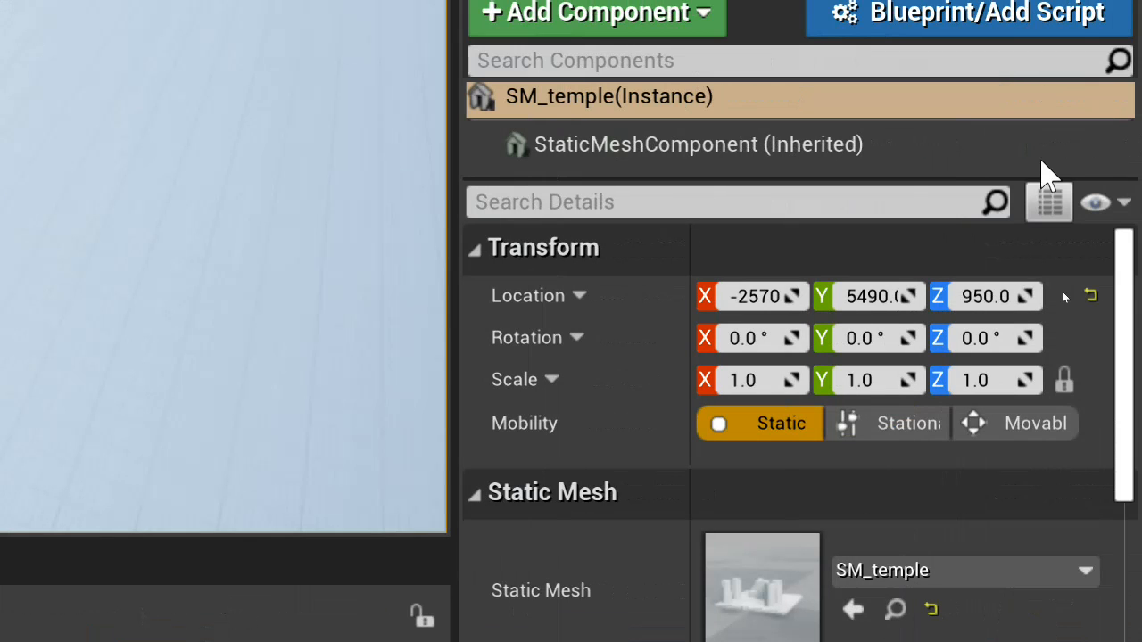
click(768, 384)
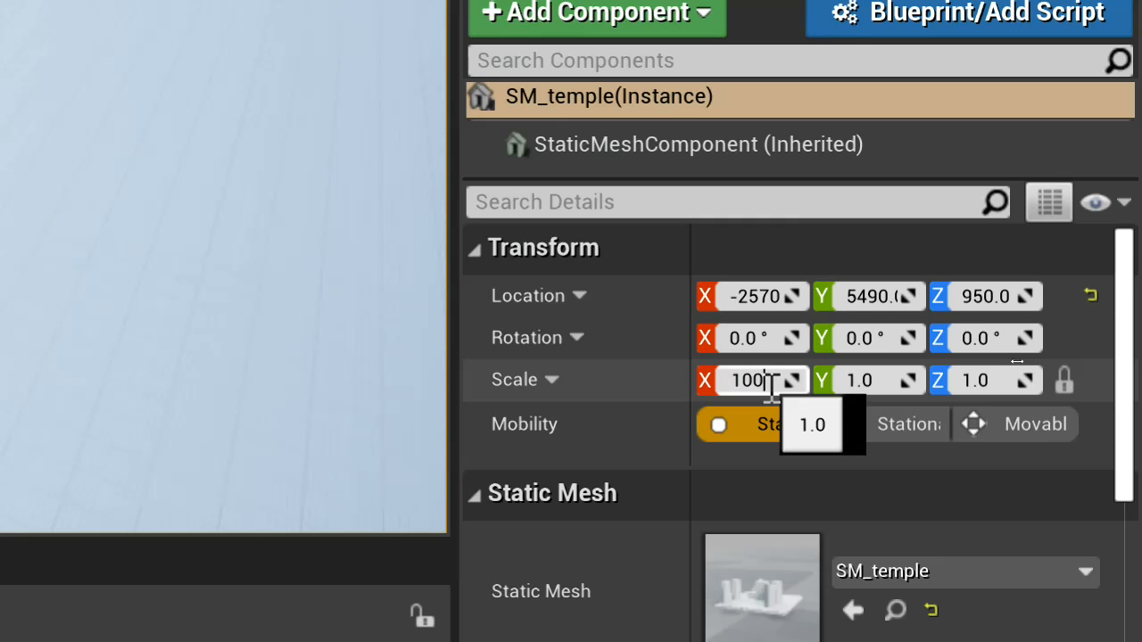
key(Return)
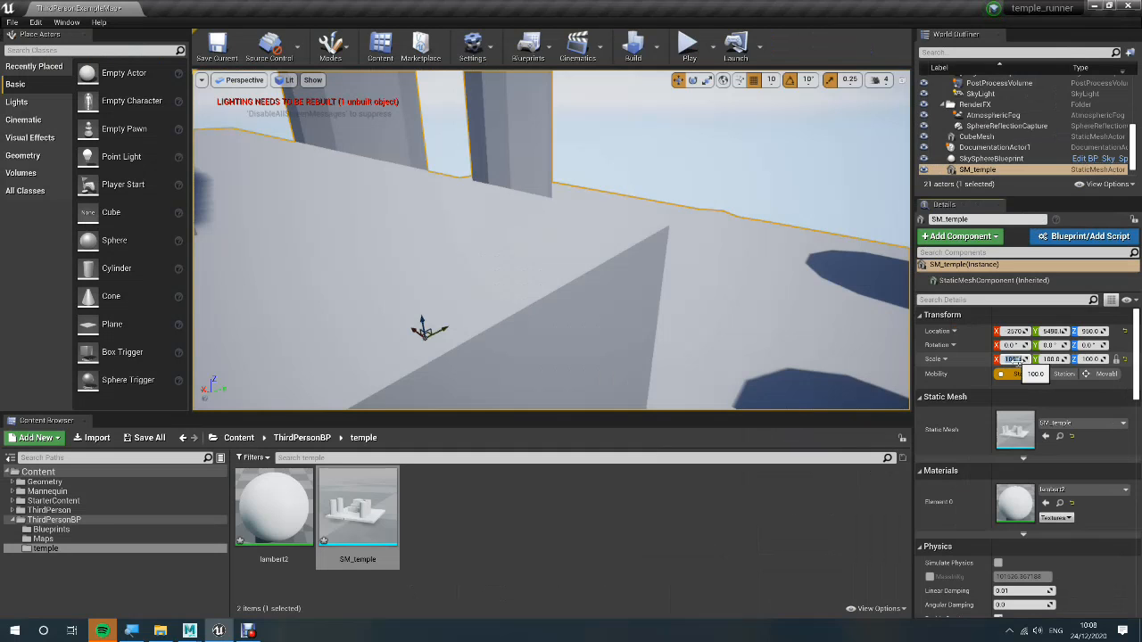
right_drag(637, 325, 772, 328)
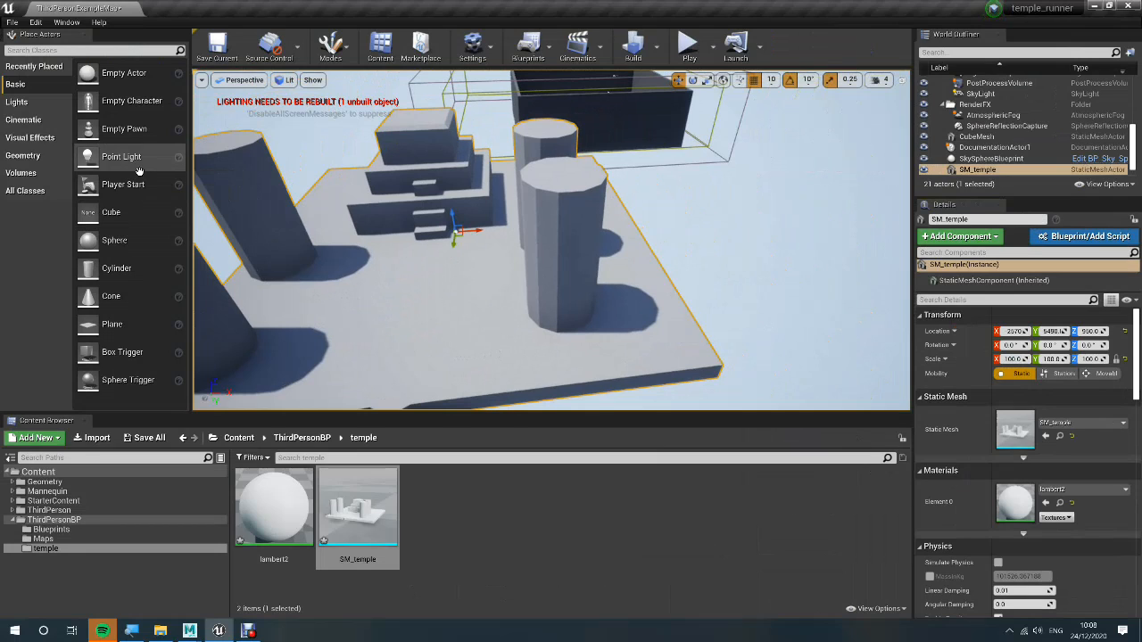
Place a Player Start on the temple floor in front of the steps and play-test the level
drag(125, 185, 308, 251)
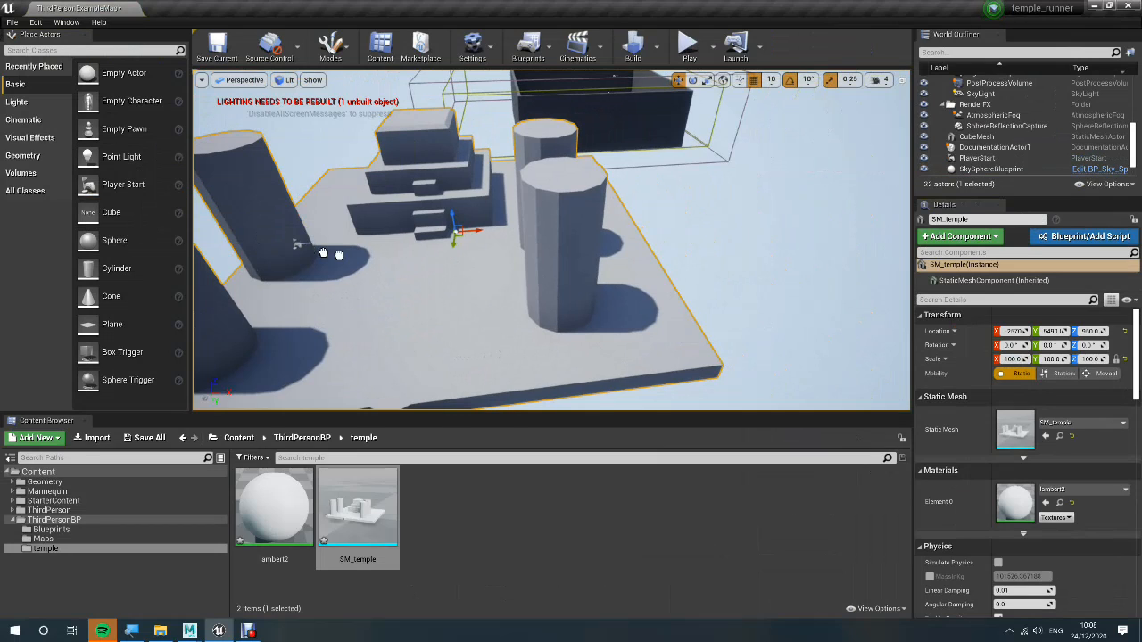
drag(393, 257, 389, 248)
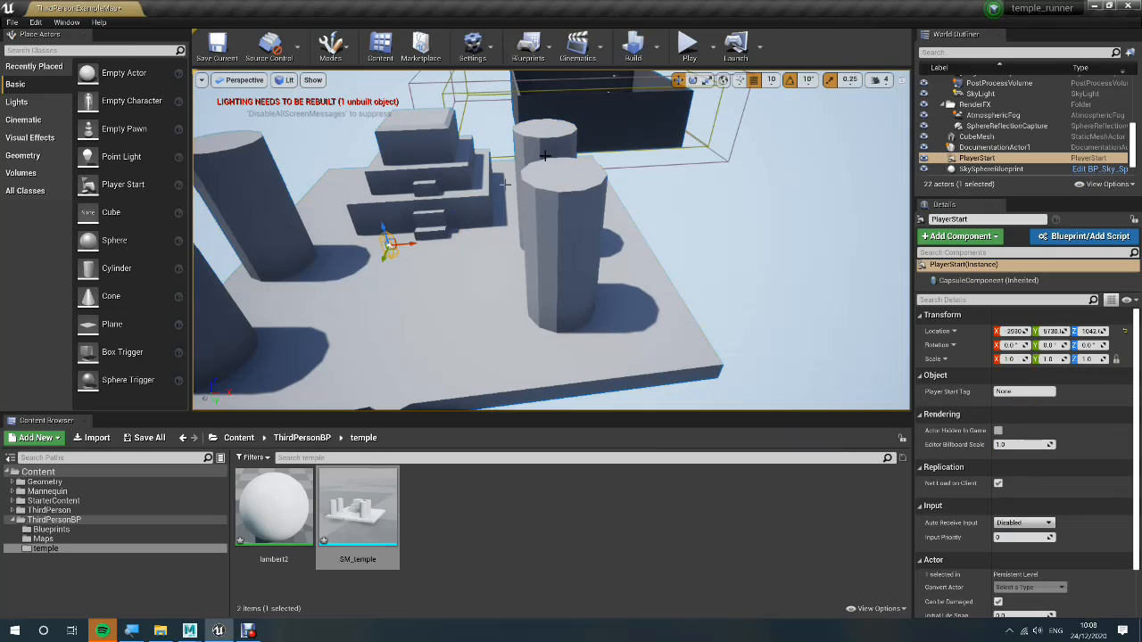
click(687, 49)
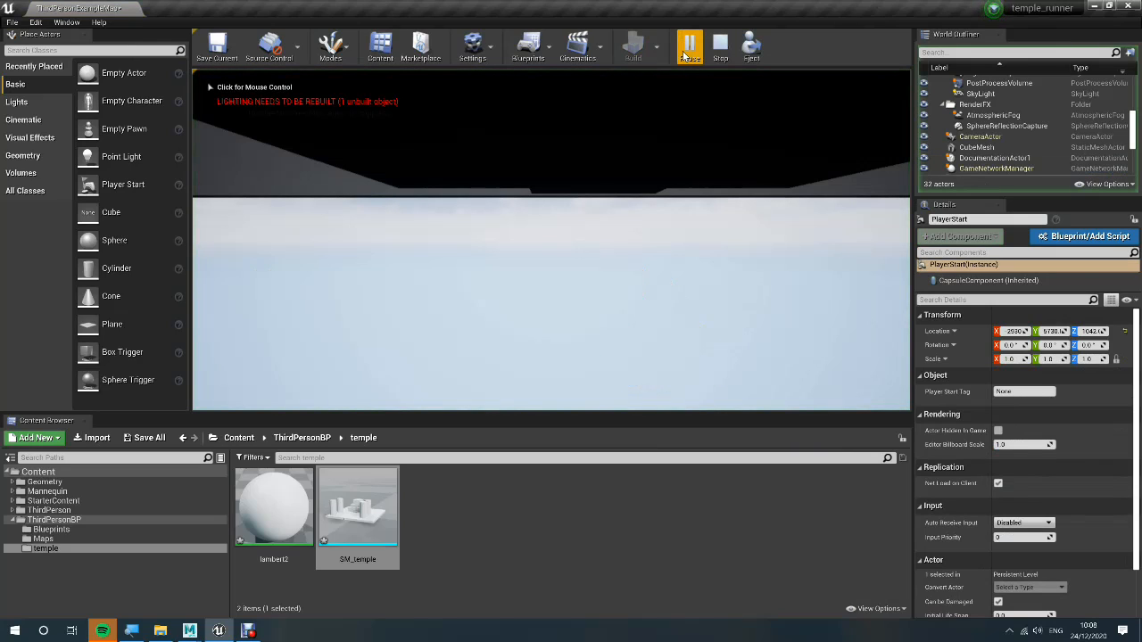
key(Escape)
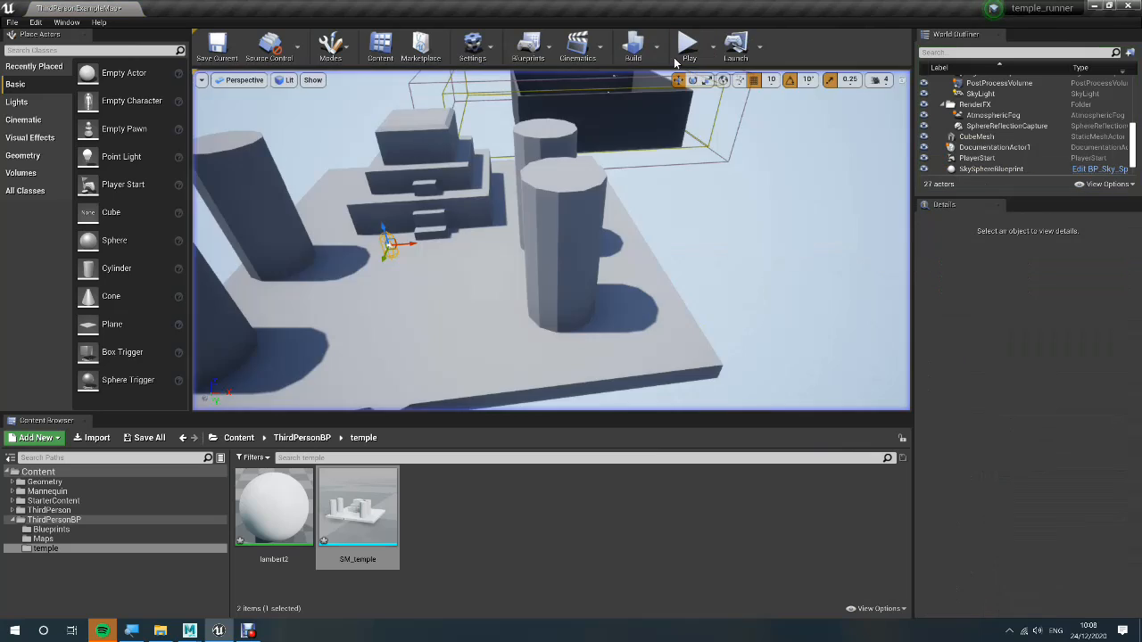
right_drag(546, 193, 776, 89)
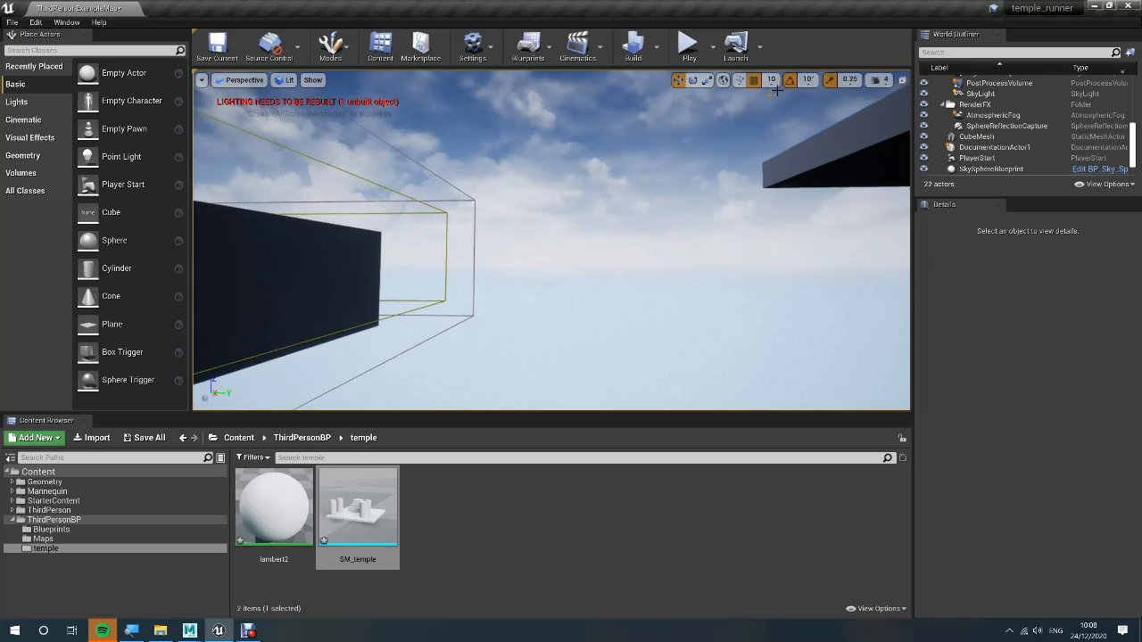
click(694, 49)
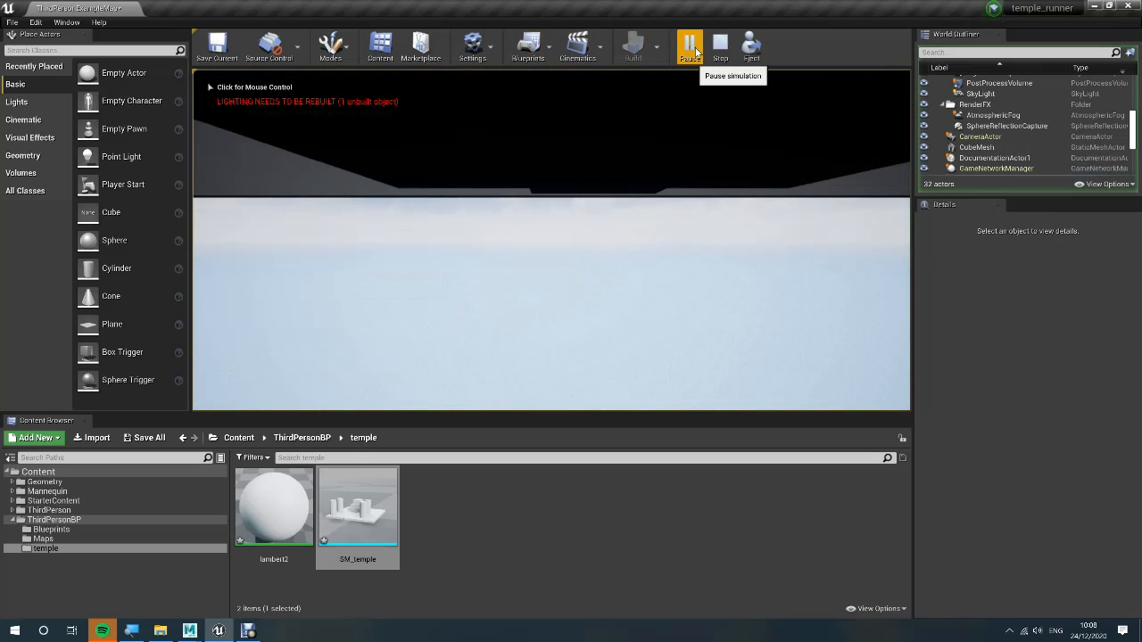
key(Escape)
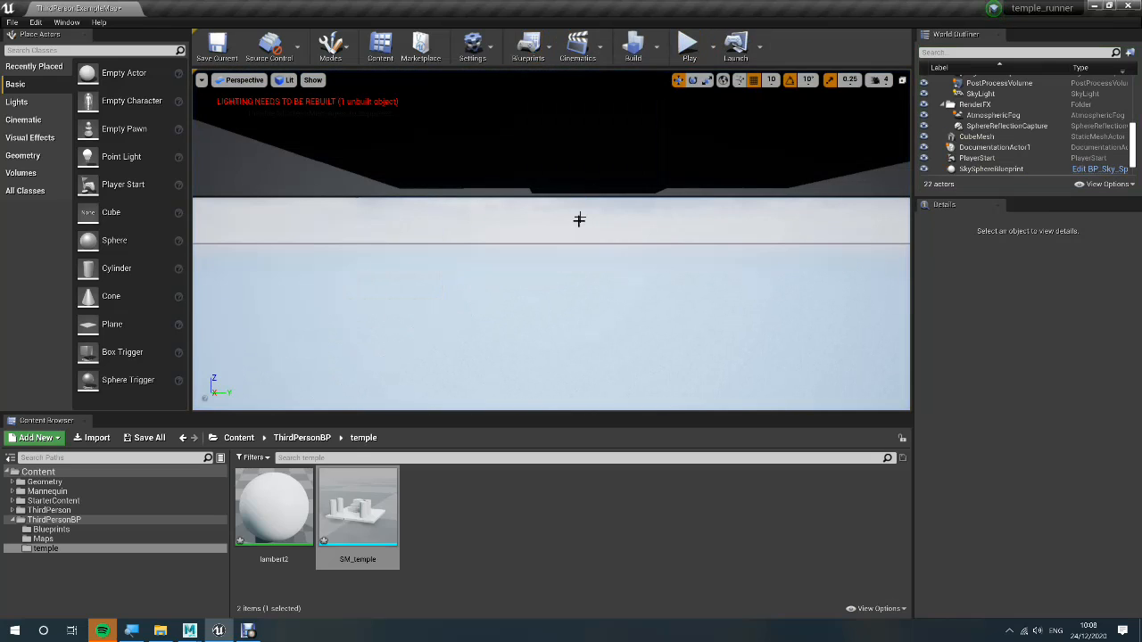
Delete the PlayerStart, SM_temple and TextRenderActor actors from the level
mouse_move(570, 221)
right_down()
mouse_move(572, 175)
mouse_move(569, 222)
right_up()
scroll(569, 222, down, 5)
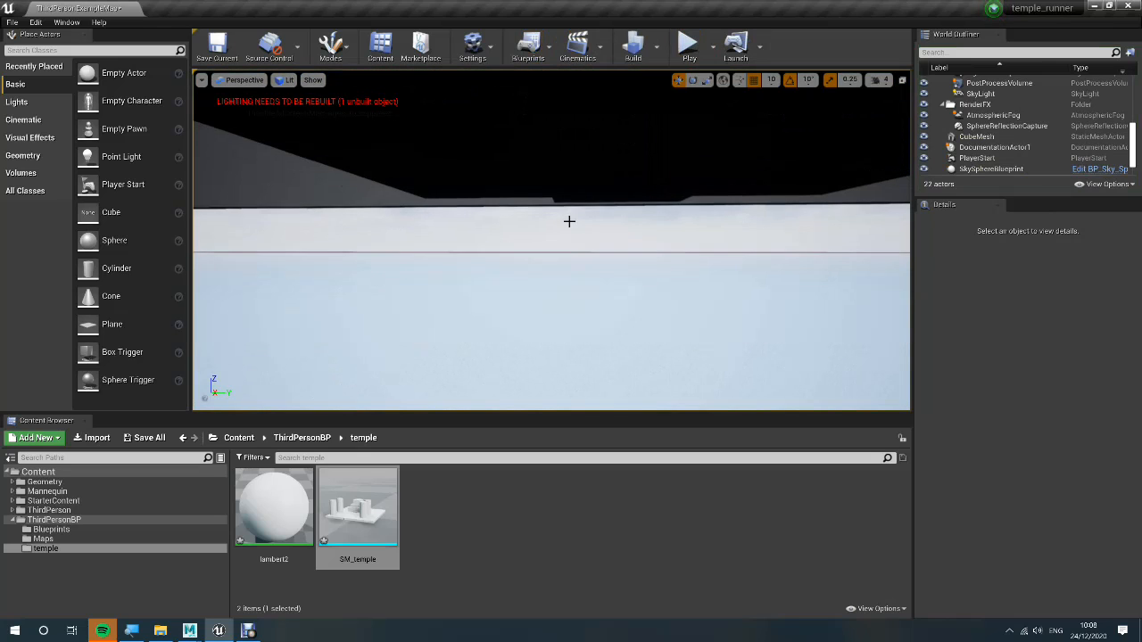
scroll(571, 222, down, 10)
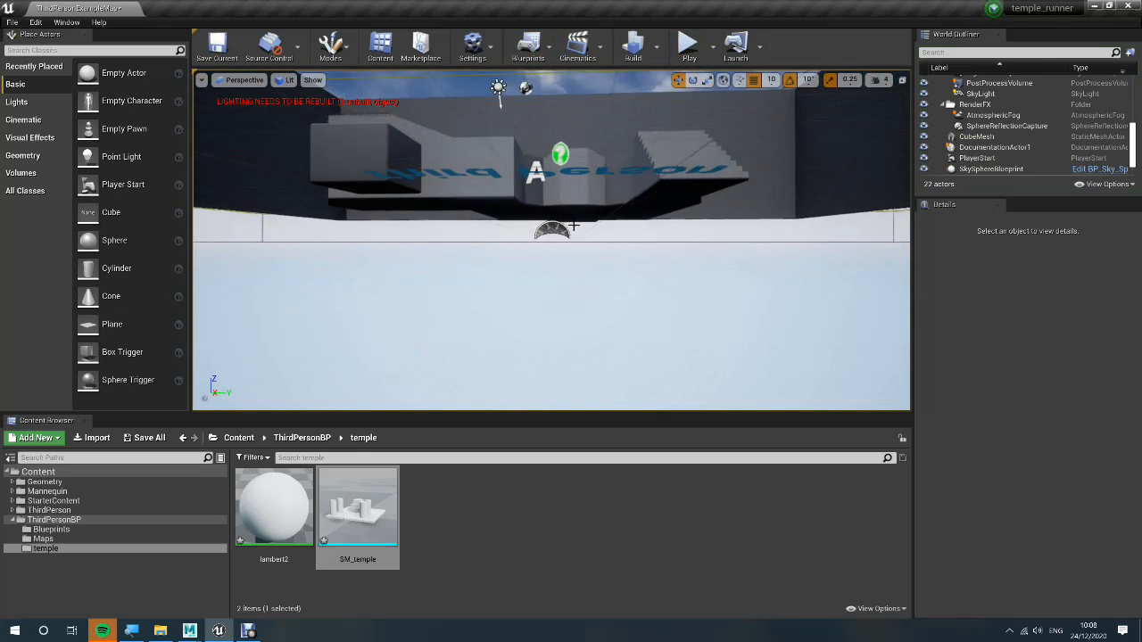
scroll(576, 223, down, 1)
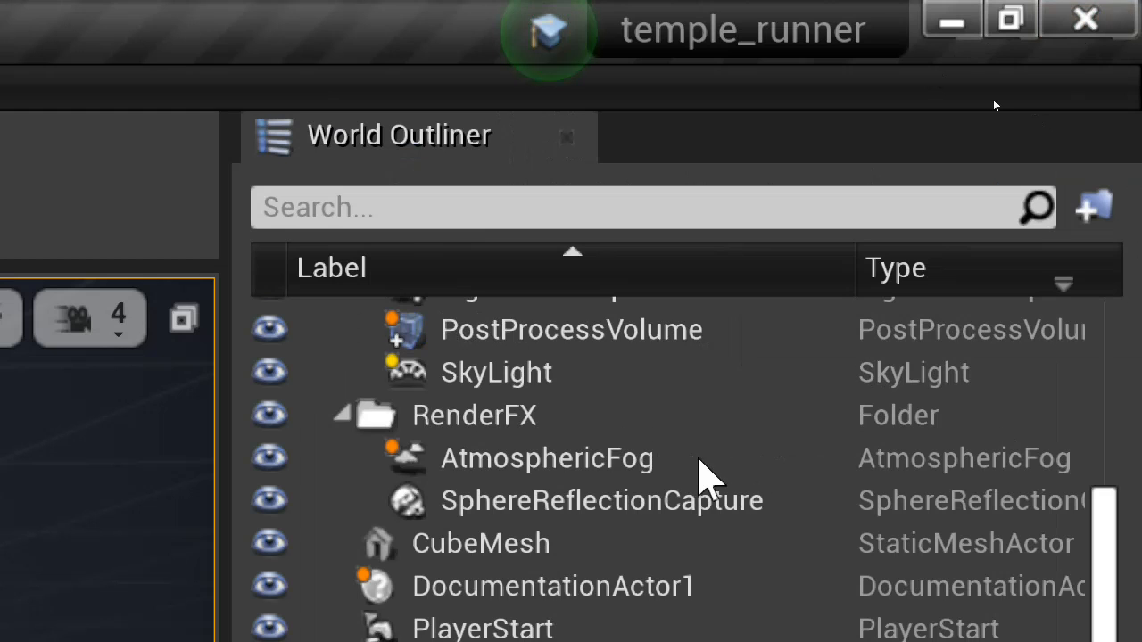
scroll(497, 392, down, 2)
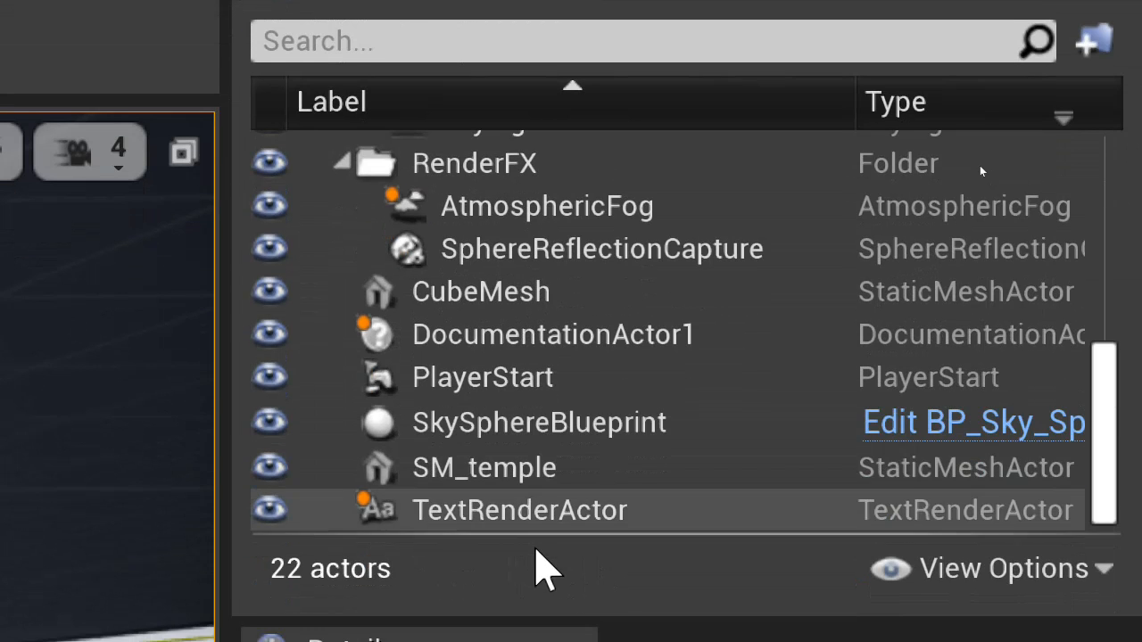
click(505, 423)
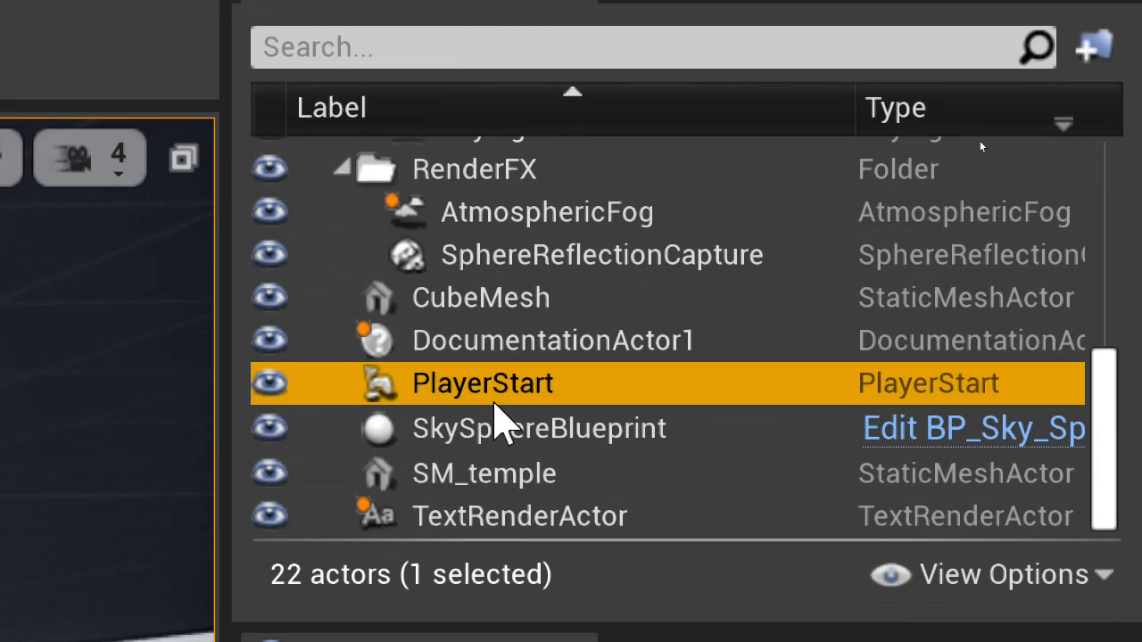
key(Delete)
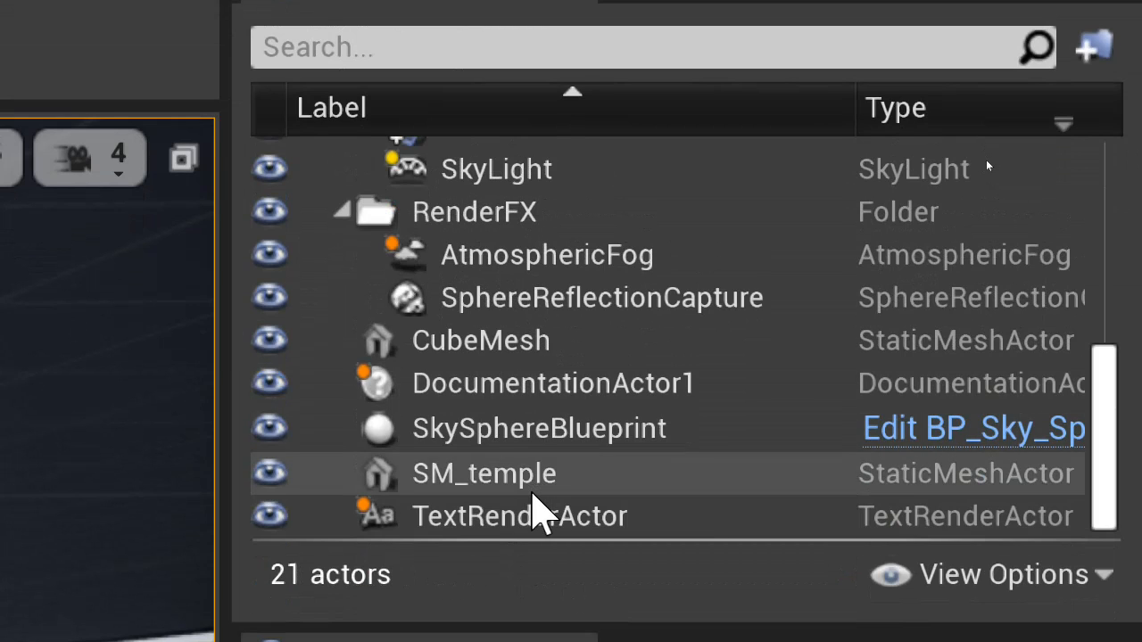
click(520, 480)
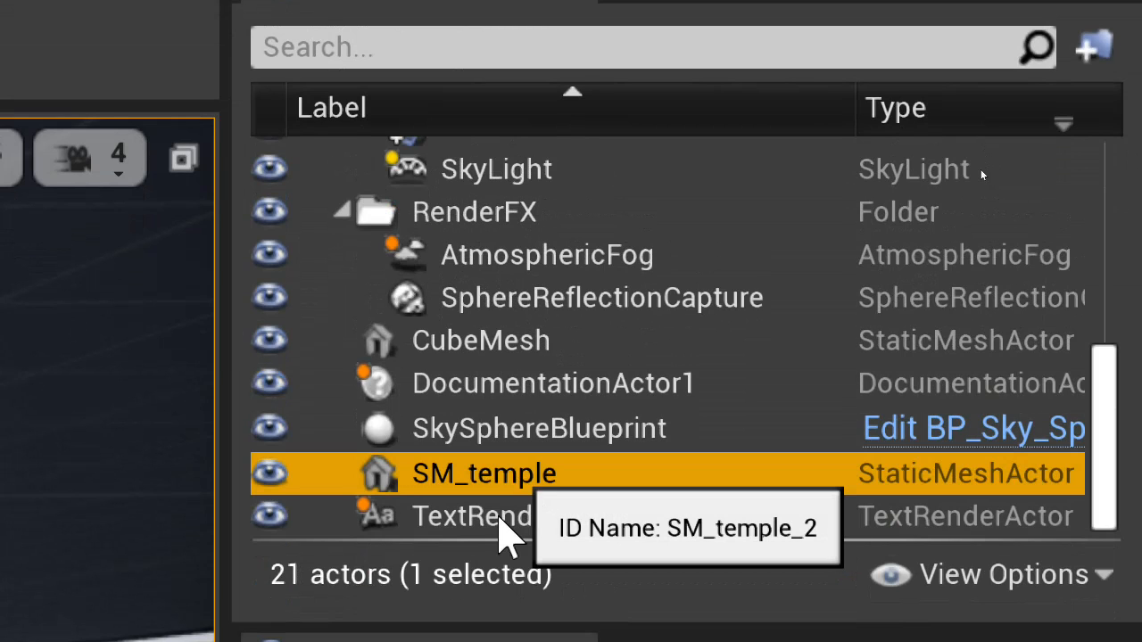
key(Delete)
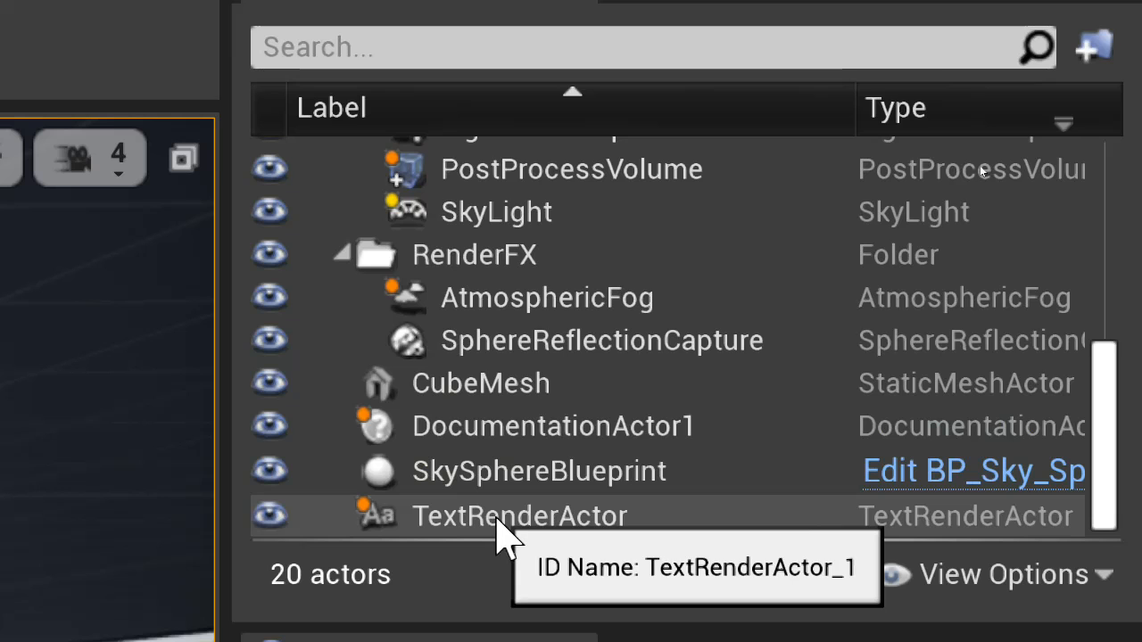
click(481, 516)
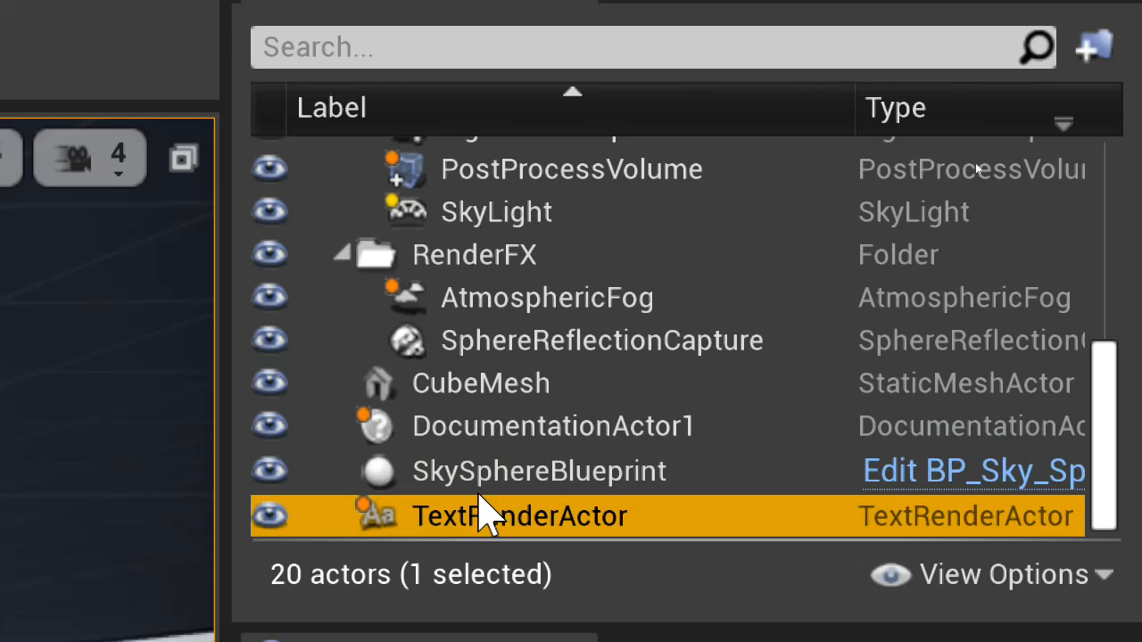
key(Delete)
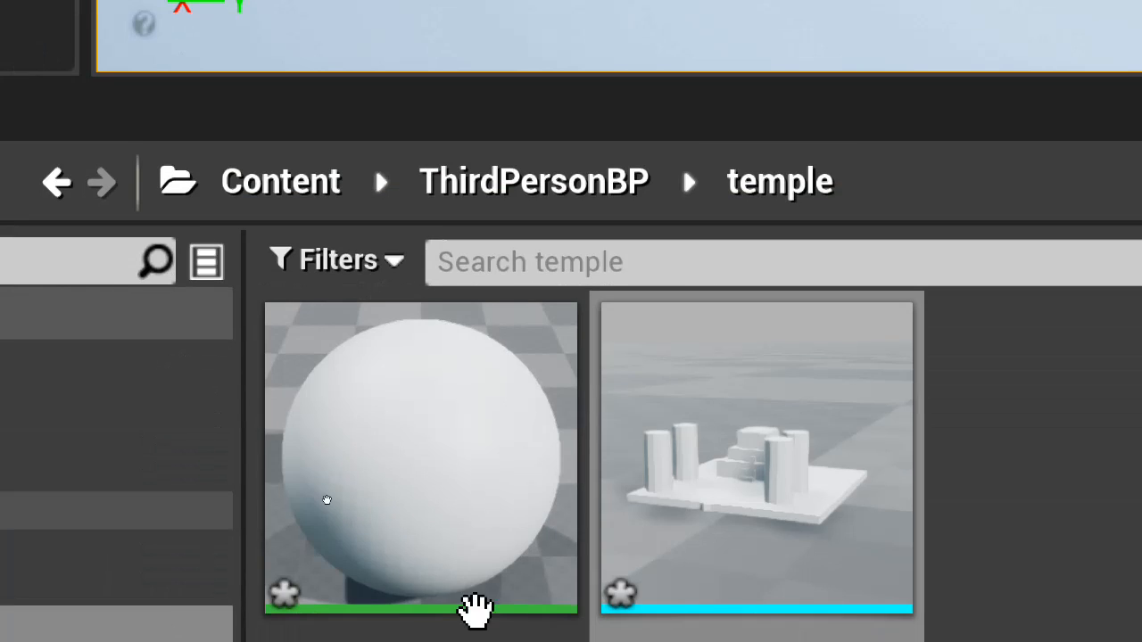
Force delete the SM_temple mesh and the lambert2 material from the project's temple folder
click(502, 576)
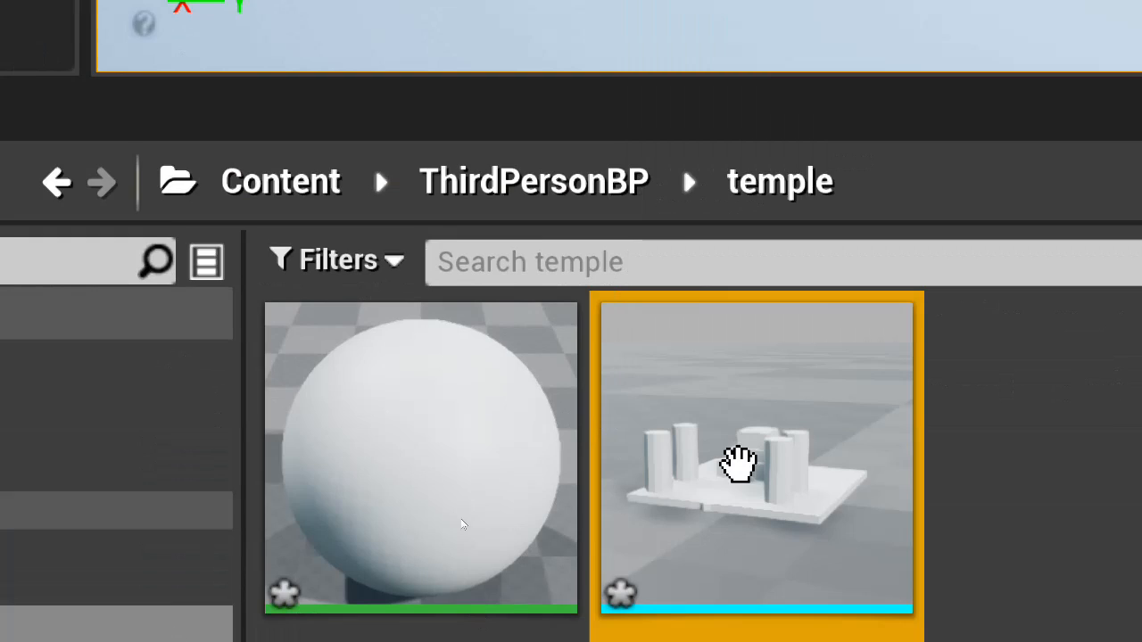
key(Delete)
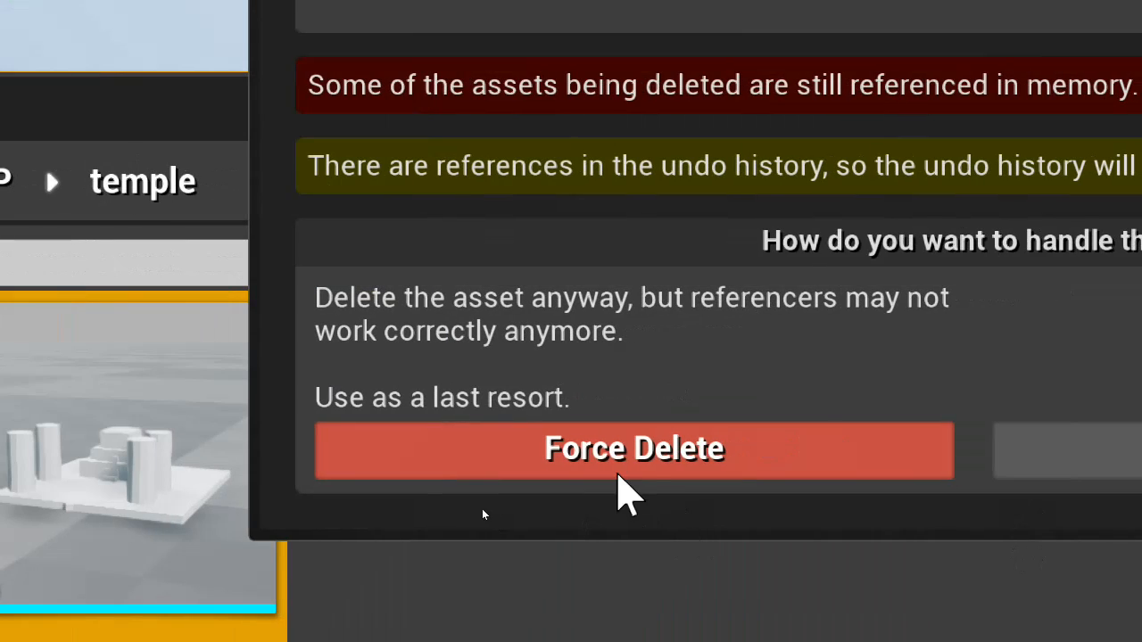
click(618, 471)
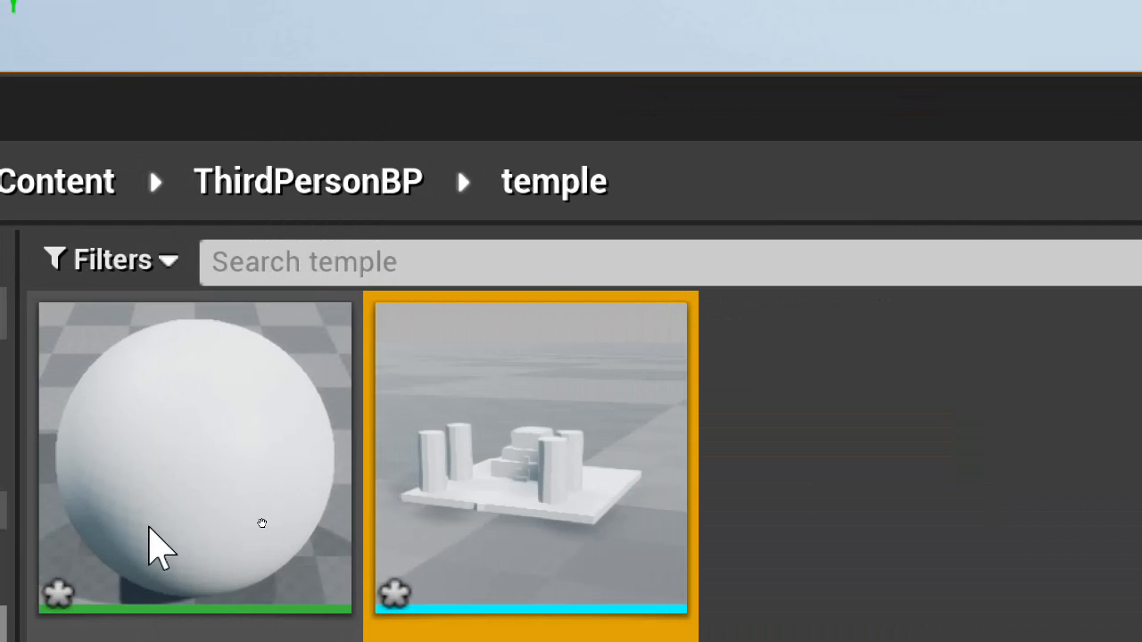
click(214, 511)
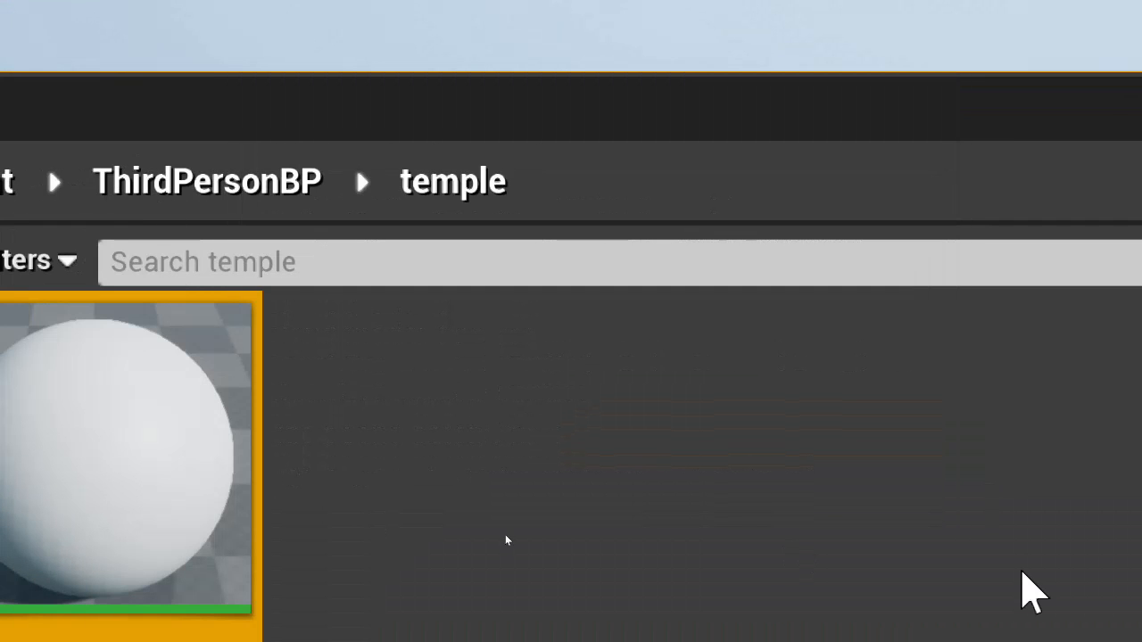
key(Delete)
click(656, 468)
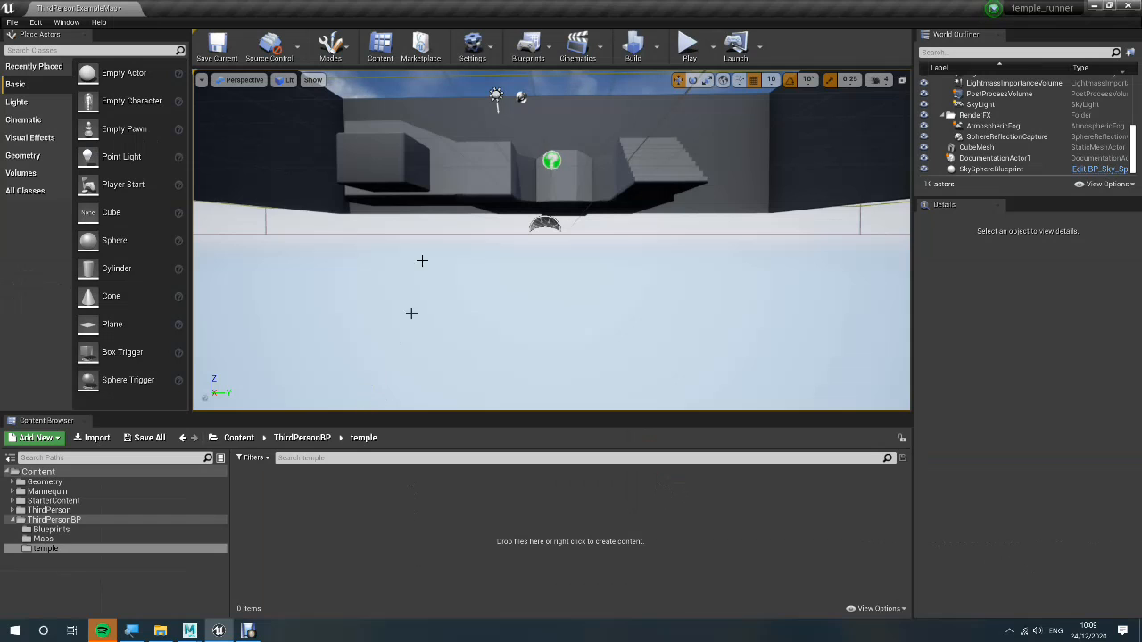
Play-test the level without a Player Start, stop the session and look over the empty space in the level
scroll(477, 270, up, 15)
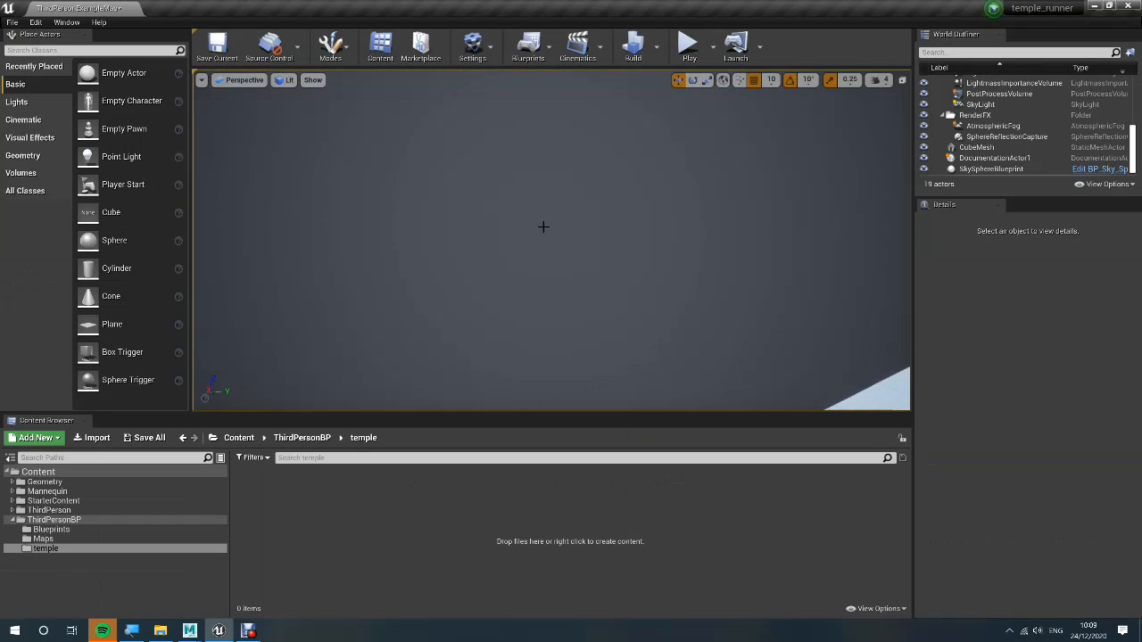
right_drag(543, 226, 814, 2)
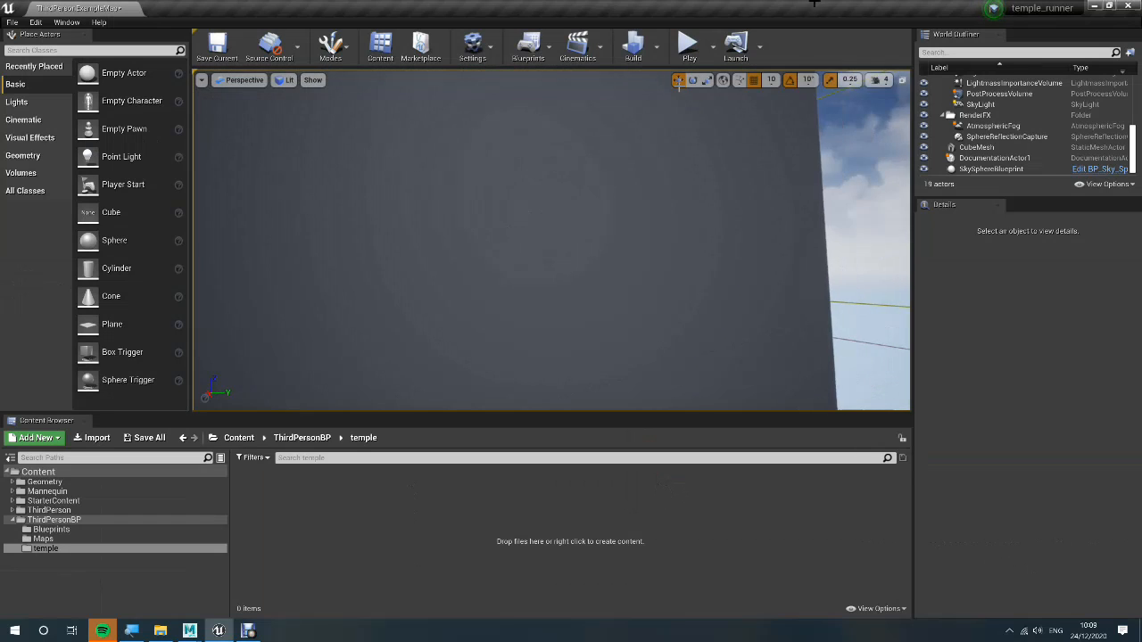
click(689, 49)
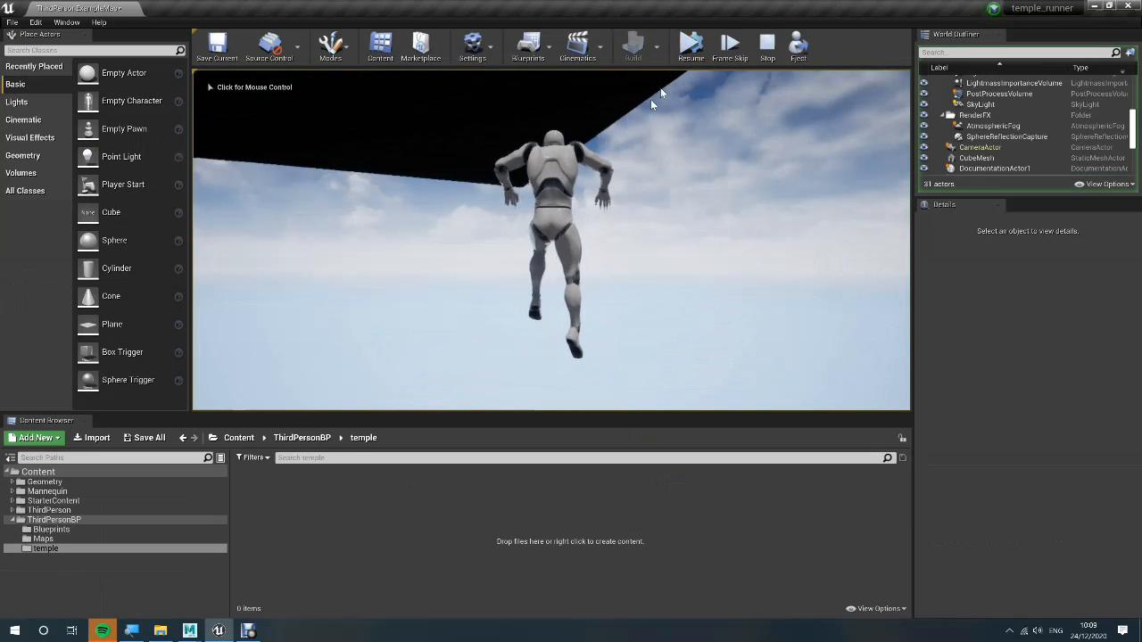
key(Escape)
right_drag(490, 200, 417, 423)
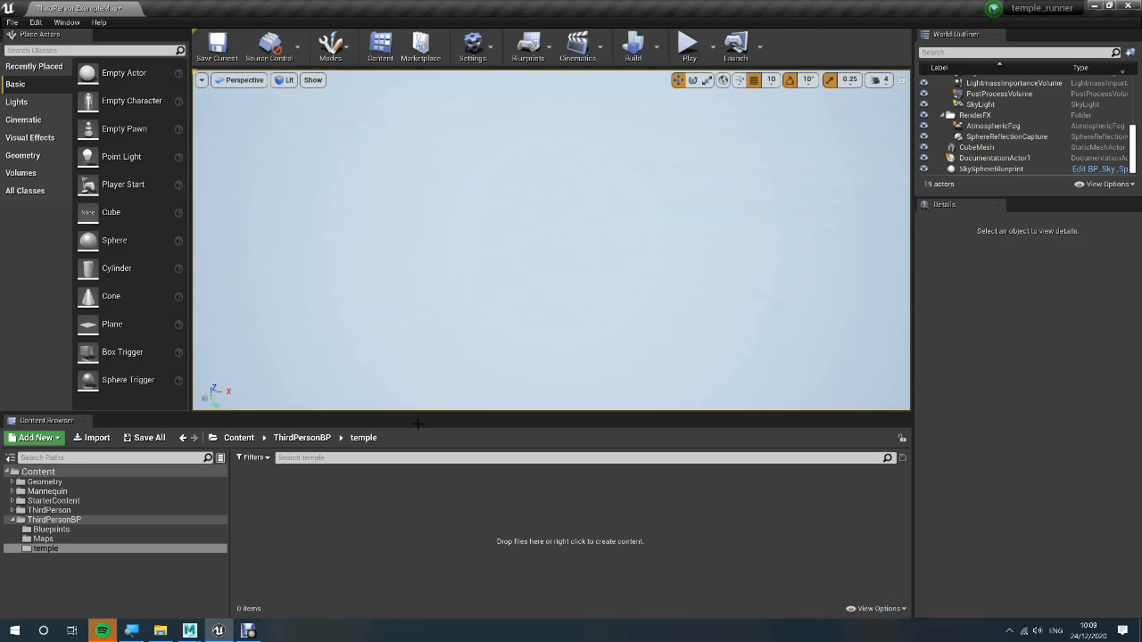
right_drag(561, 262, 606, 212)
right_drag(584, 212, 564, 172)
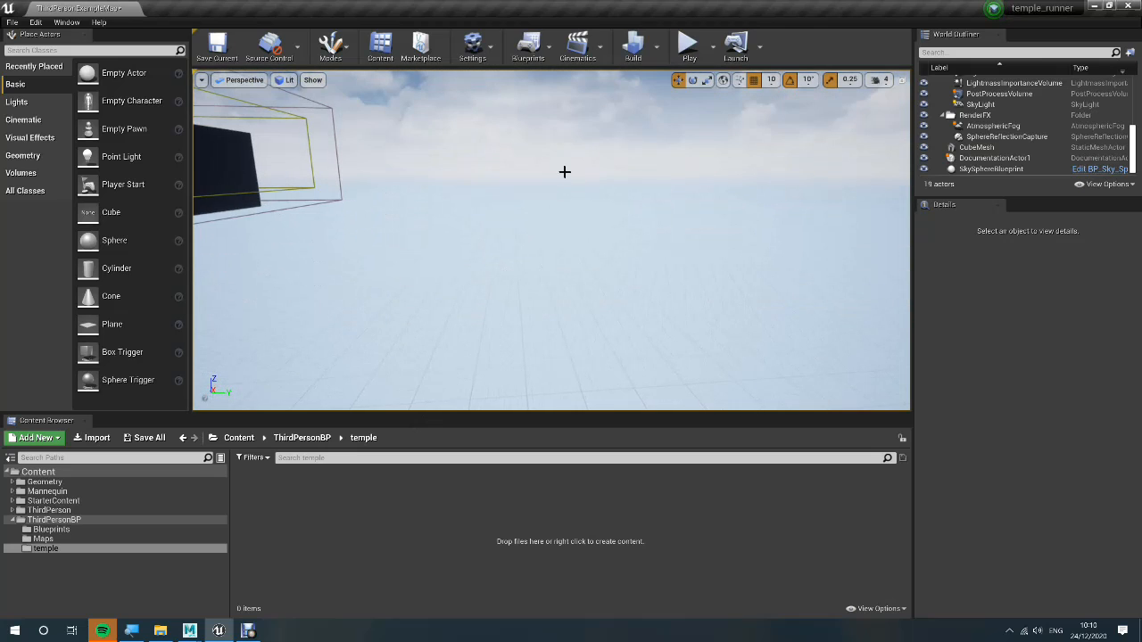
Switch to Maya, create a polygon cube and move it forward along Z onto the front edge of the temple floor
key(alt+Tab)
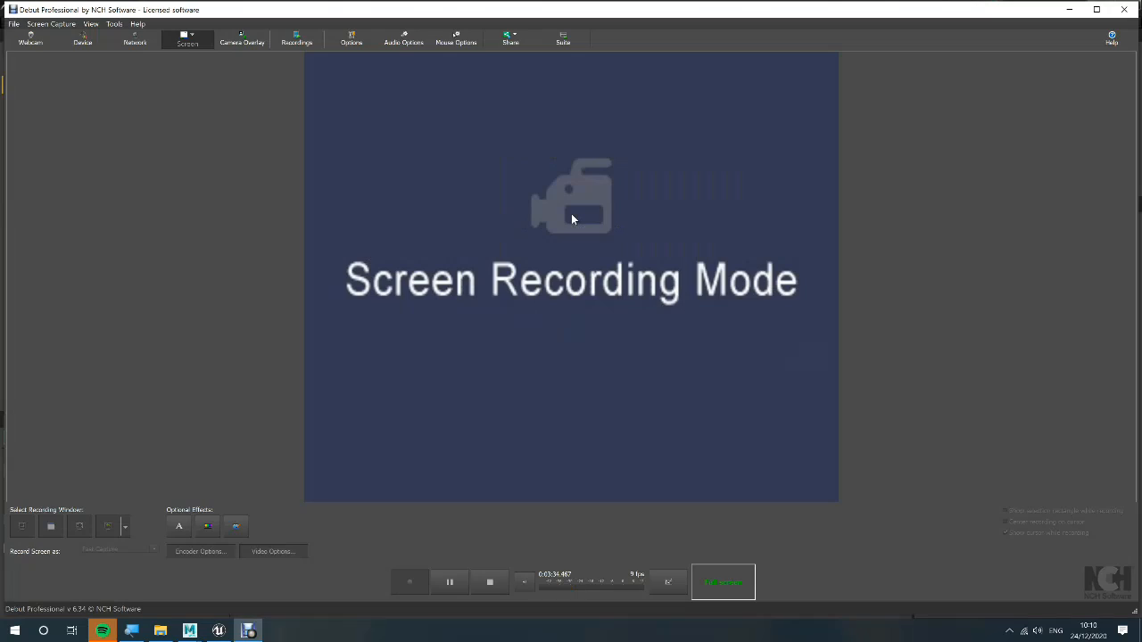
key(alt+Tab)
key(alt+Tab)
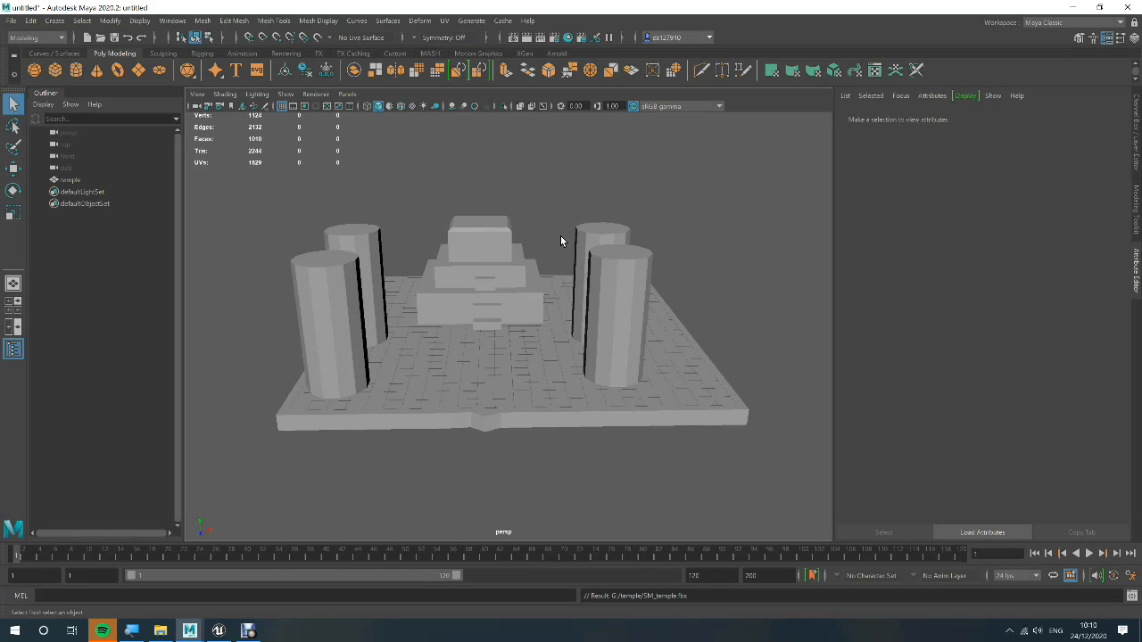
shift+right_click(560, 237)
mouse_move(560, 235)
shift+right_down()
mouse_move(539, 253)
mouse_move(565, 277)
shift+right_up()
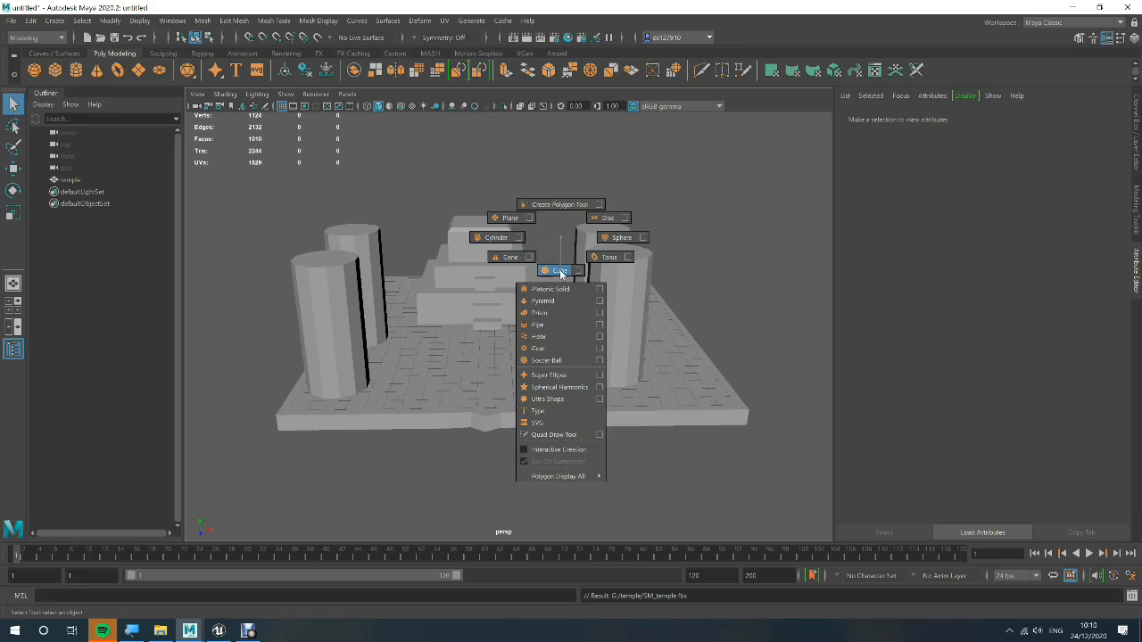
shift+right_drag(560, 273, 559, 270)
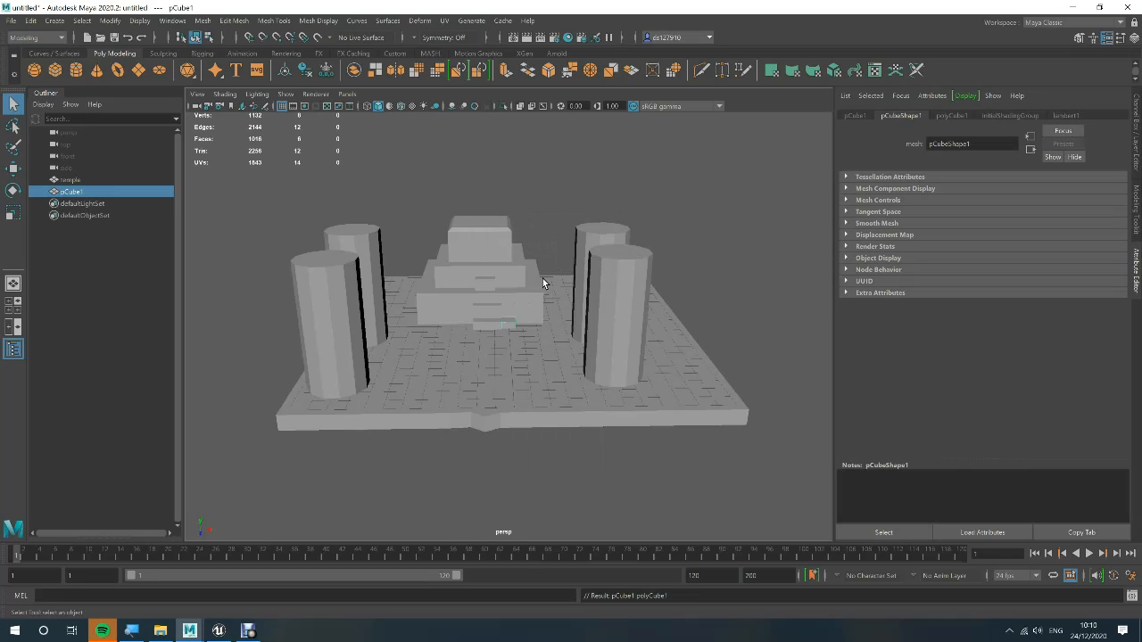
key(w)
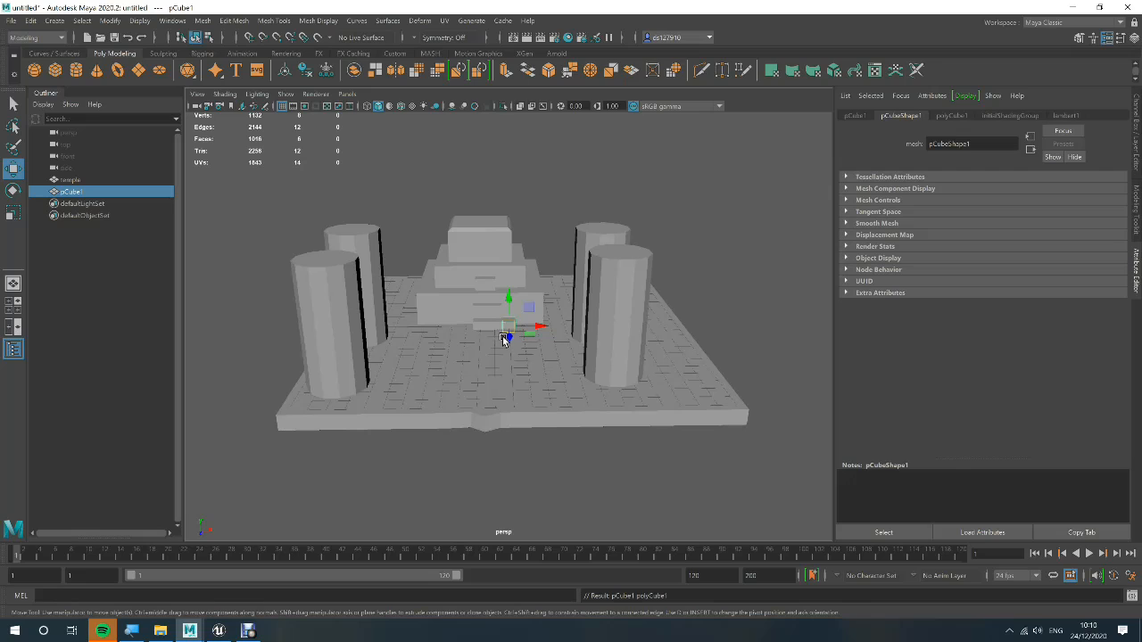
drag(503, 339, 511, 433)
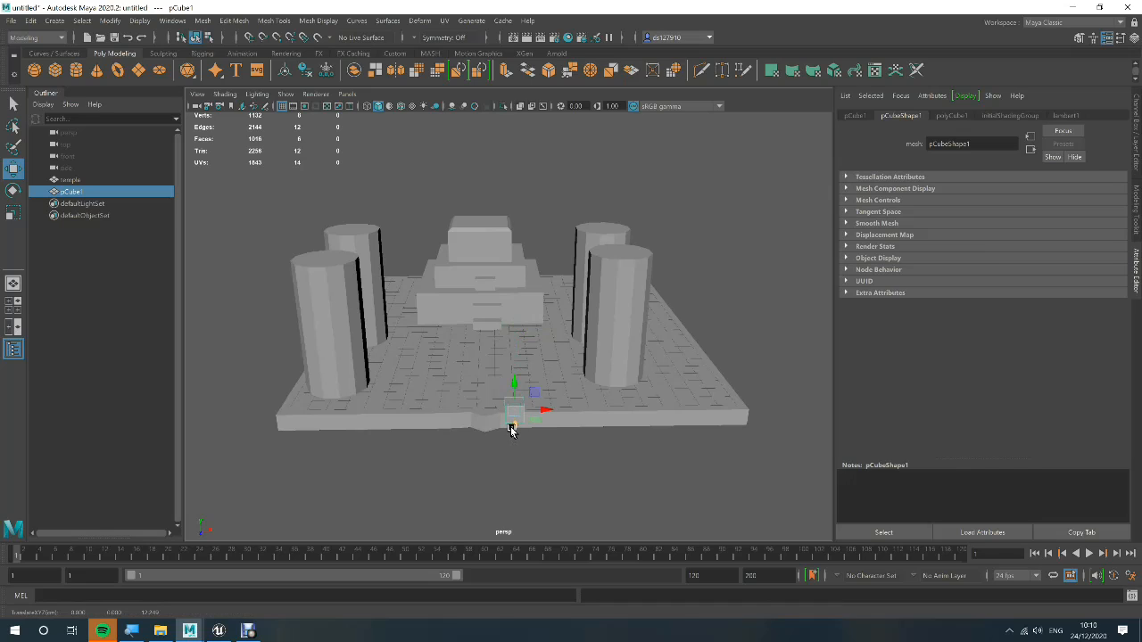
key(f)
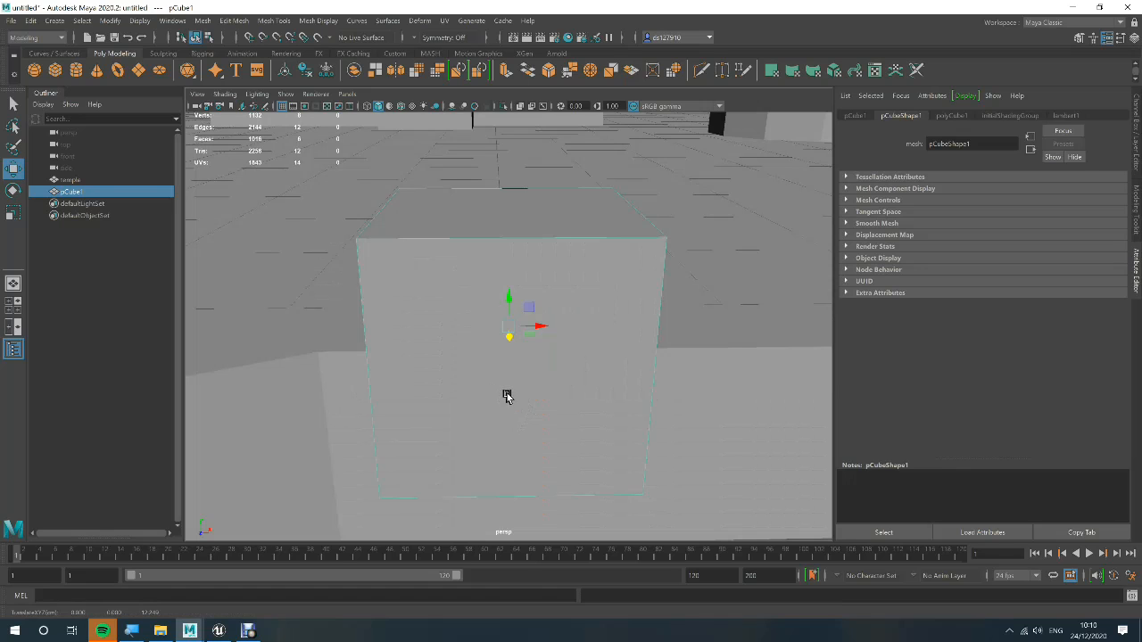
key(F11)
alt+right_drag(537, 393, 479, 390)
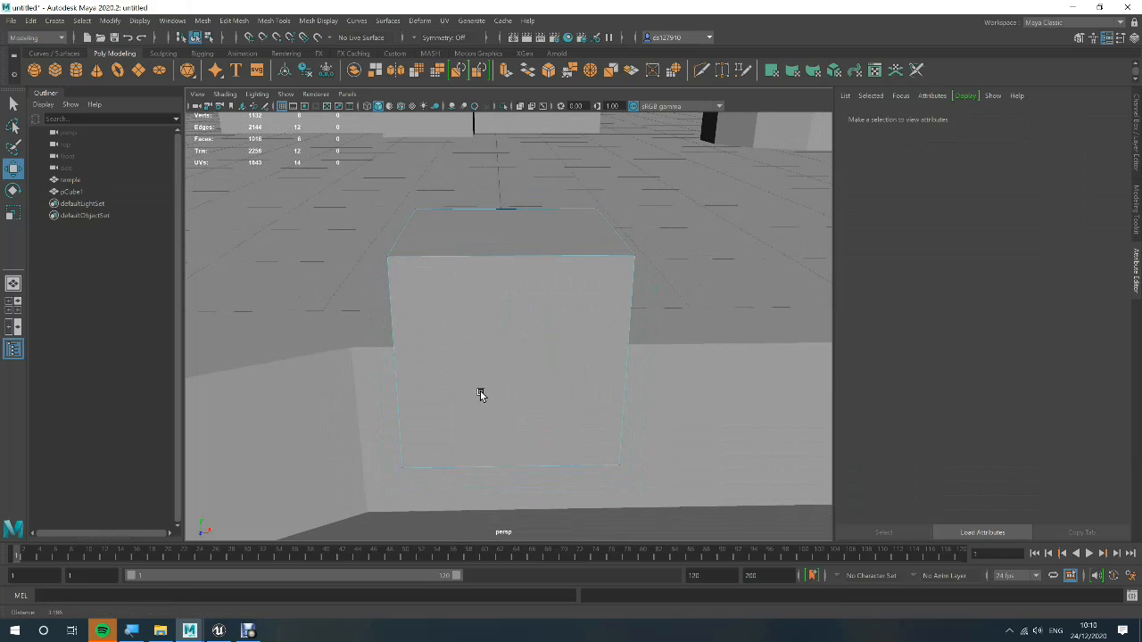
alt+drag(517, 384, 484, 381)
alt+right_drag(484, 380, 518, 383)
scroll(518, 383, down, 5)
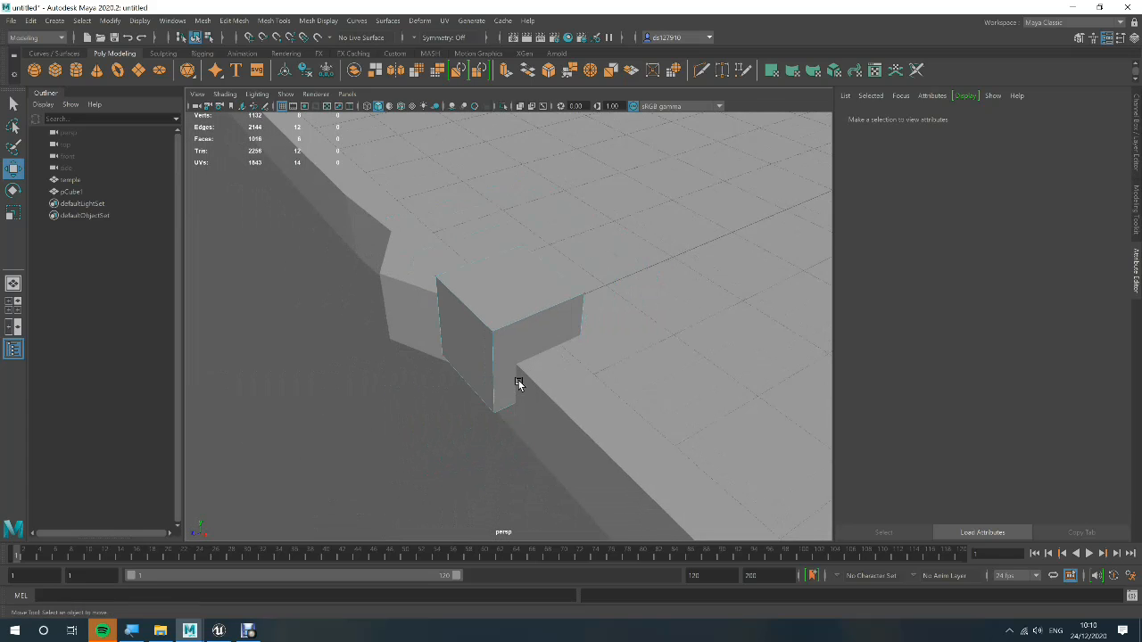
click(503, 365)
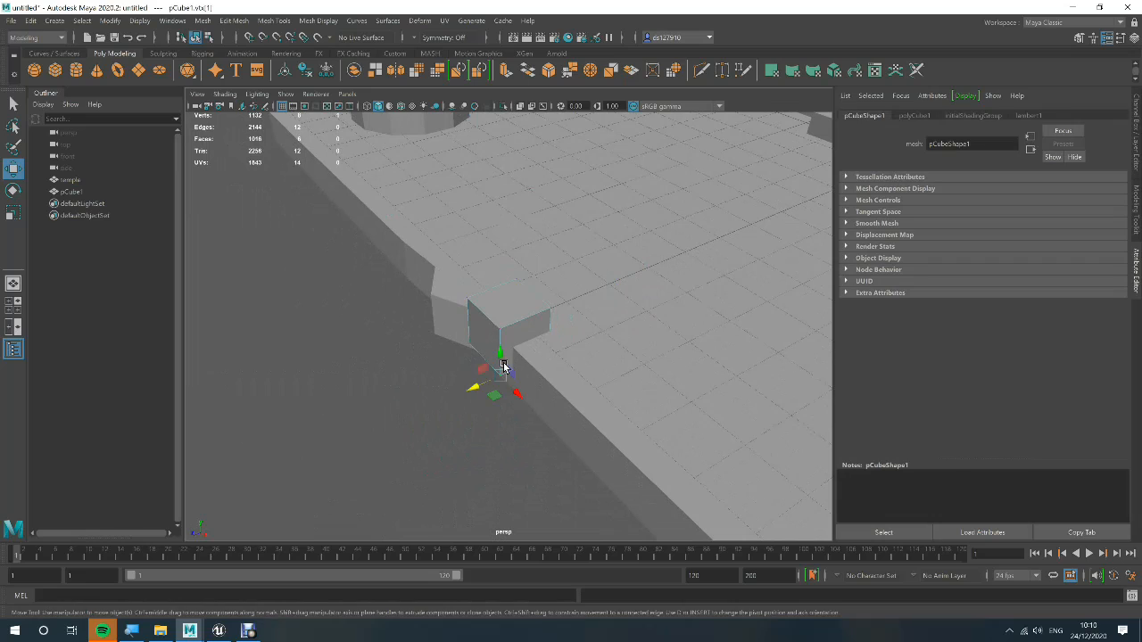
click(380, 318)
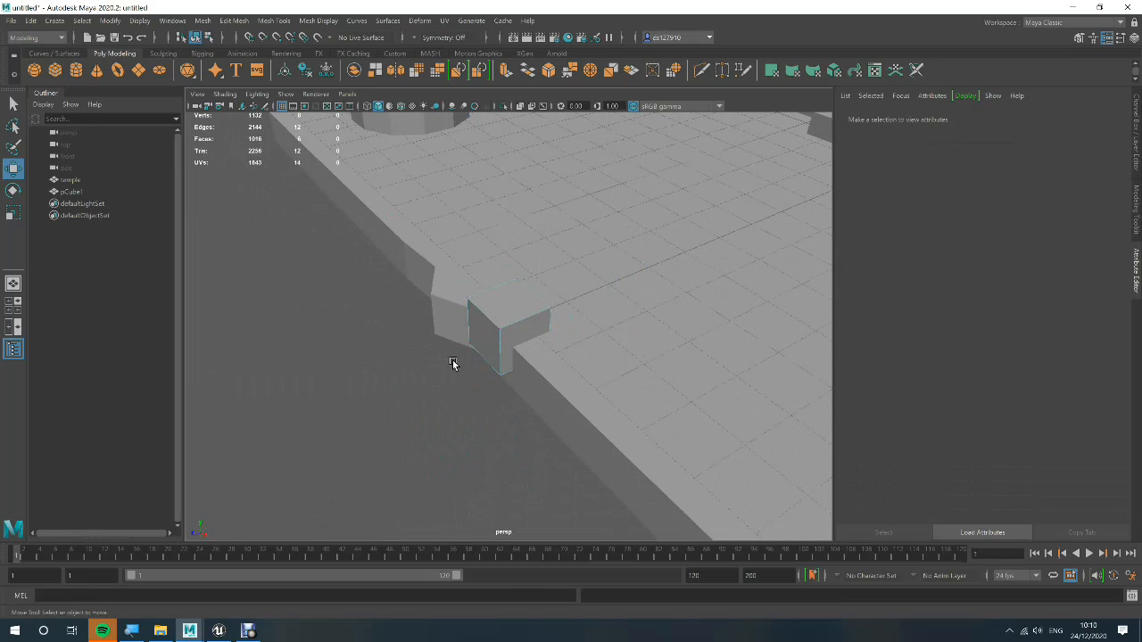
right_drag(470, 358, 514, 301)
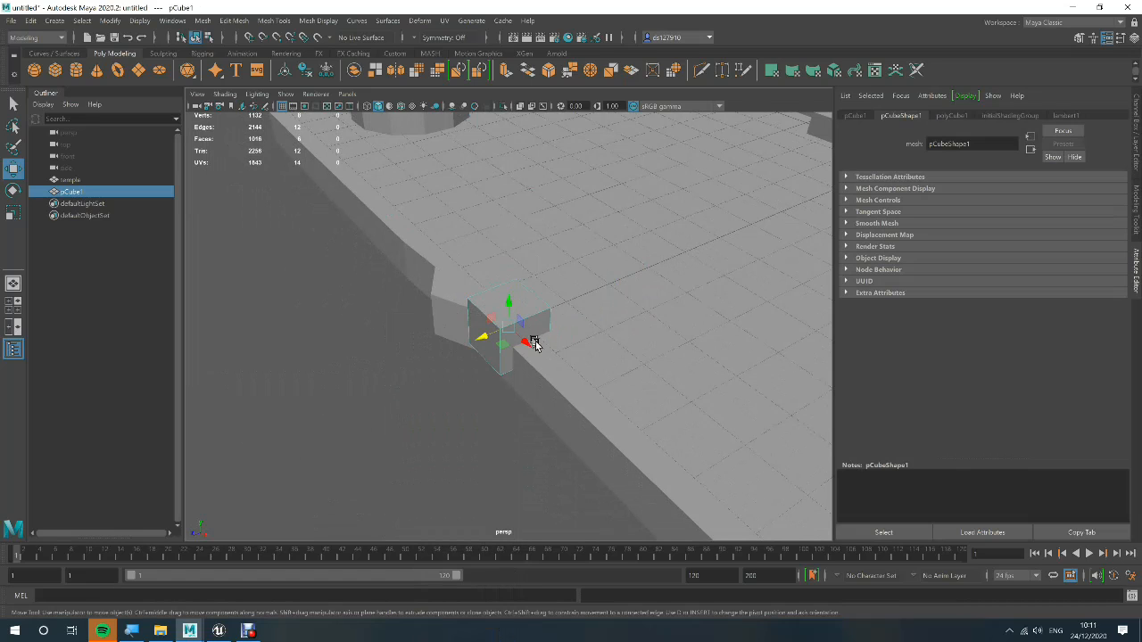
Move the cube along X to the left front corner of the temple floor
drag(522, 342, 358, 173)
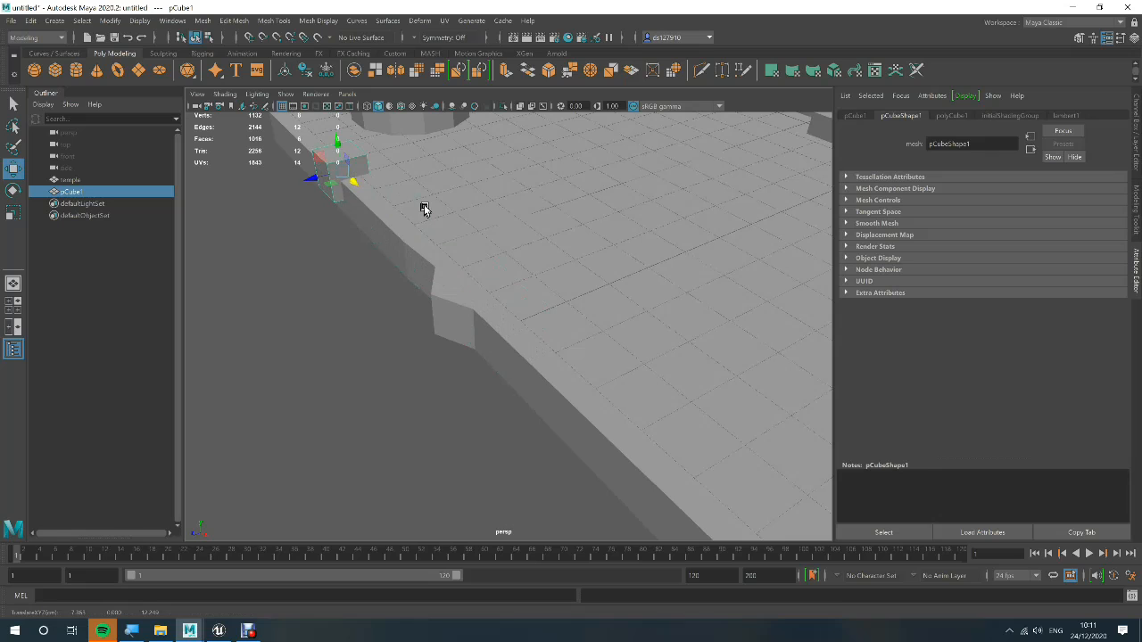
key(f)
scroll(437, 214, down, 5)
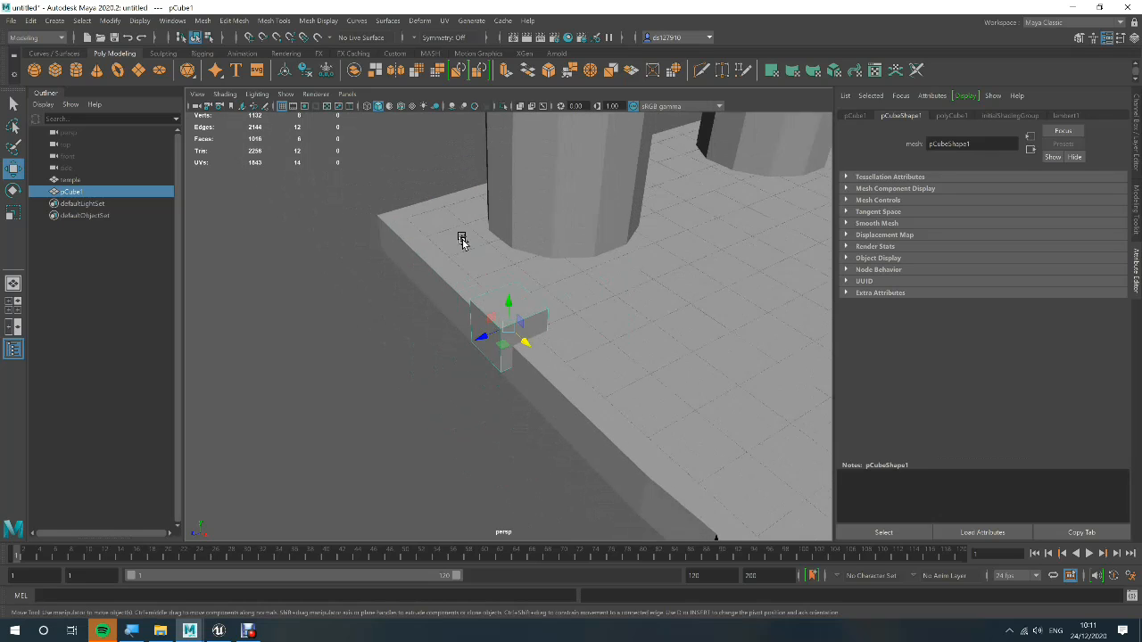
scroll(489, 292, up, 1)
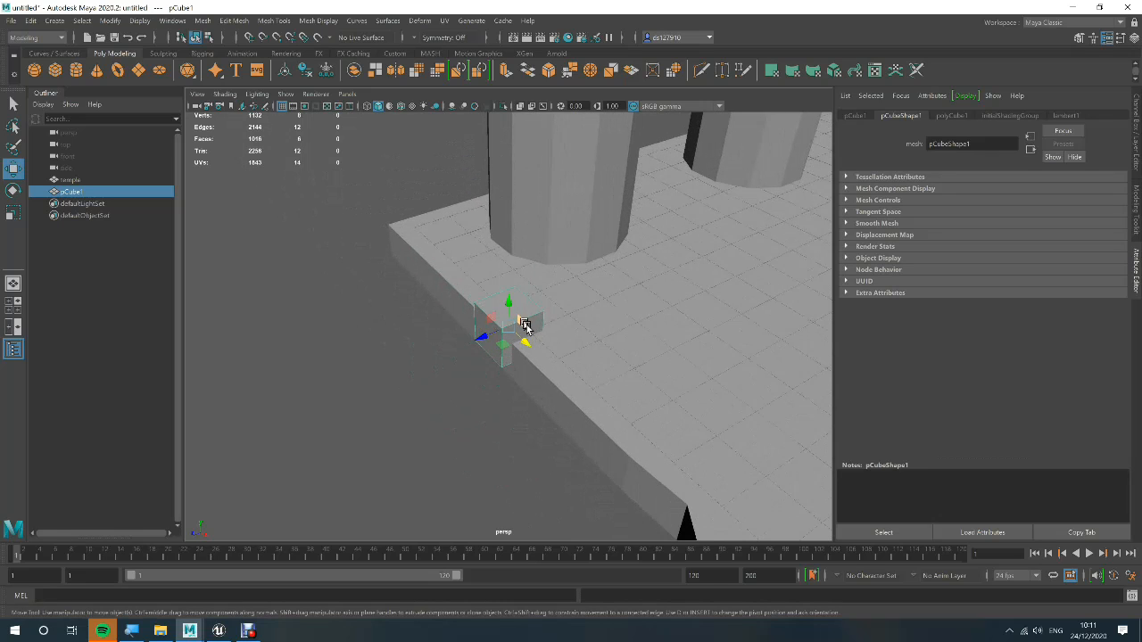
drag(528, 345, 395, 278)
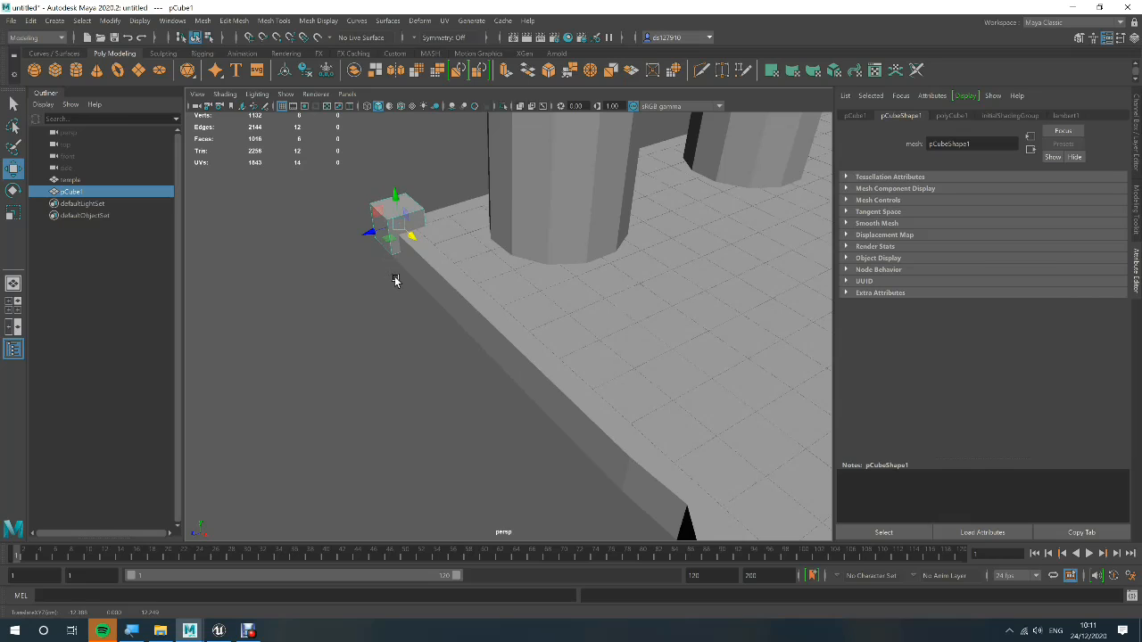
Lower the cube slightly along Y so it stands only a little above the temple floor at the corner
click(396, 281)
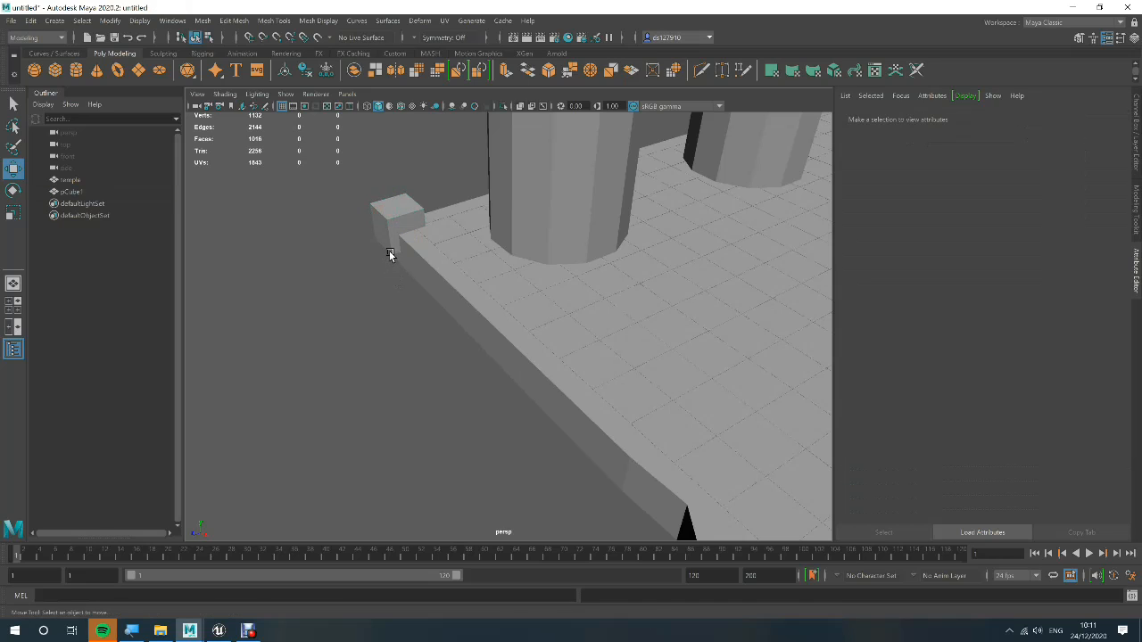
click(390, 255)
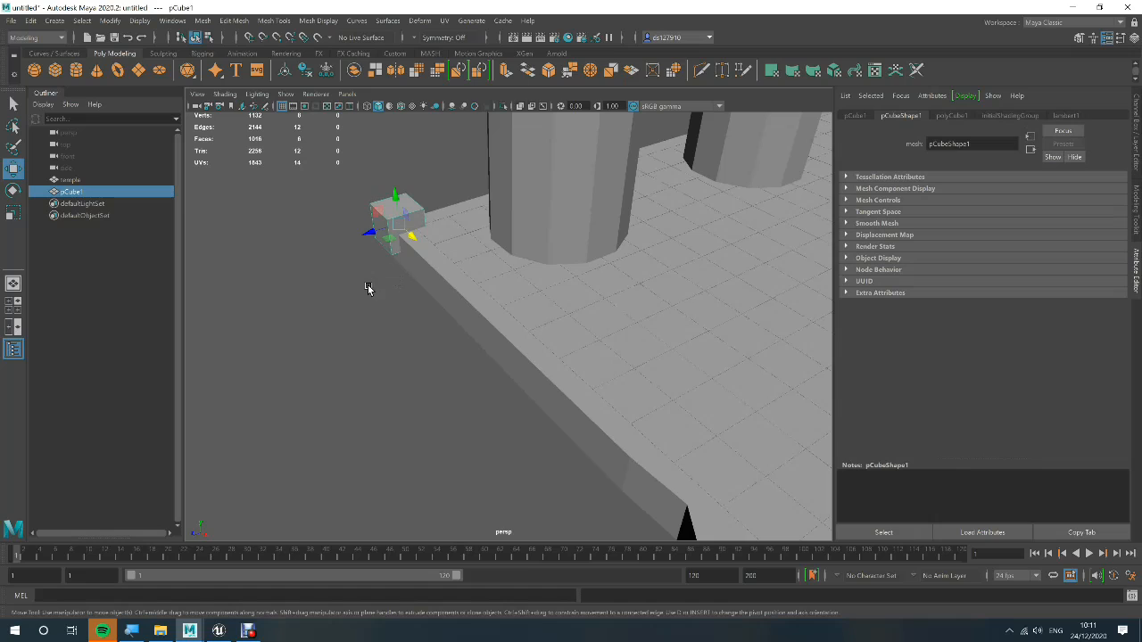
drag(394, 195, 394, 214)
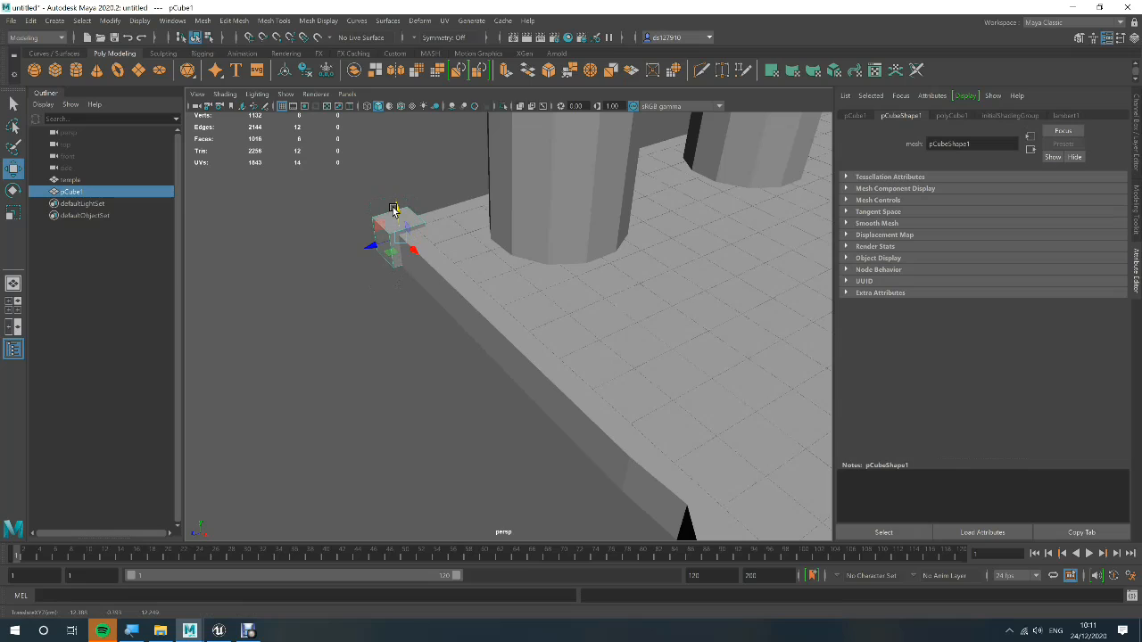
click(384, 315)
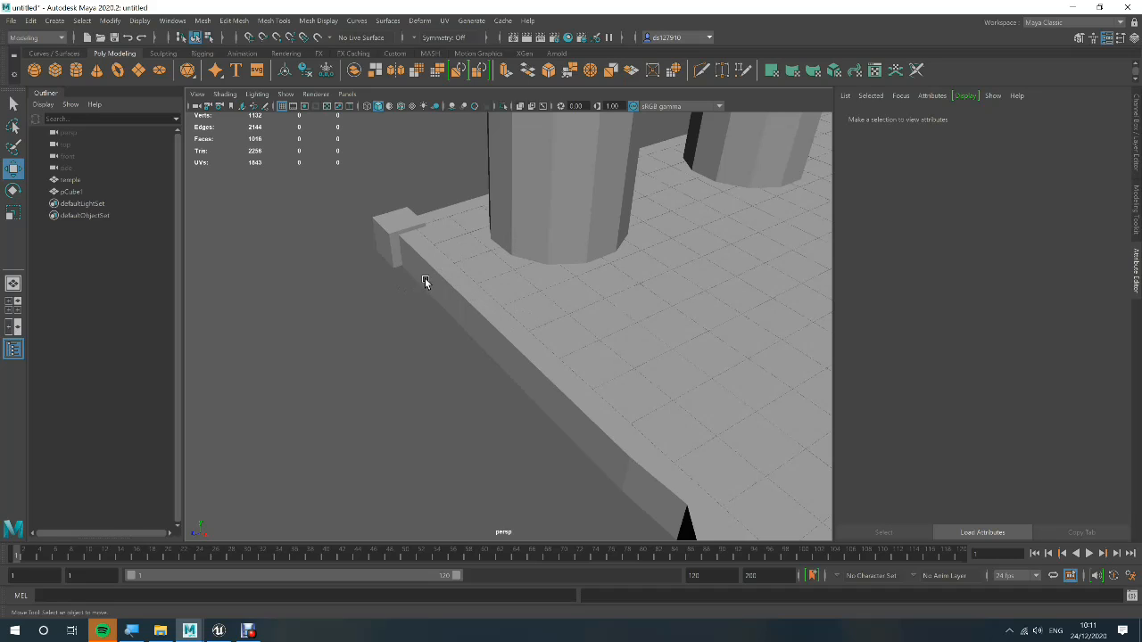
Extend the cube's end face along X to the opposite front corner so it spans the temple floor's whole front edge
click(395, 255)
right_click(395, 258)
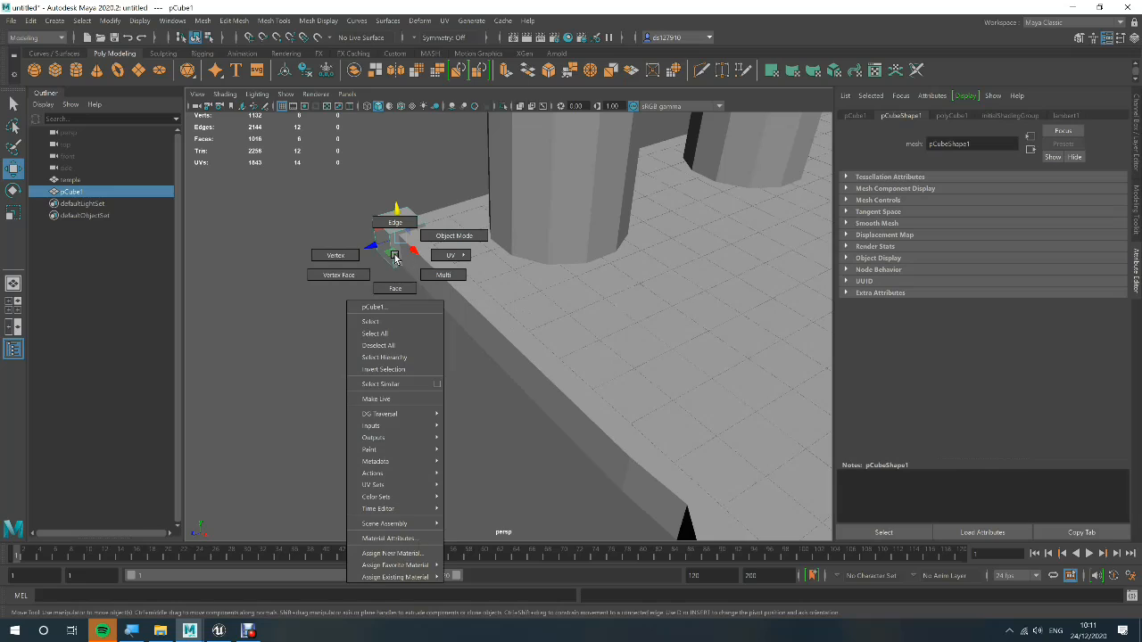
right_drag(395, 257, 406, 279)
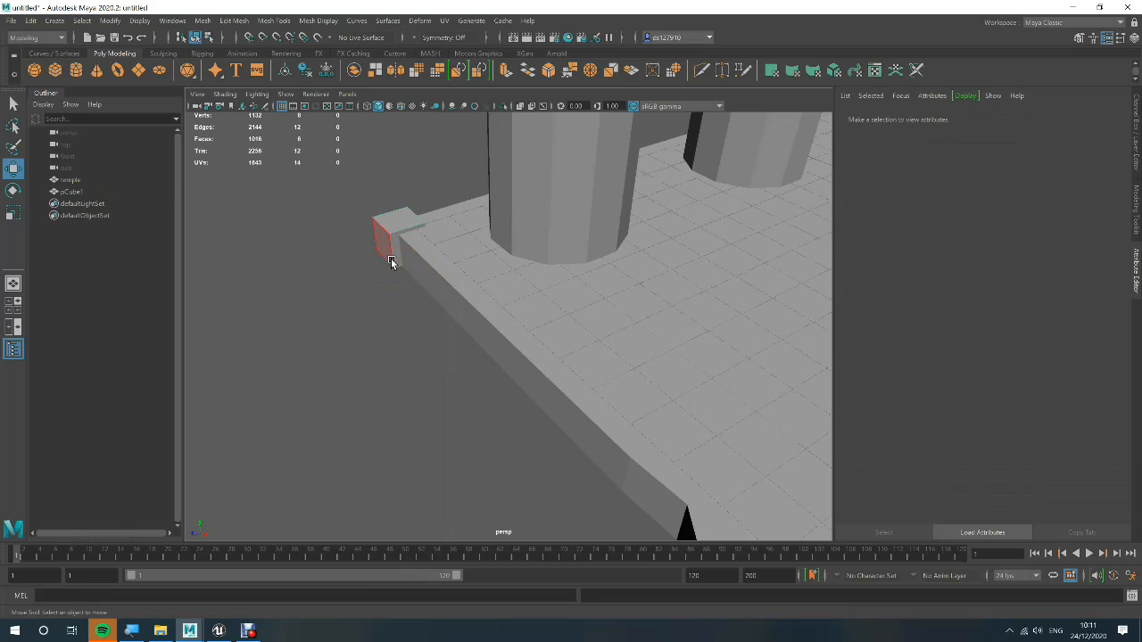
click(395, 259)
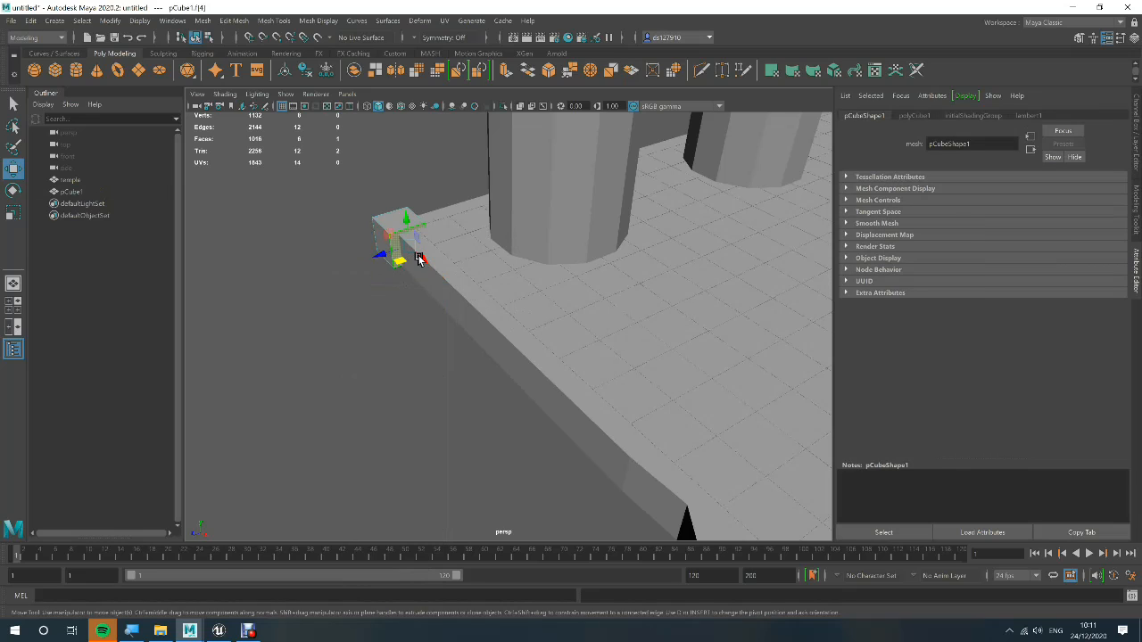
drag(429, 258, 723, 509)
scroll(699, 493, down, 4)
scroll(697, 486, down, 6)
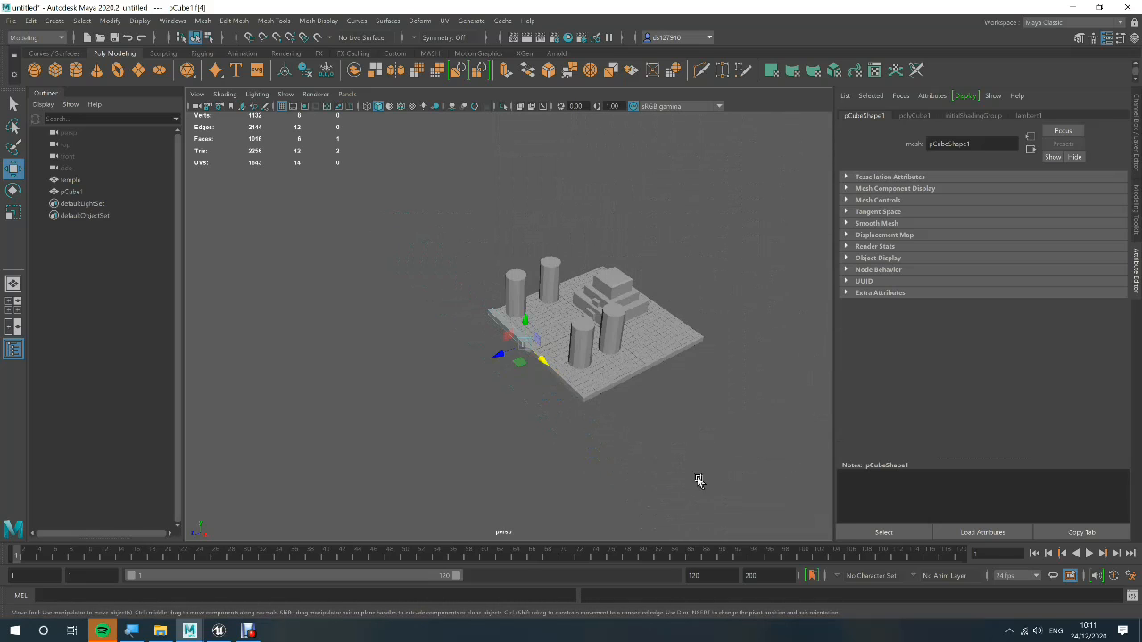
scroll(676, 464, up, 2)
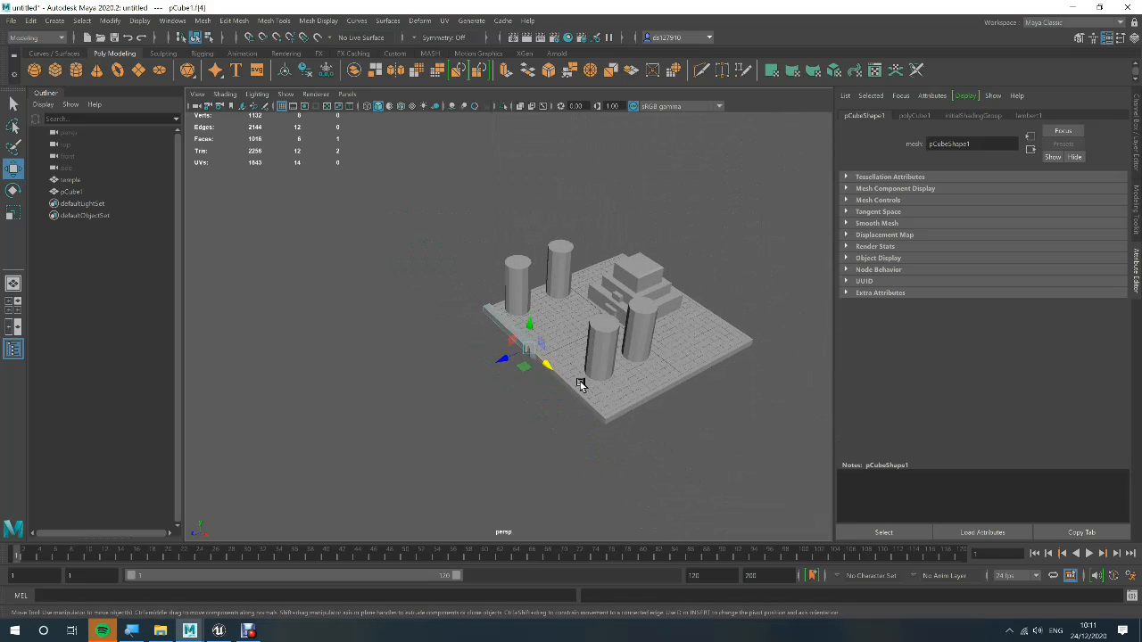
drag(553, 371, 648, 449)
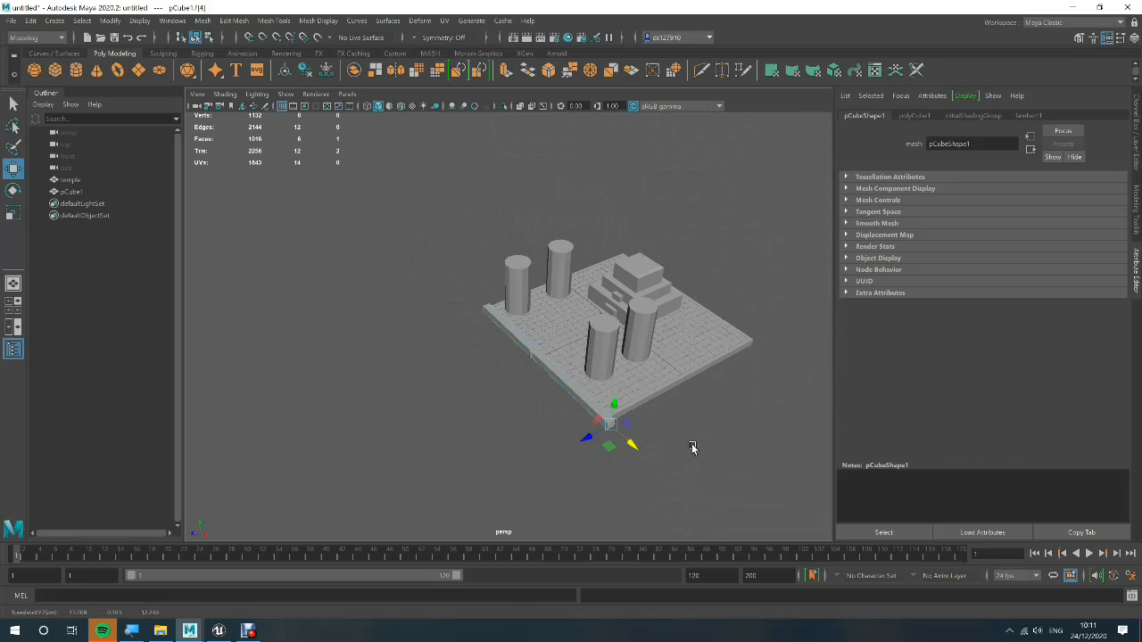
click(691, 446)
Pull the long inner face of the cube along Z to the back edge so the block covers the entire temple floor
alt+drag(701, 451, 637, 436)
scroll(509, 419, up, 2)
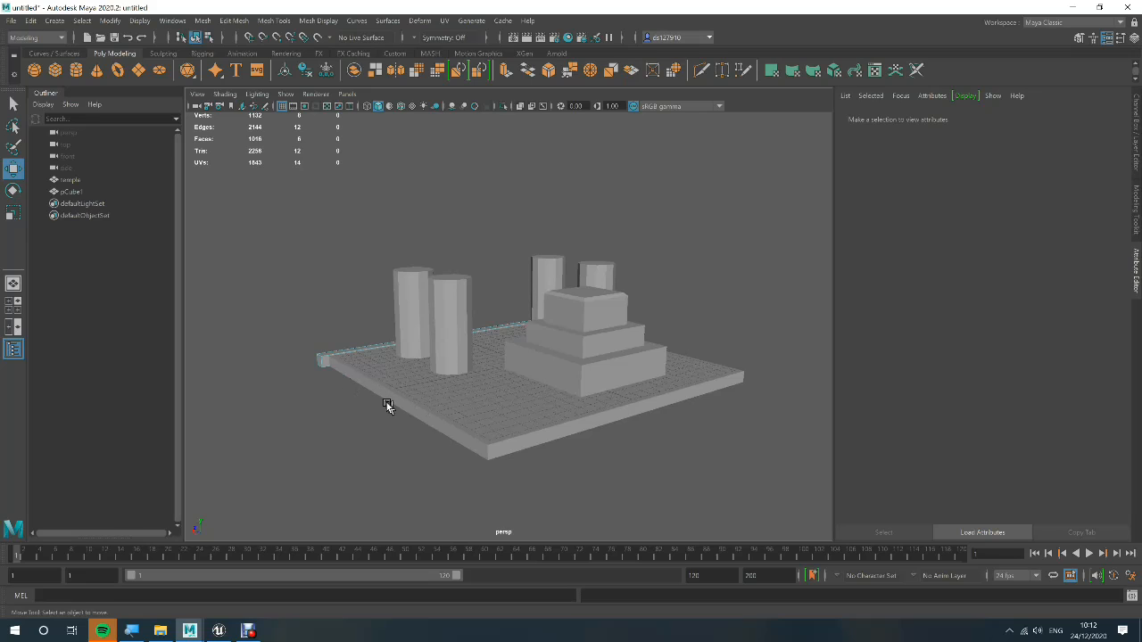
click(328, 366)
alt+drag(348, 380, 416, 438)
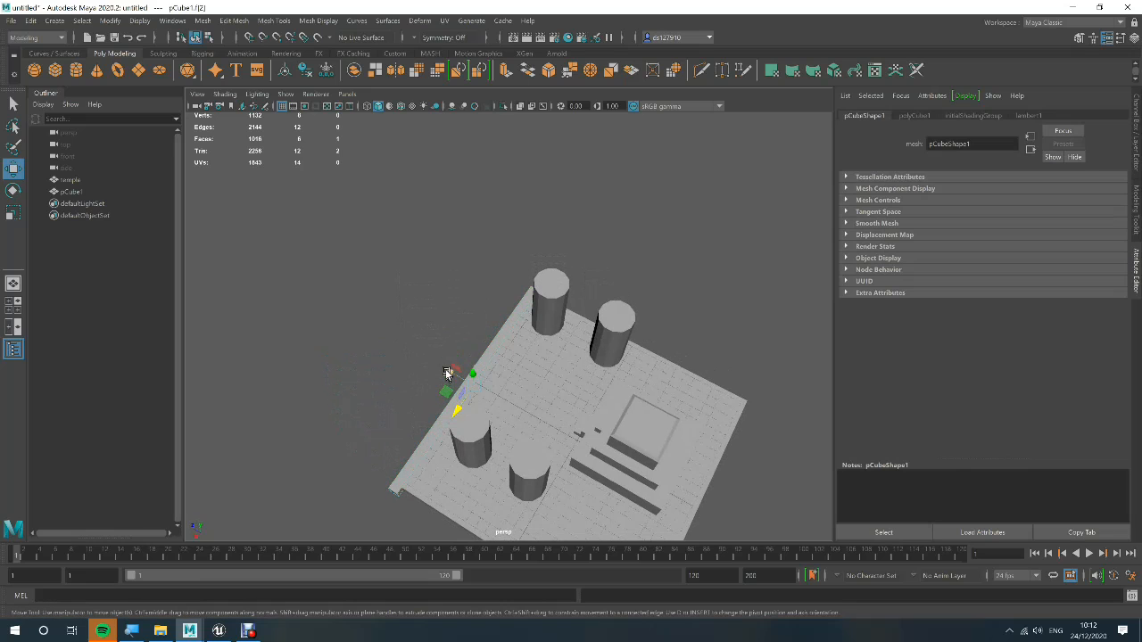
drag(451, 376, 691, 474)
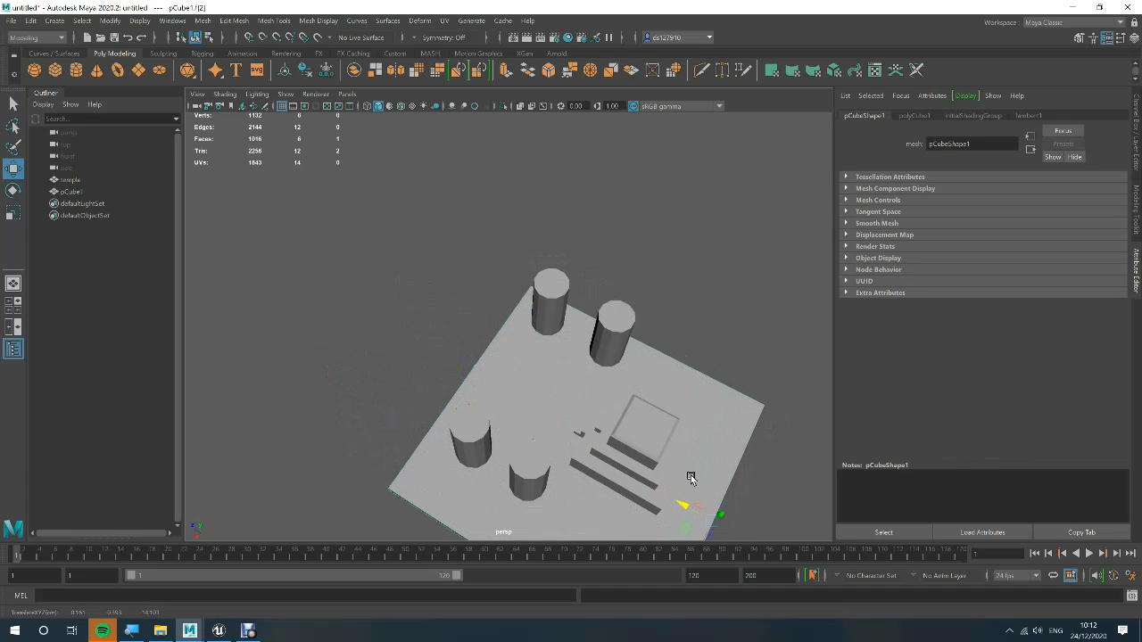
click(442, 332)
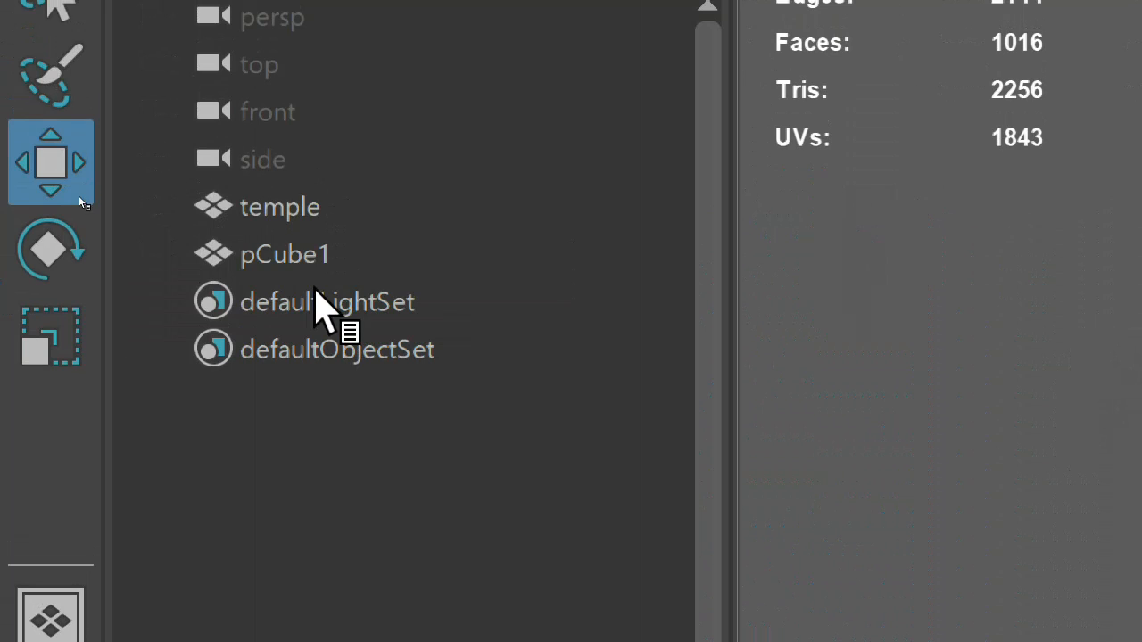
Rename the floor block pCube1 as UCX_temple
double_click(323, 239)
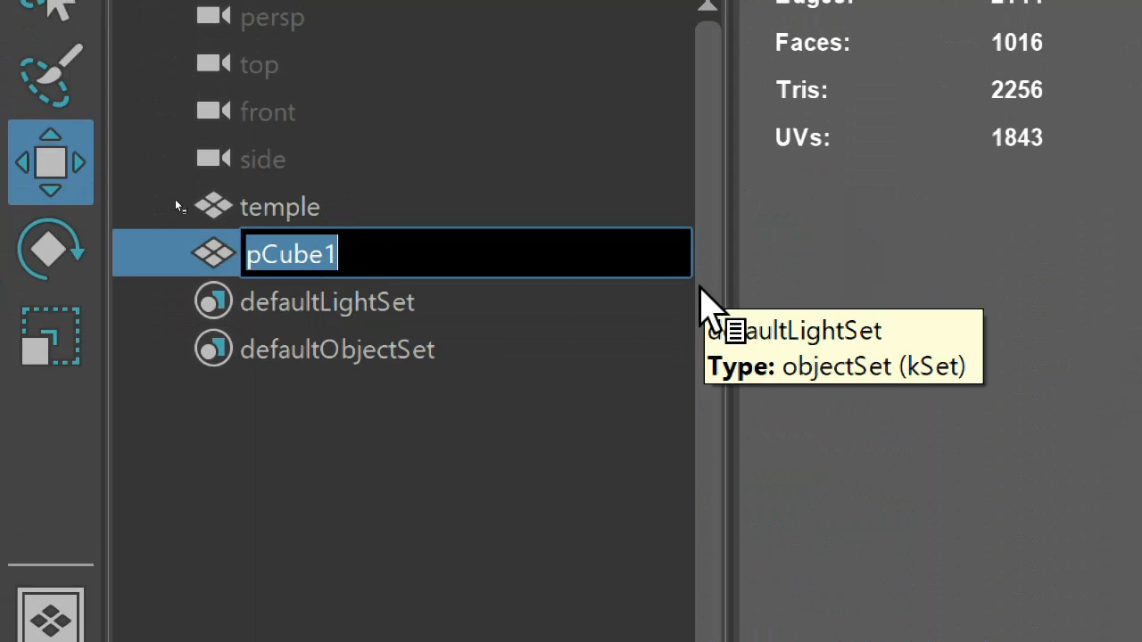
text(UCX)
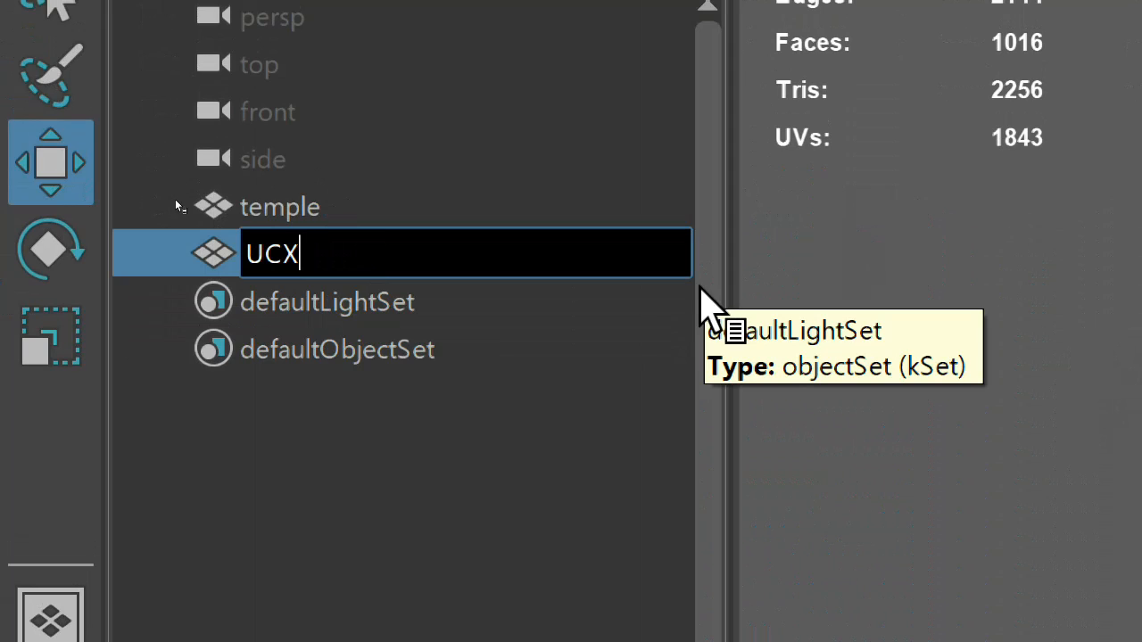
text(_tem)
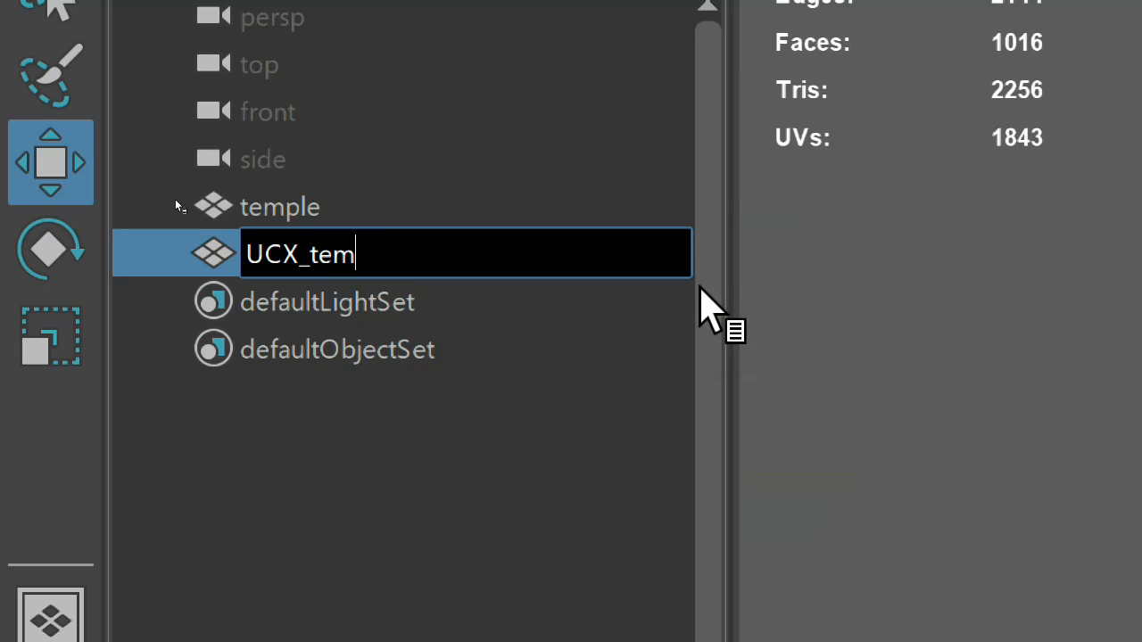
text(ple)
key(Return)
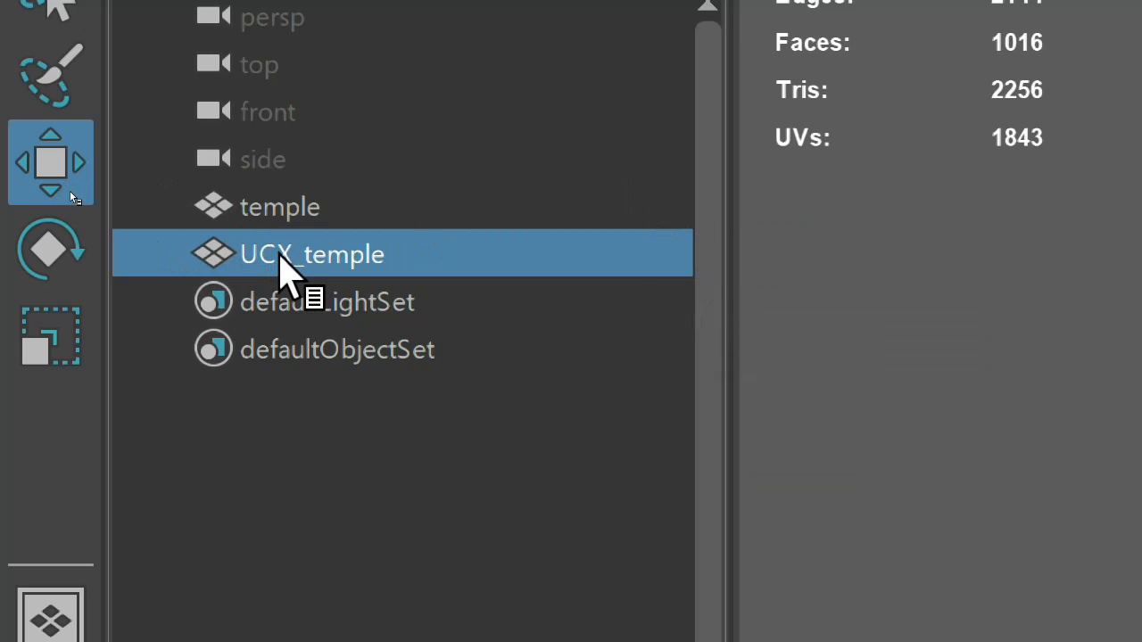
Parent UCX_temple under the temple object
click(284, 260)
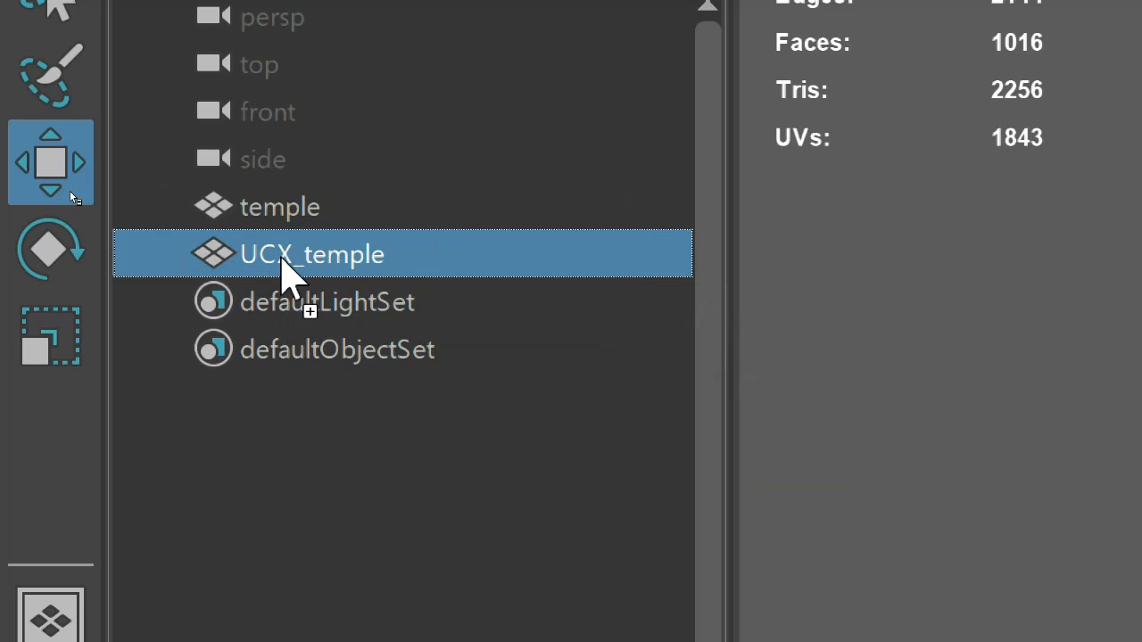
drag(282, 258, 260, 212)
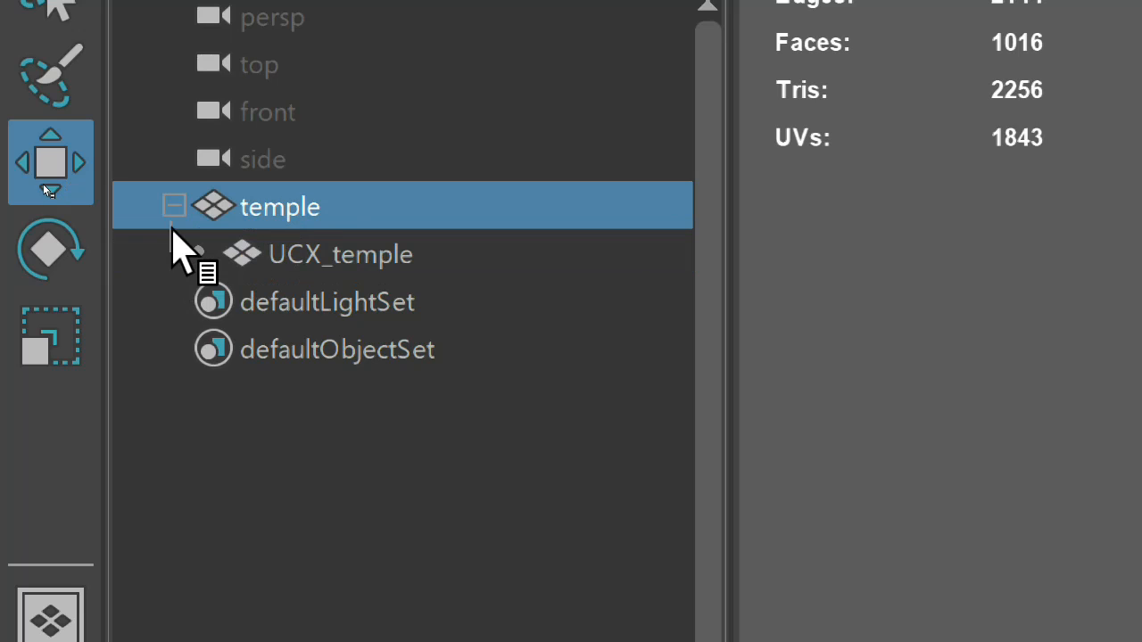
click(207, 251)
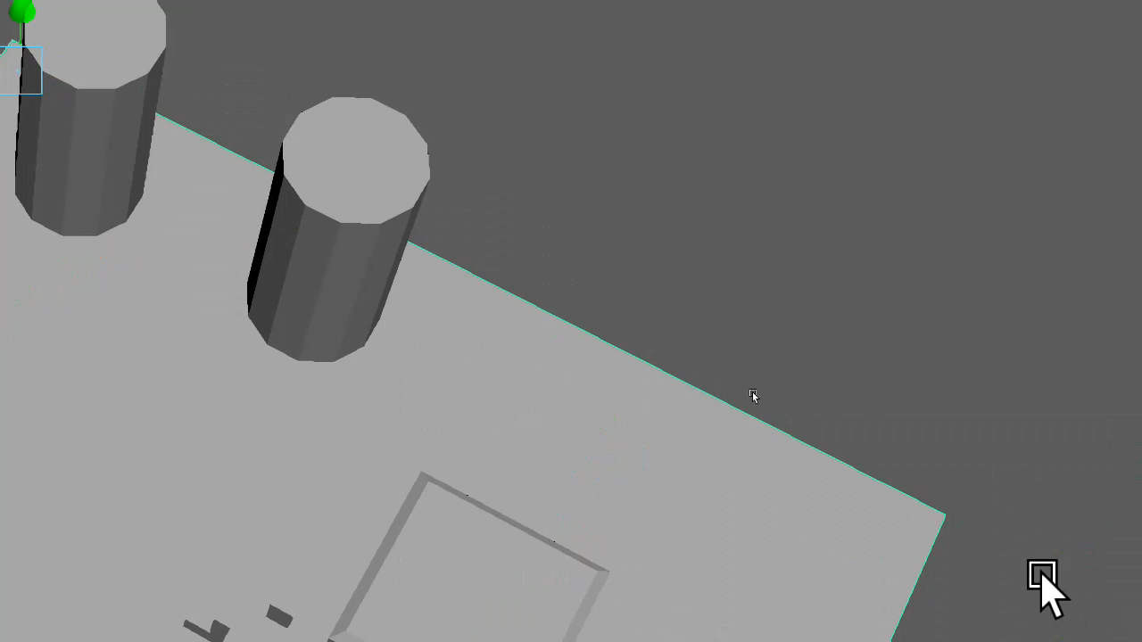
Create another polygon cube and move it along X towards one end of the temple's lowest tier
scroll(352, 104, down, 2)
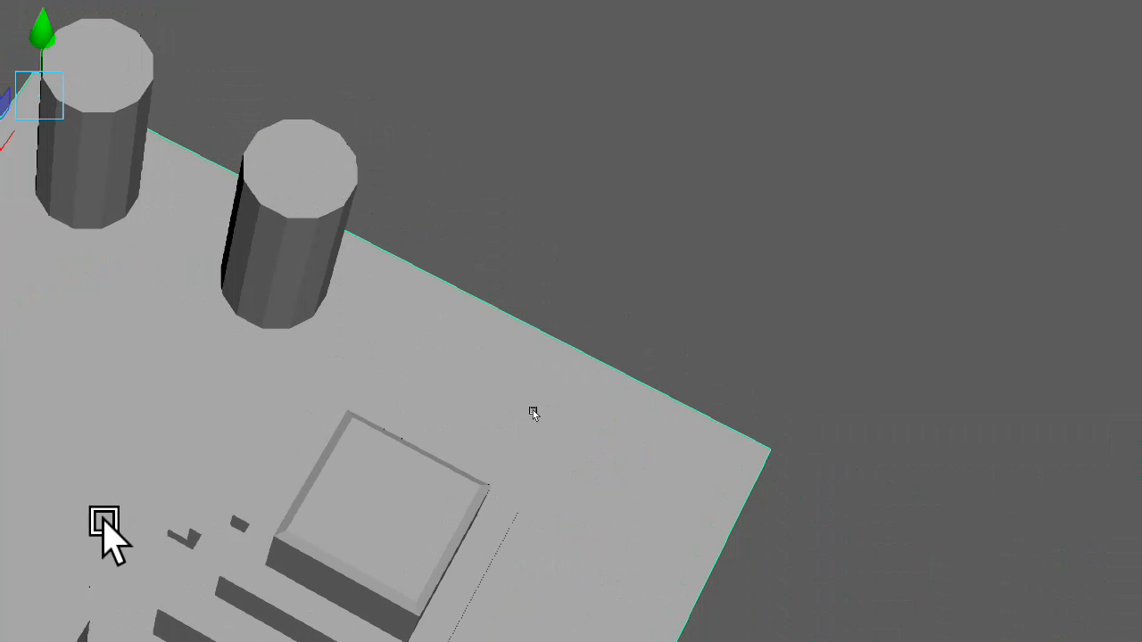
alt+drag(337, 560, 387, 527)
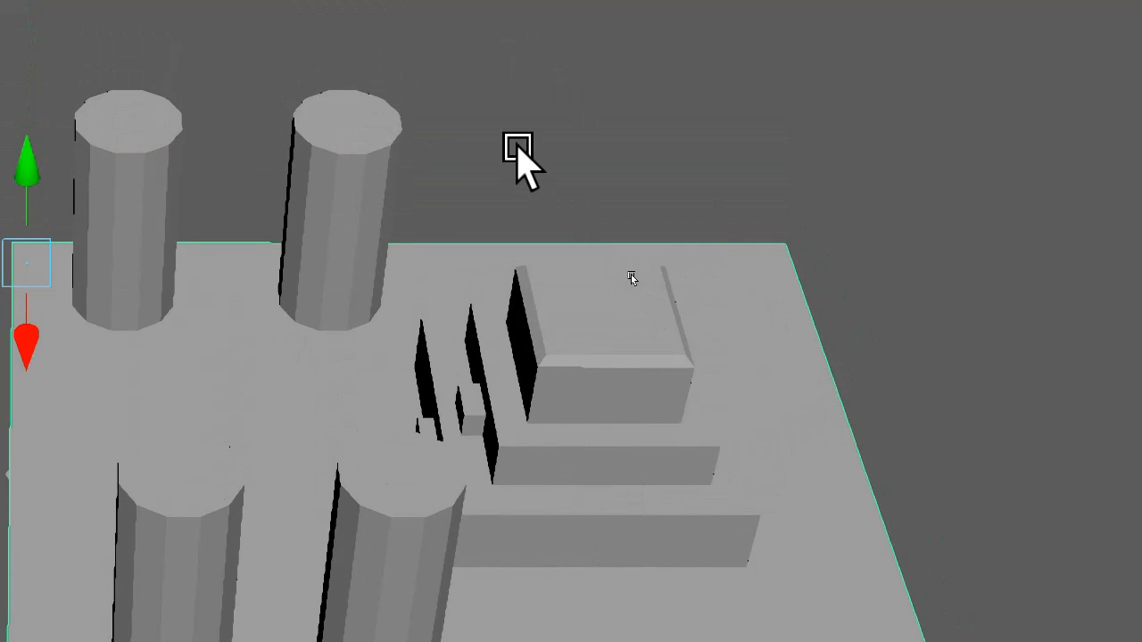
right_click(515, 147)
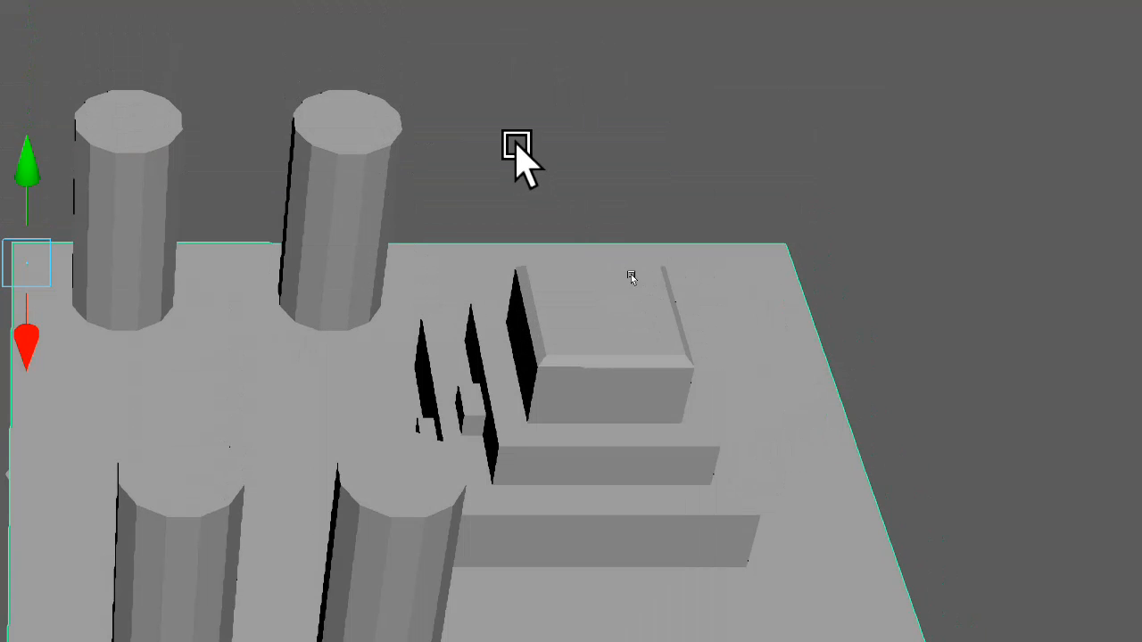
mouse_move(517, 148)
shift+right_down()
mouse_move(443, 233)
mouse_move(502, 117)
mouse_move(515, 228)
mouse_move(506, 294)
mouse_move(479, 268)
shift+right_up()
click(508, 132)
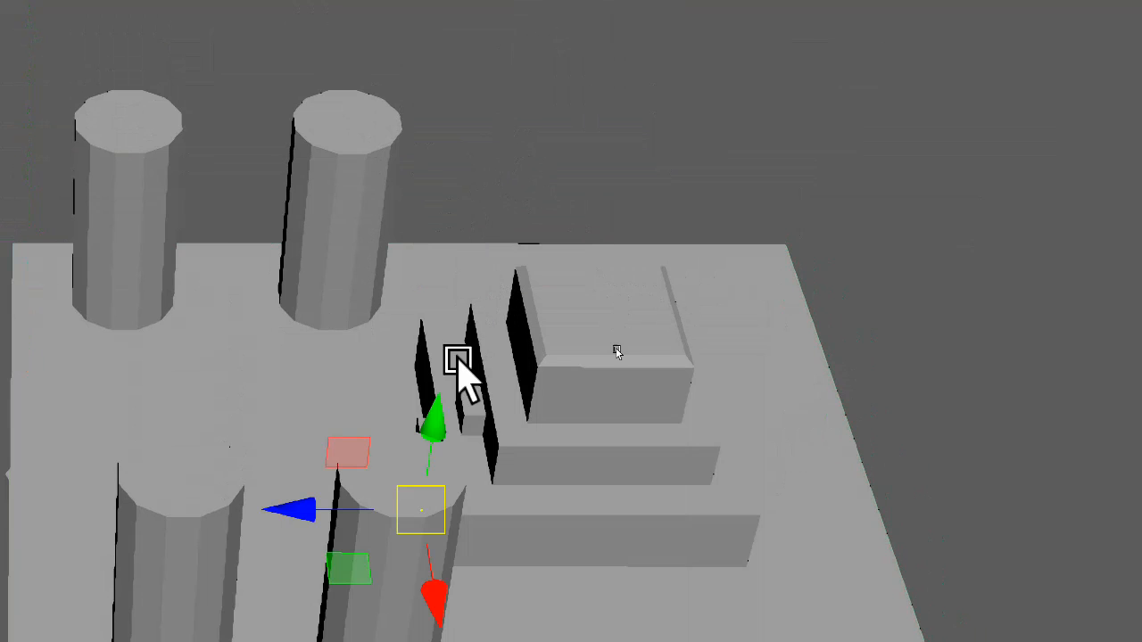
drag(437, 593, 456, 414)
key(f)
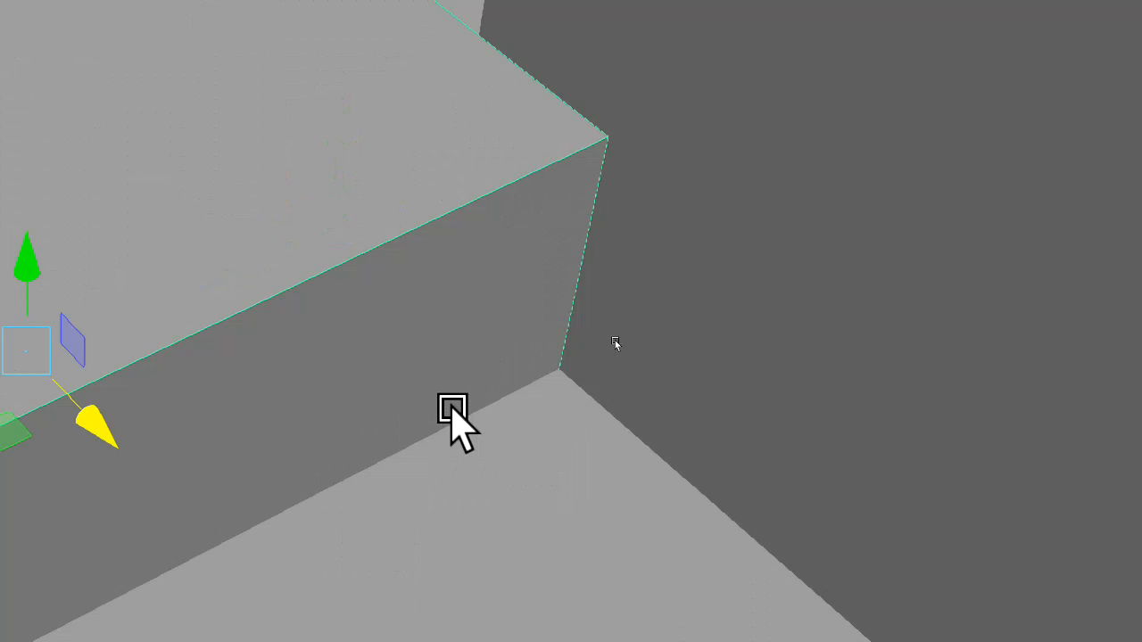
Move the new cube along Z and X into the corner of the temple's lowest tier and raise it slightly along Y
scroll(234, 145, down, 5)
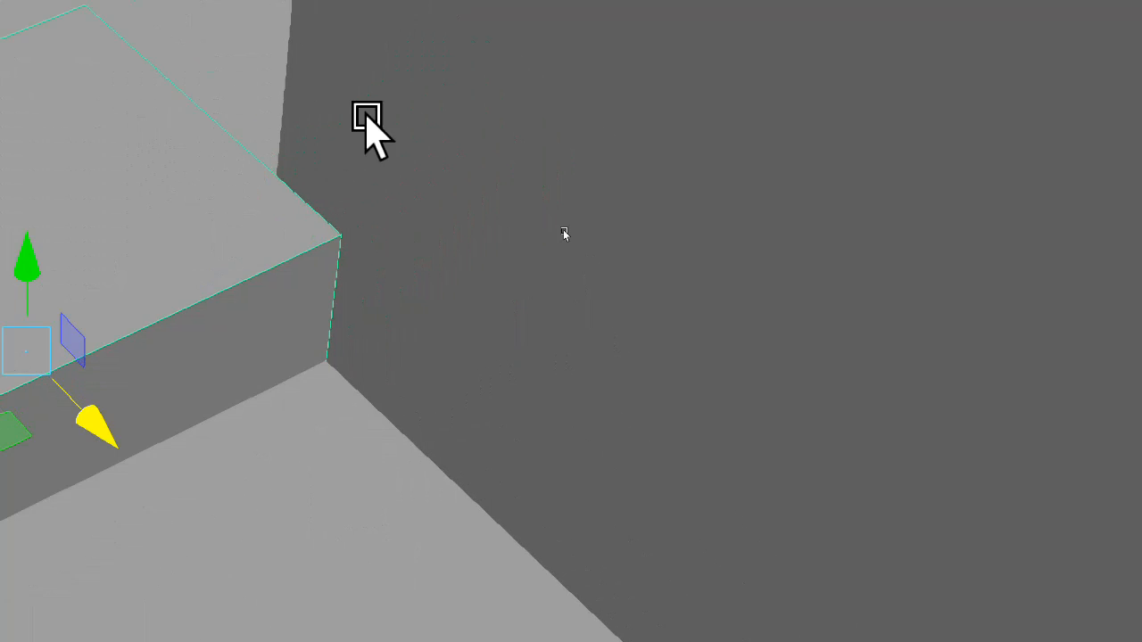
scroll(94, 139, down, 2)
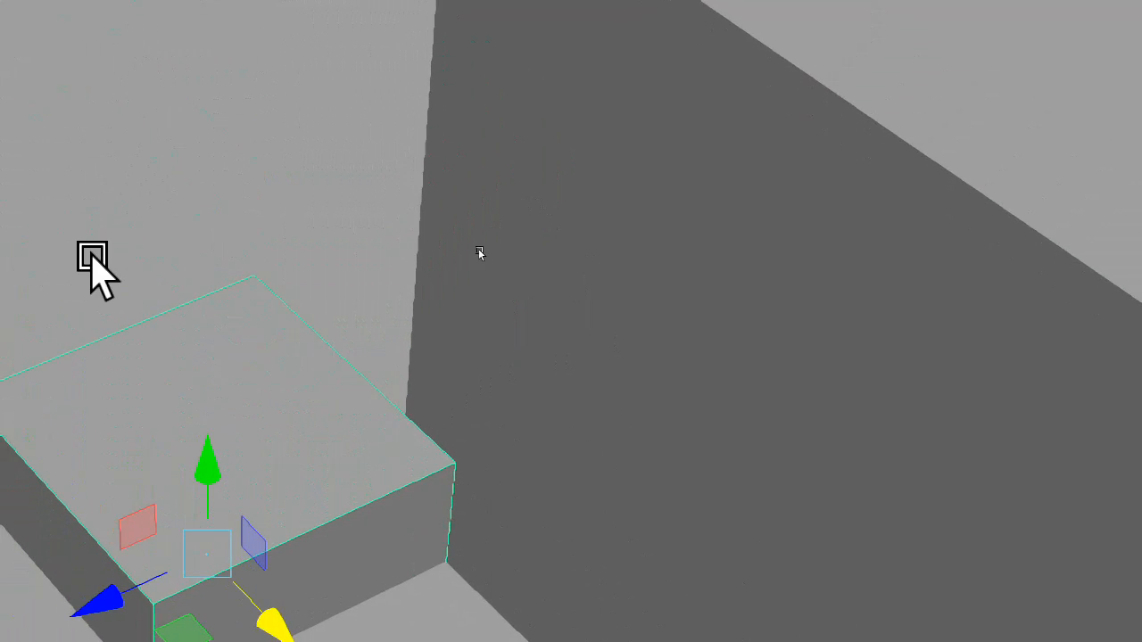
scroll(93, 254, down, 3)
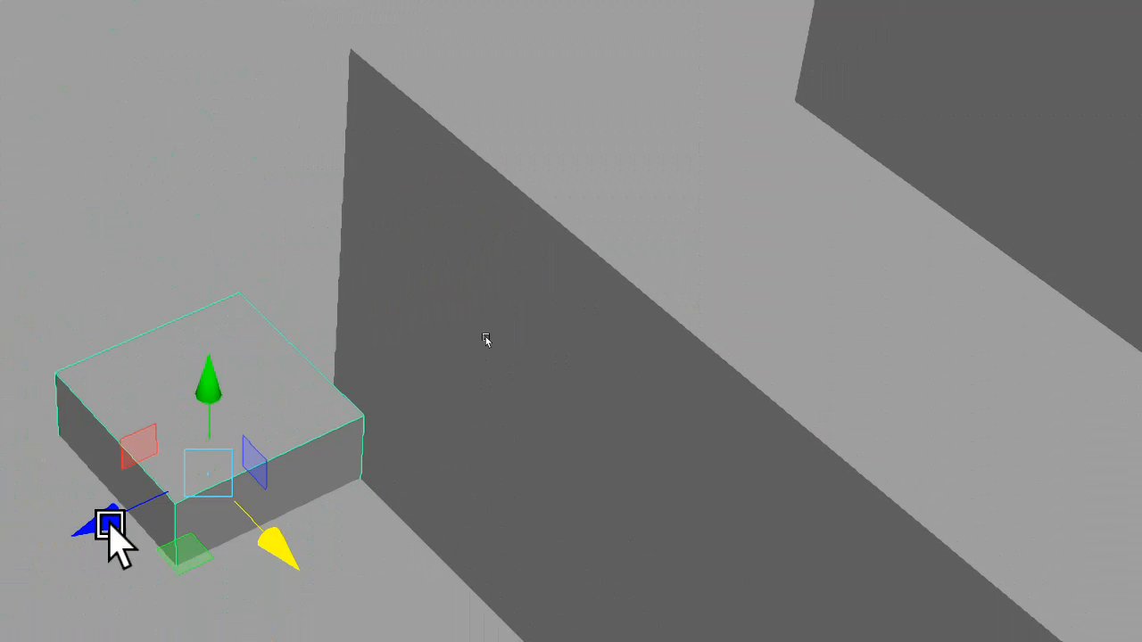
drag(117, 526, 265, 486)
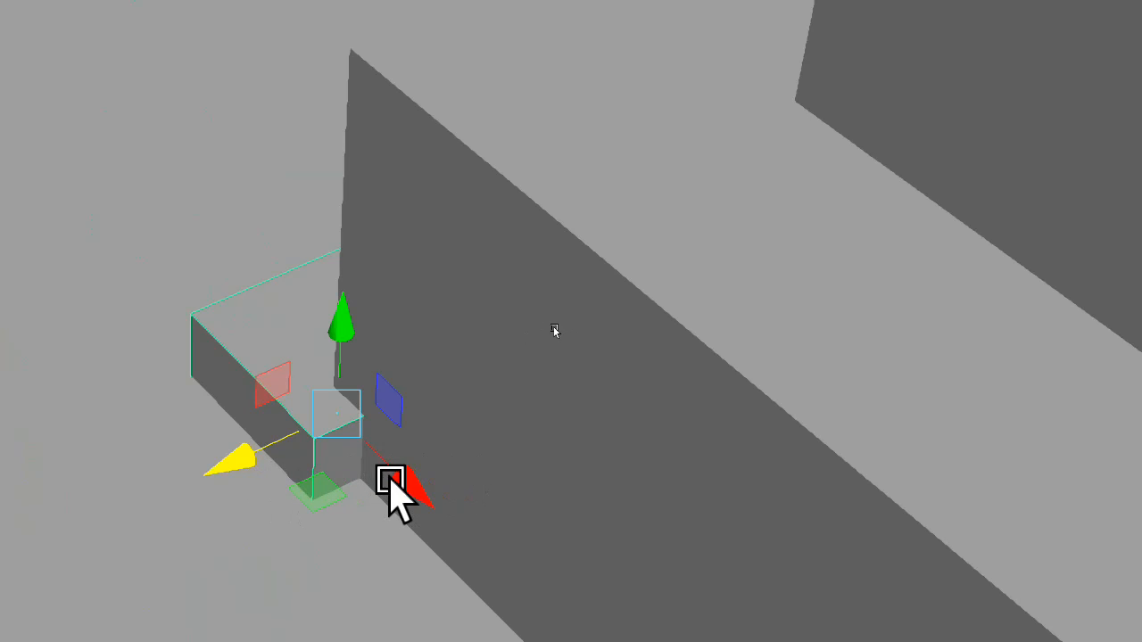
drag(409, 489, 495, 556)
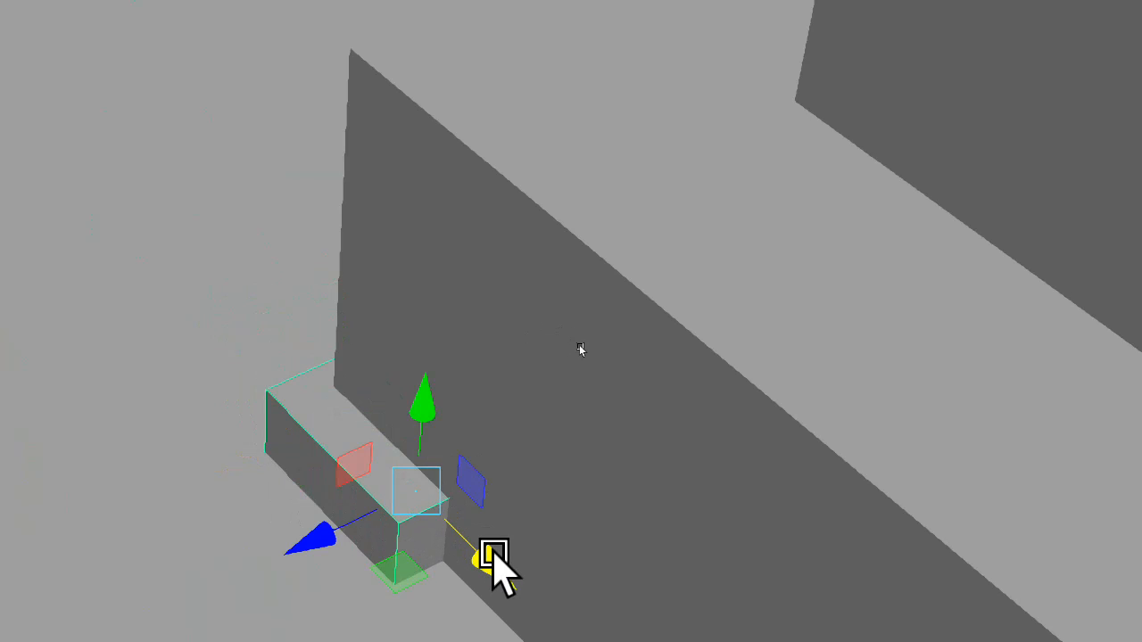
scroll(494, 553, down, 3)
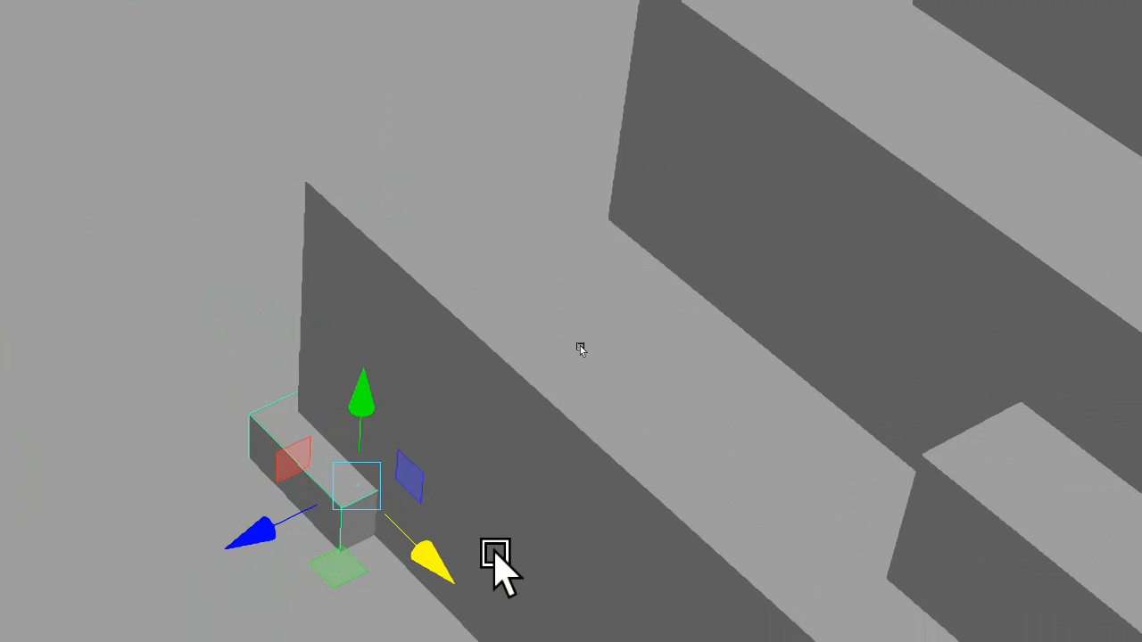
drag(361, 399, 331, 334)
Raise the small cube's top face along Y to just above the temple's top tier
right_drag(276, 365, 316, 486)
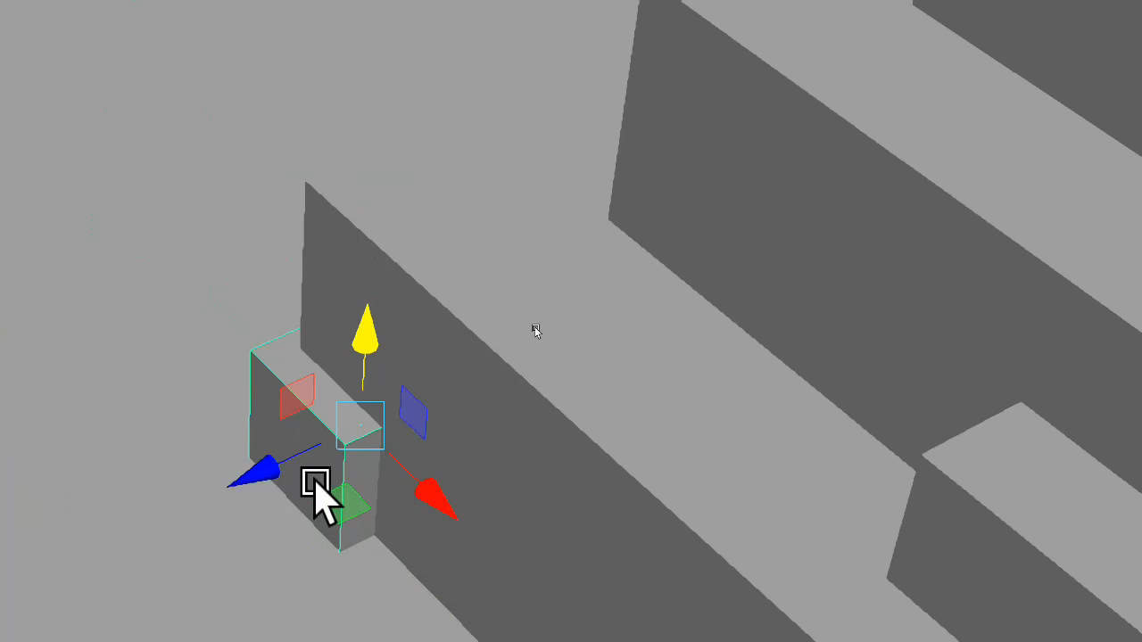
click(273, 348)
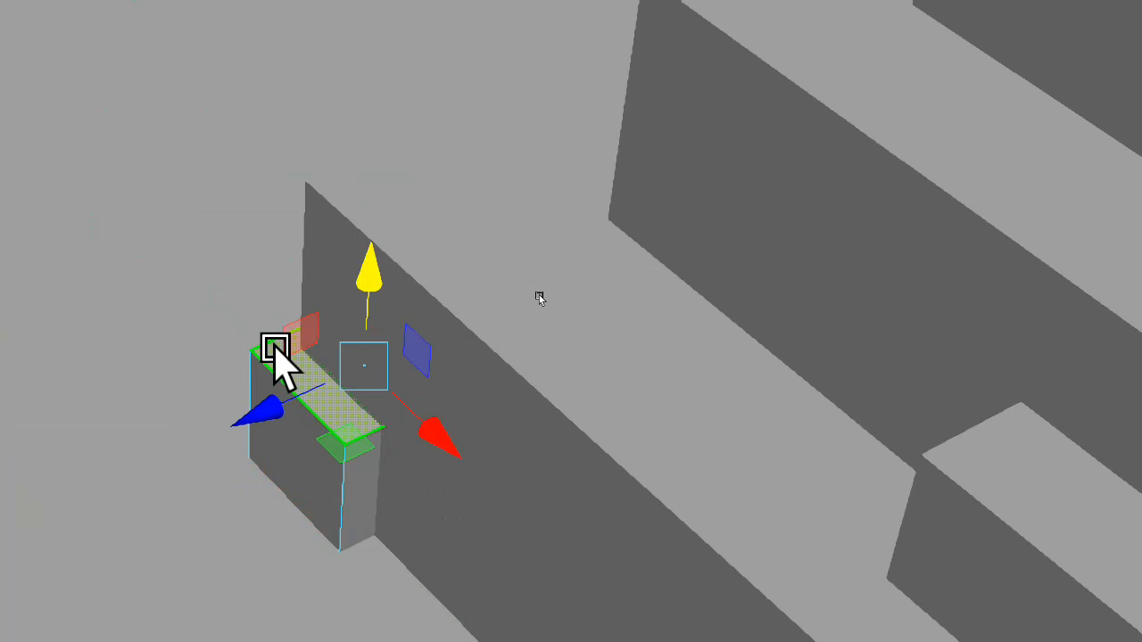
scroll(362, 353, down, 4)
scroll(362, 352, down, 1)
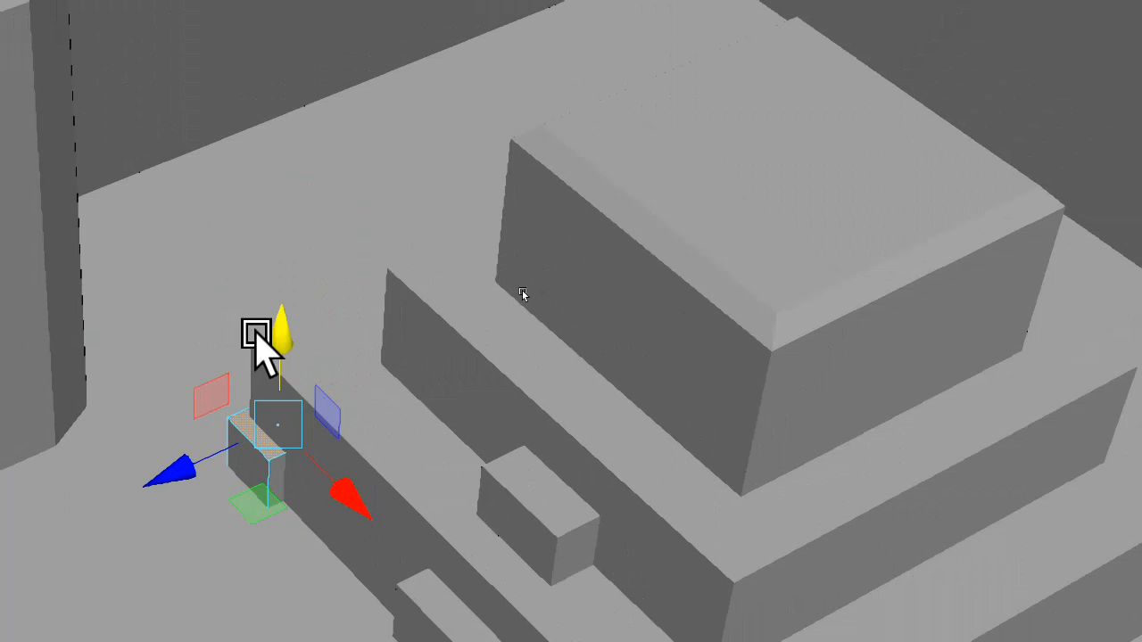
drag(274, 336, 289, 41)
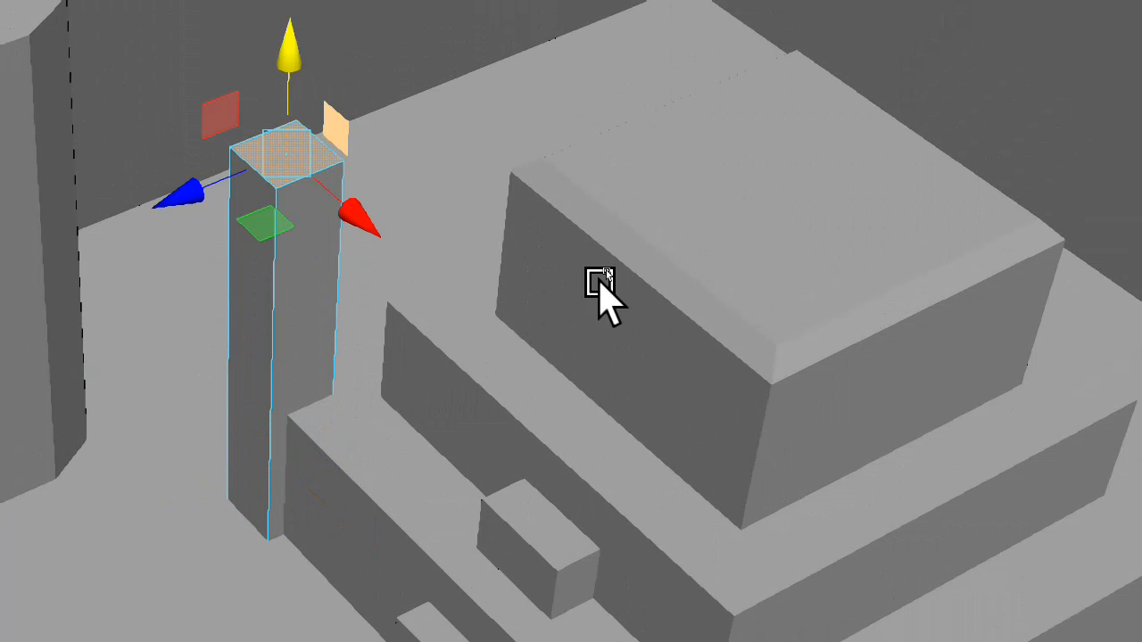
alt+drag(588, 286, 354, 233)
scroll(354, 236, down, 5)
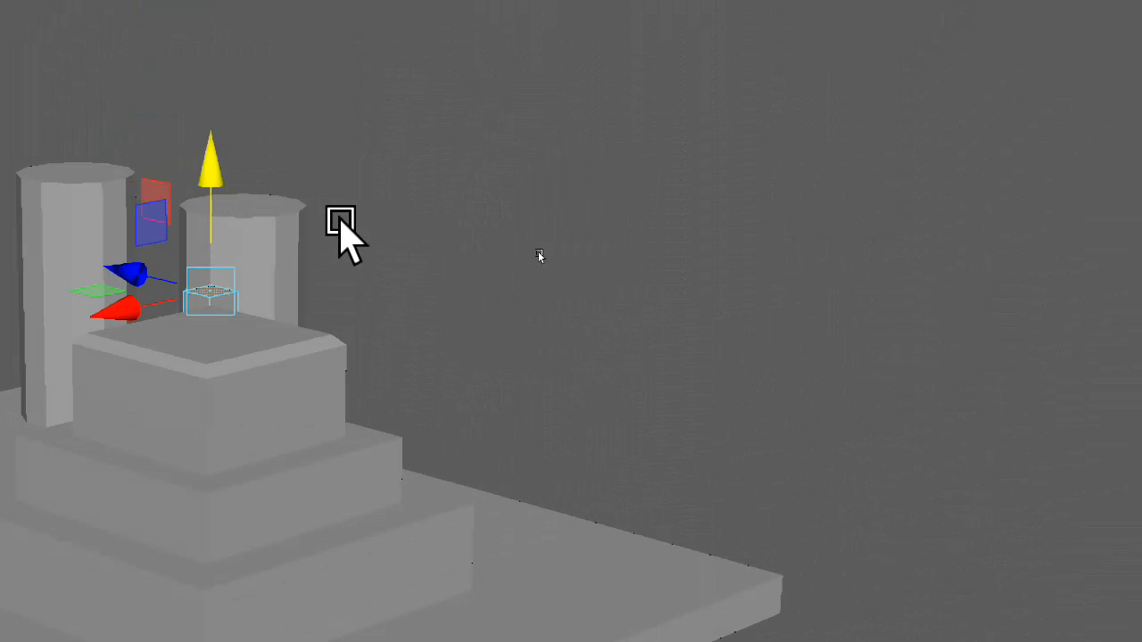
alt+drag(231, 170, 288, 224)
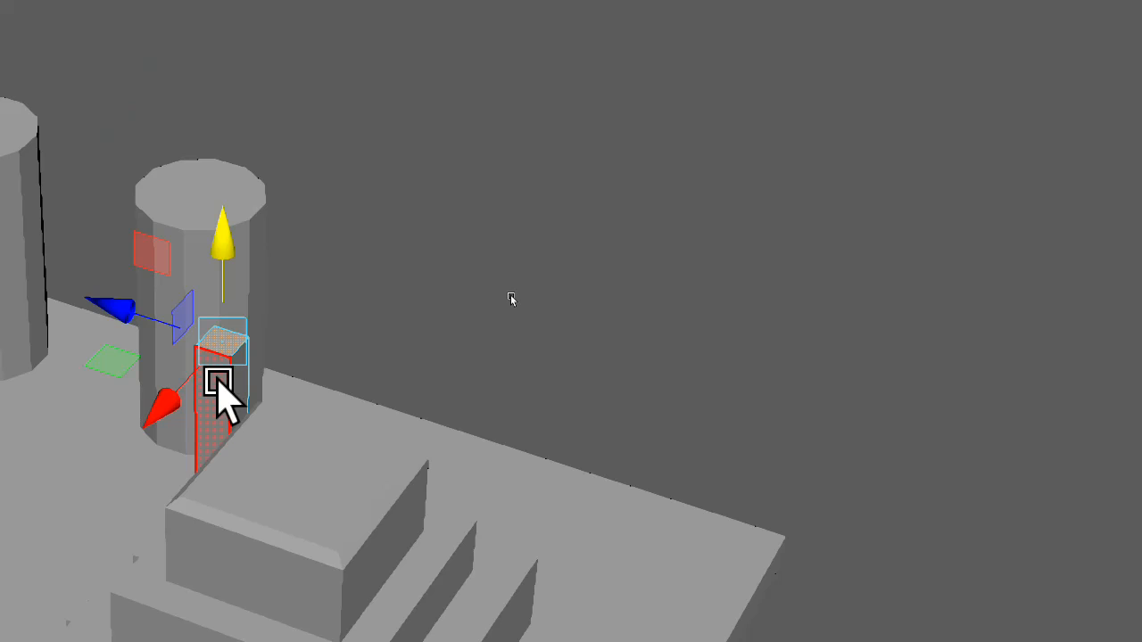
Stretch the small cube's end face along X to the far end of the temple's lowest tier
click(216, 399)
alt+drag(228, 473, 161, 474)
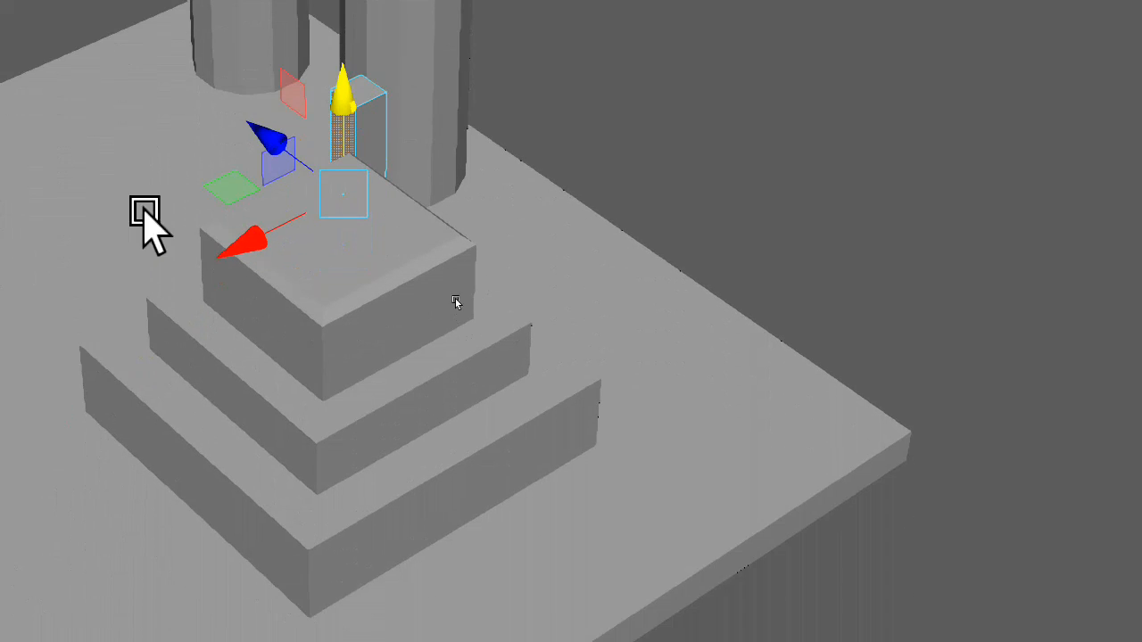
drag(260, 237, 83, 482)
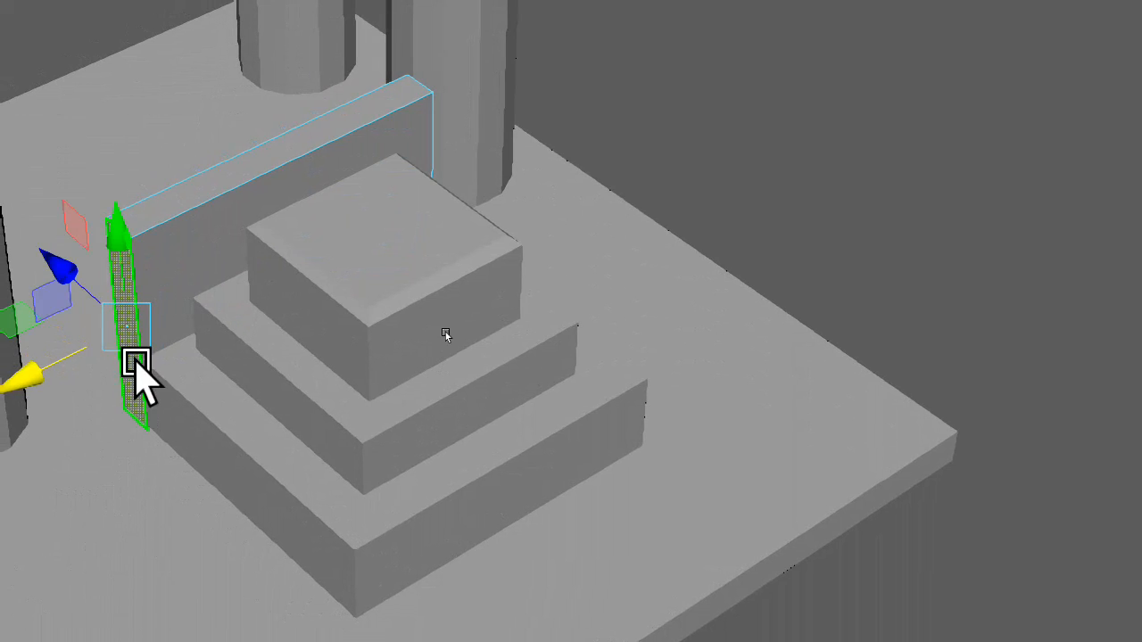
Extend the block's long side face along Z until the block encloses all the tiers, leaving only the temple's cap exposed
click(174, 216)
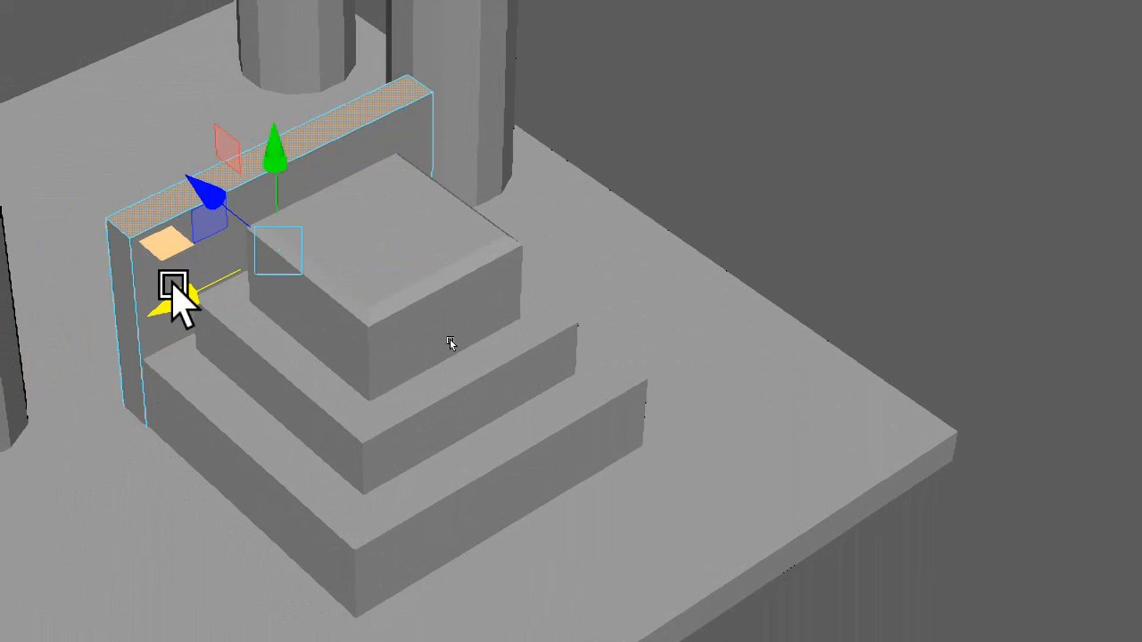
click(183, 348)
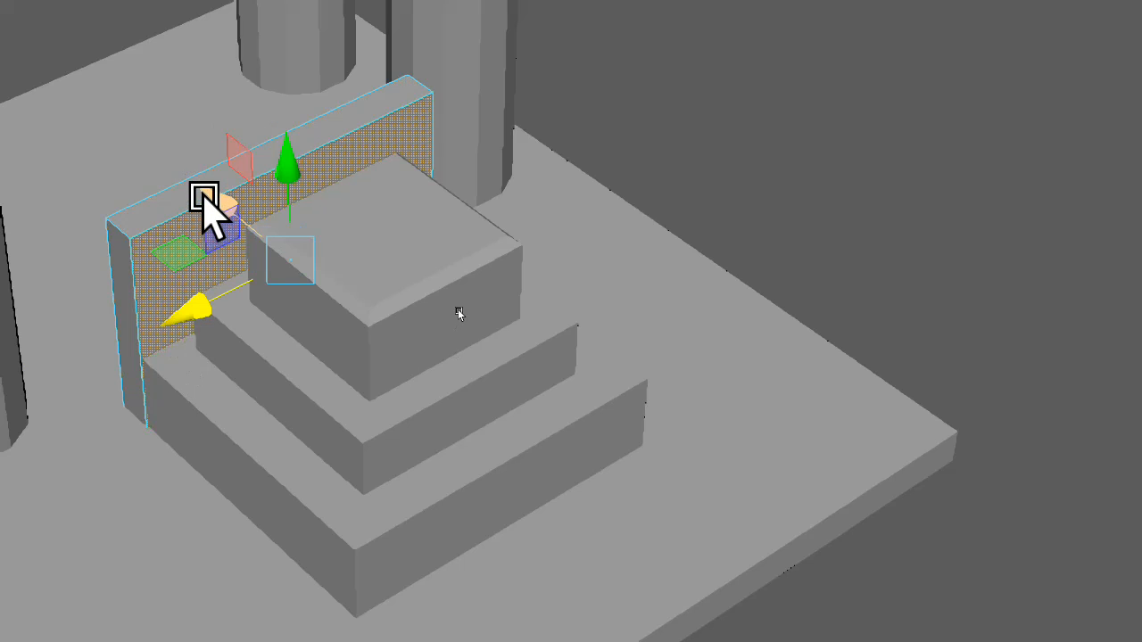
middle_drag(218, 200, 445, 355)
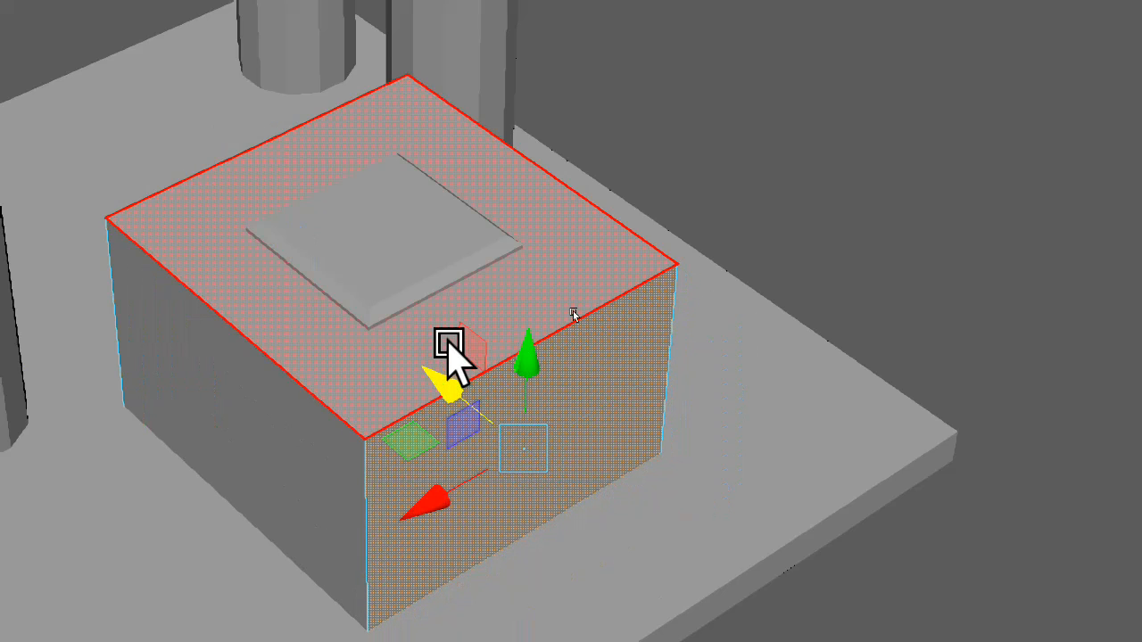
click(838, 100)
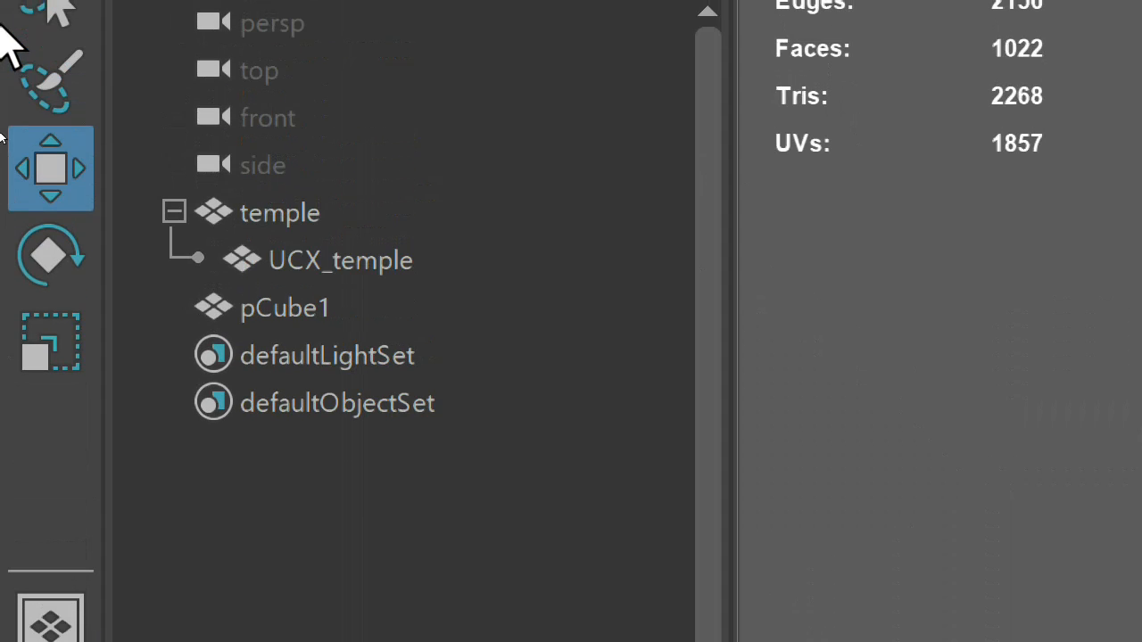
Parent pCube1 under UCX_temple and expand UCX_temple in the outliner
double_click(348, 304)
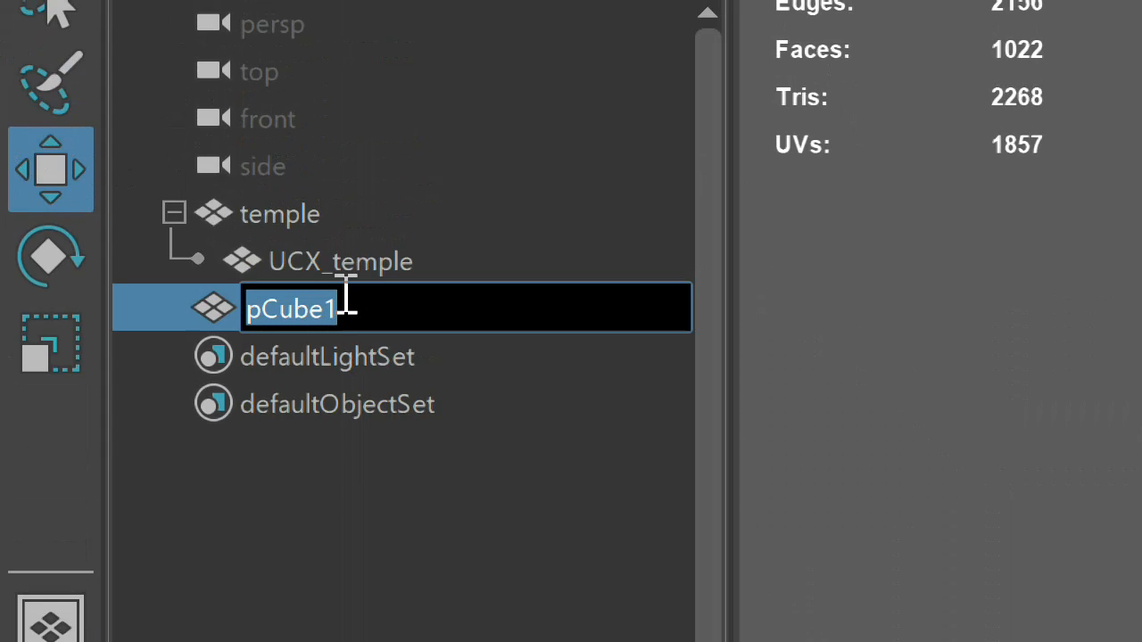
click(311, 458)
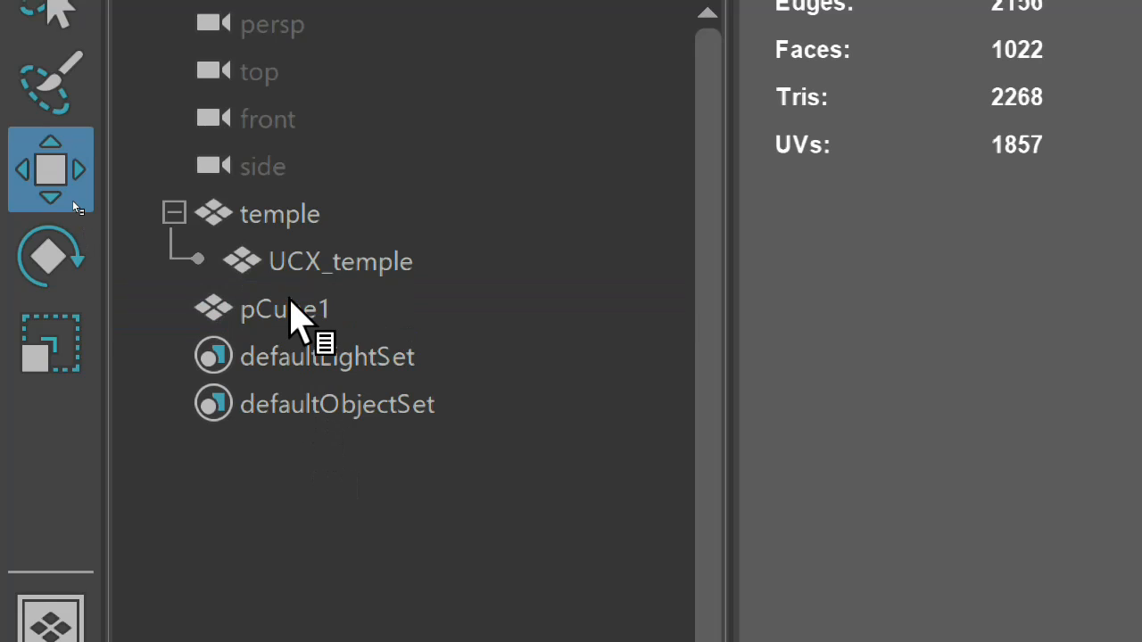
click(292, 303)
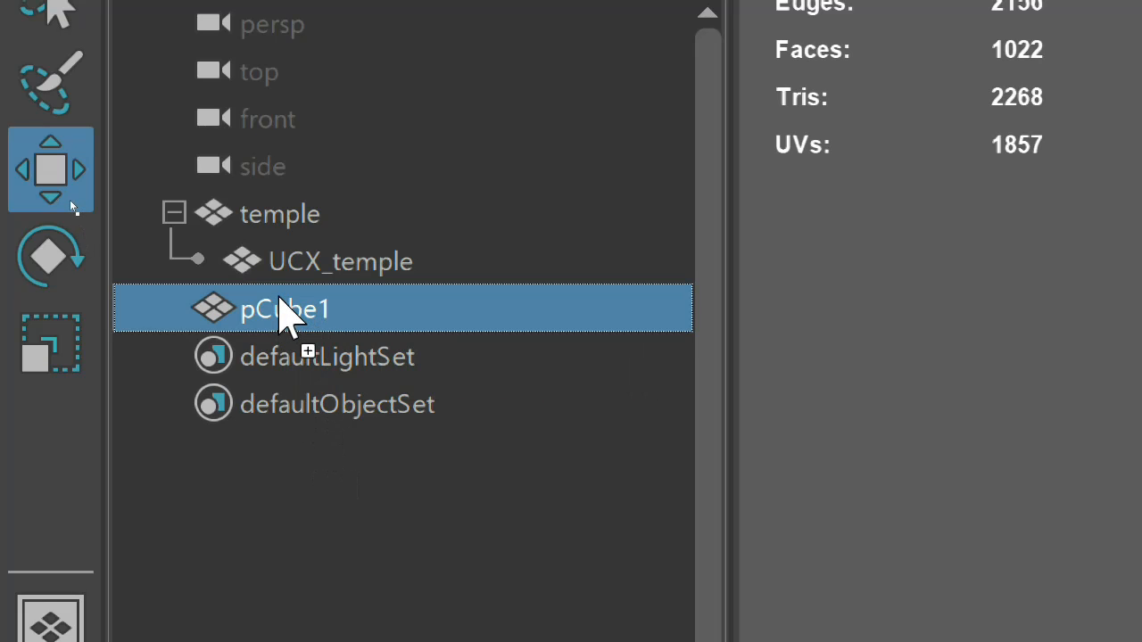
drag(279, 298, 288, 264)
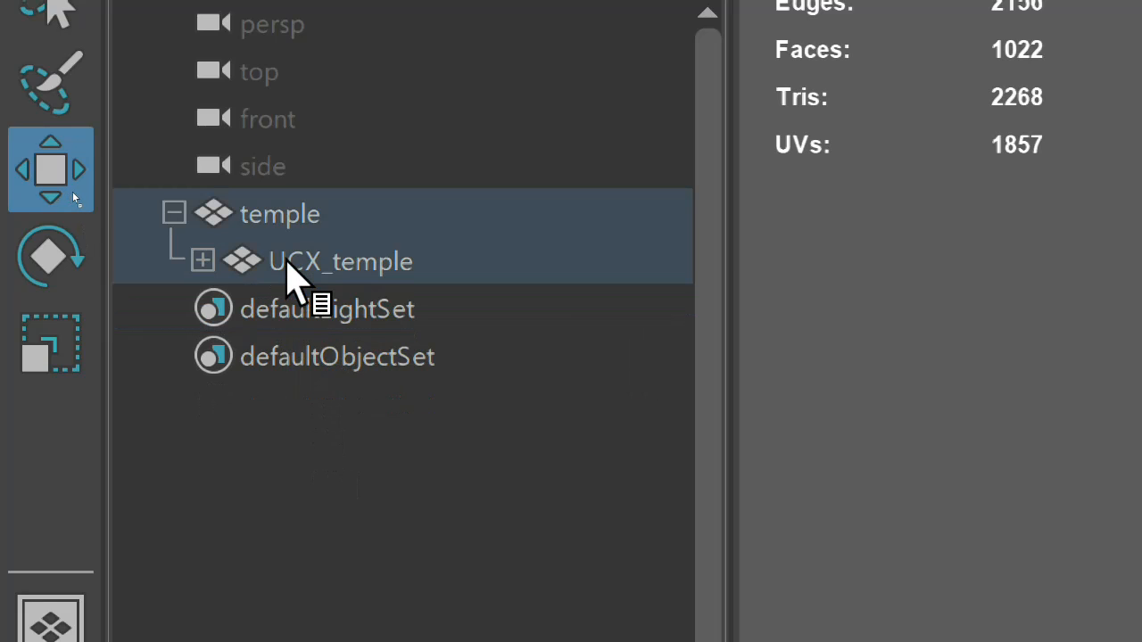
click(196, 257)
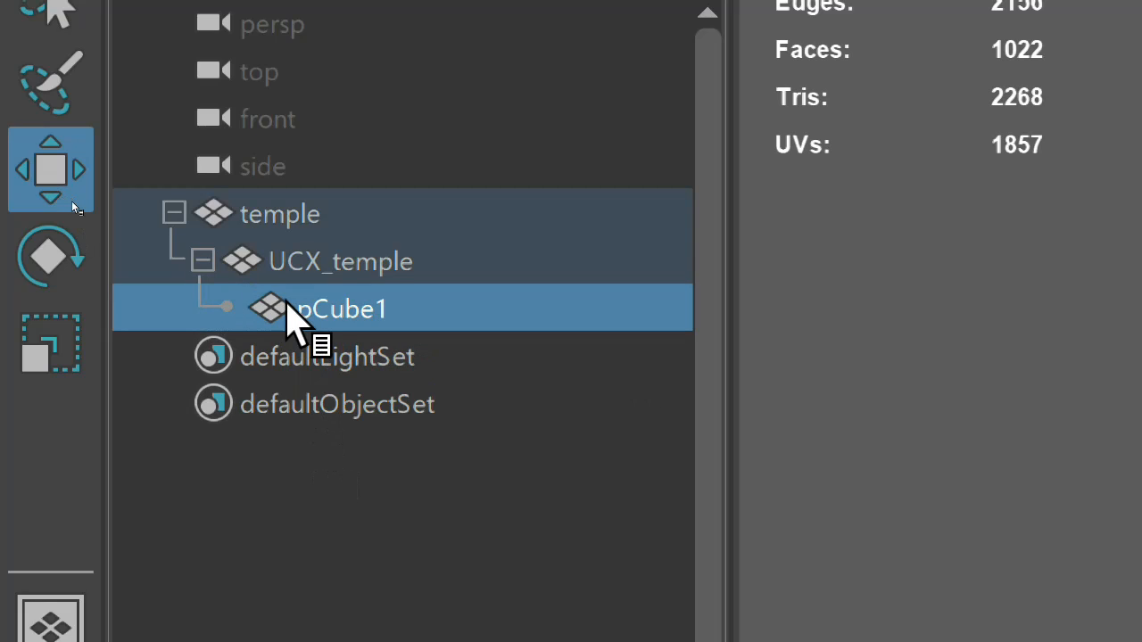
Rename the nested pCube1 to UCX_temple
double_click(287, 303)
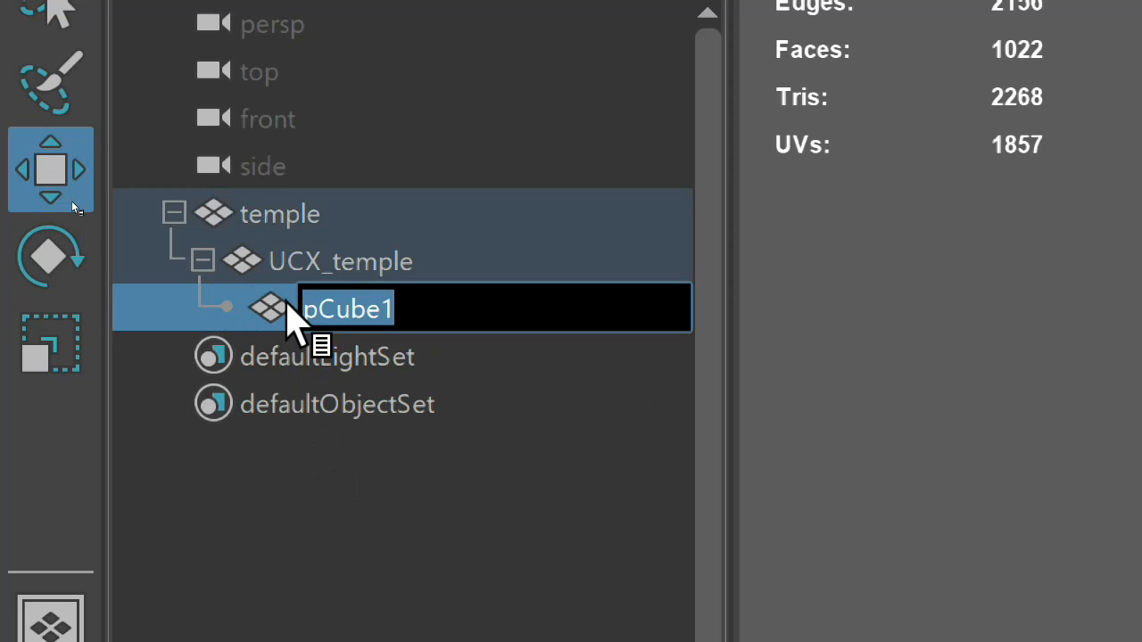
text(UCX_temple)
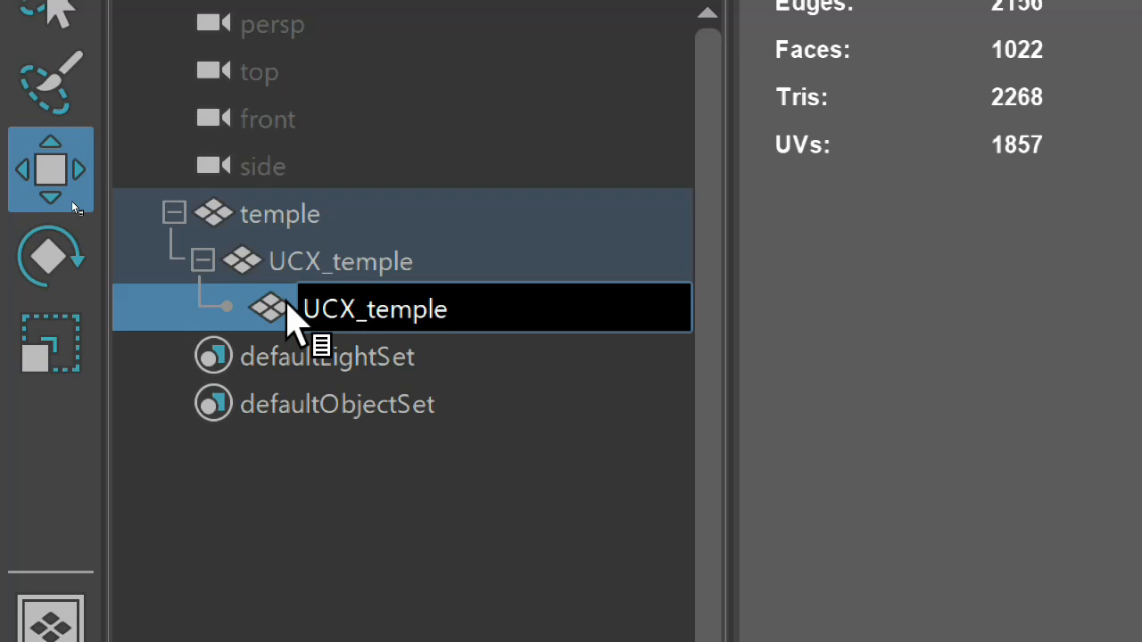
key(Return)
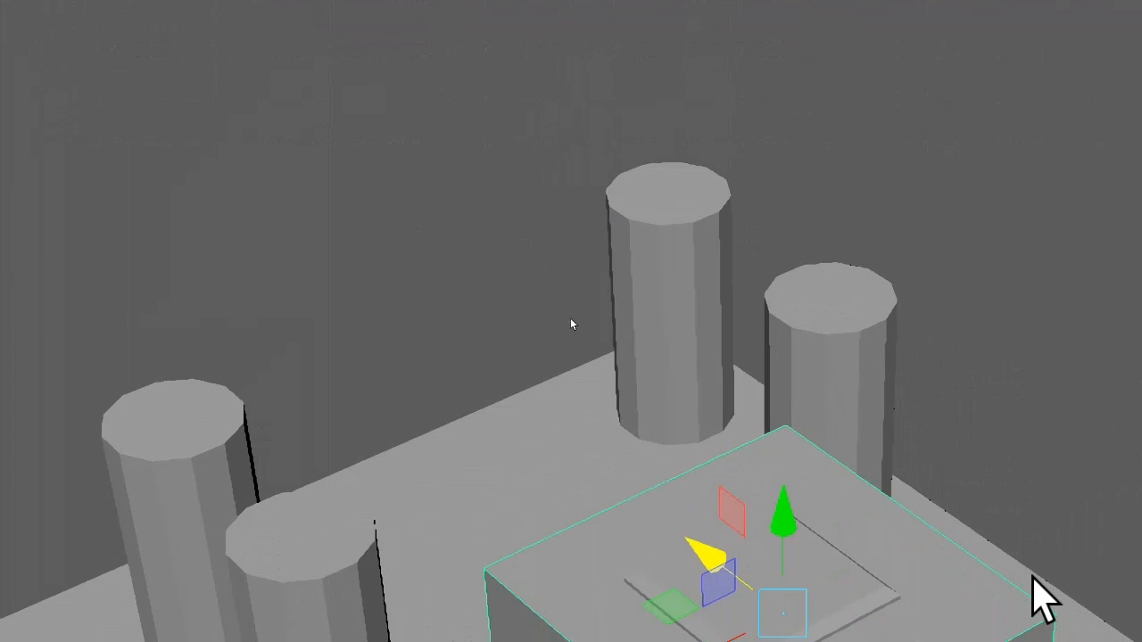
Create a polygon cylinder and move it along X, Y and Z onto the top of the pillar nearest the tier block
click(481, 293)
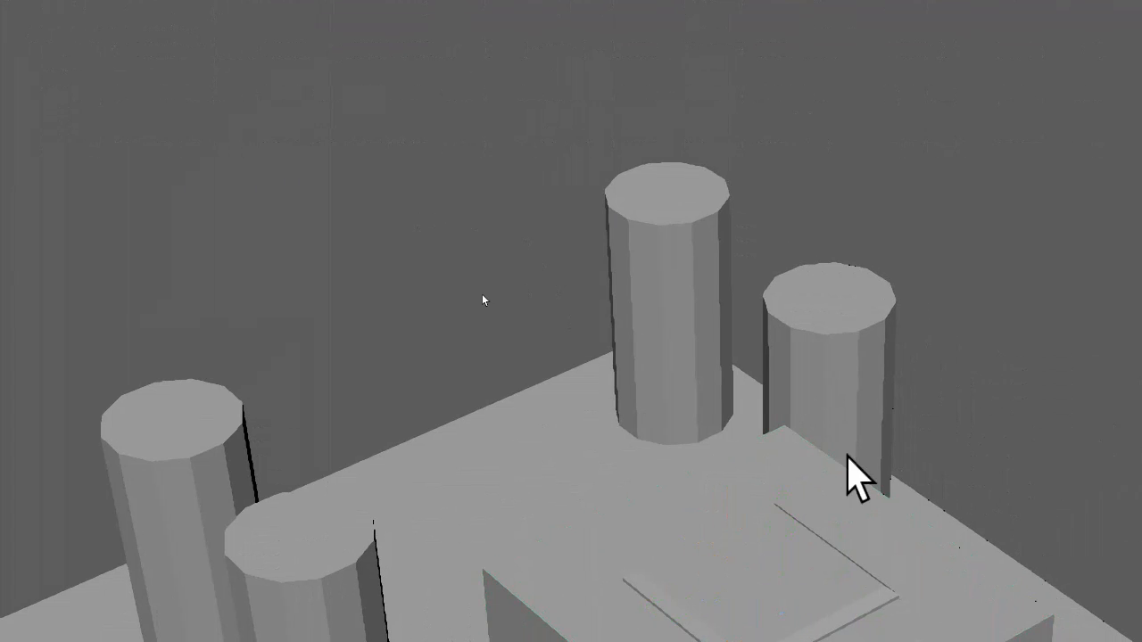
alt+drag(461, 285, 504, 301)
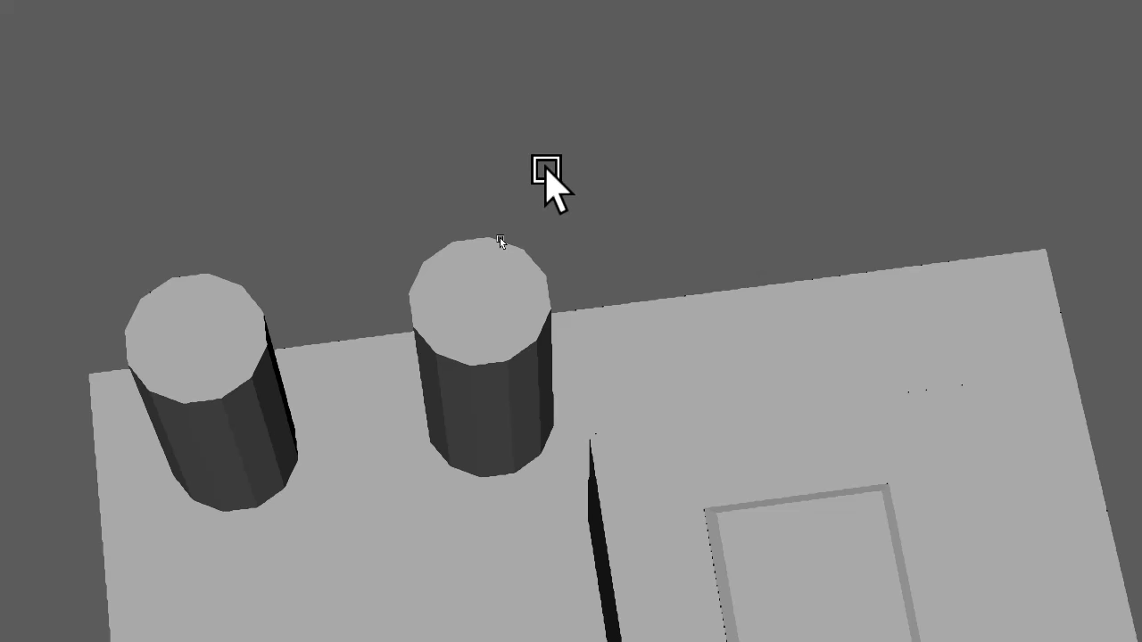
shift+right_click(586, 199)
shift+right_drag(586, 198, 312, 191)
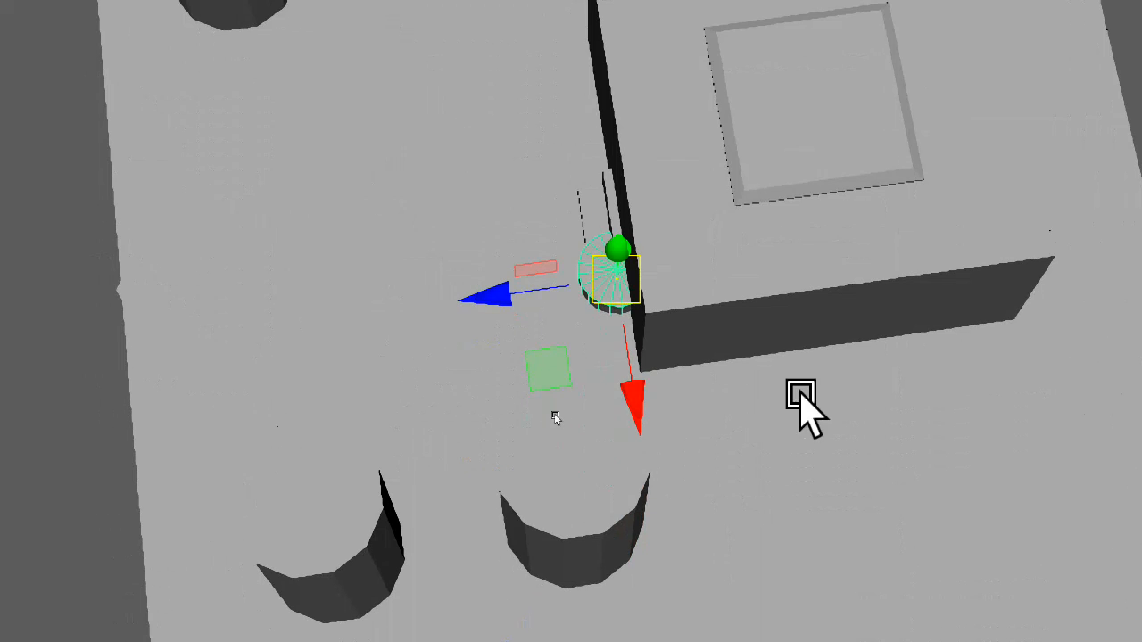
drag(637, 394, 543, 344)
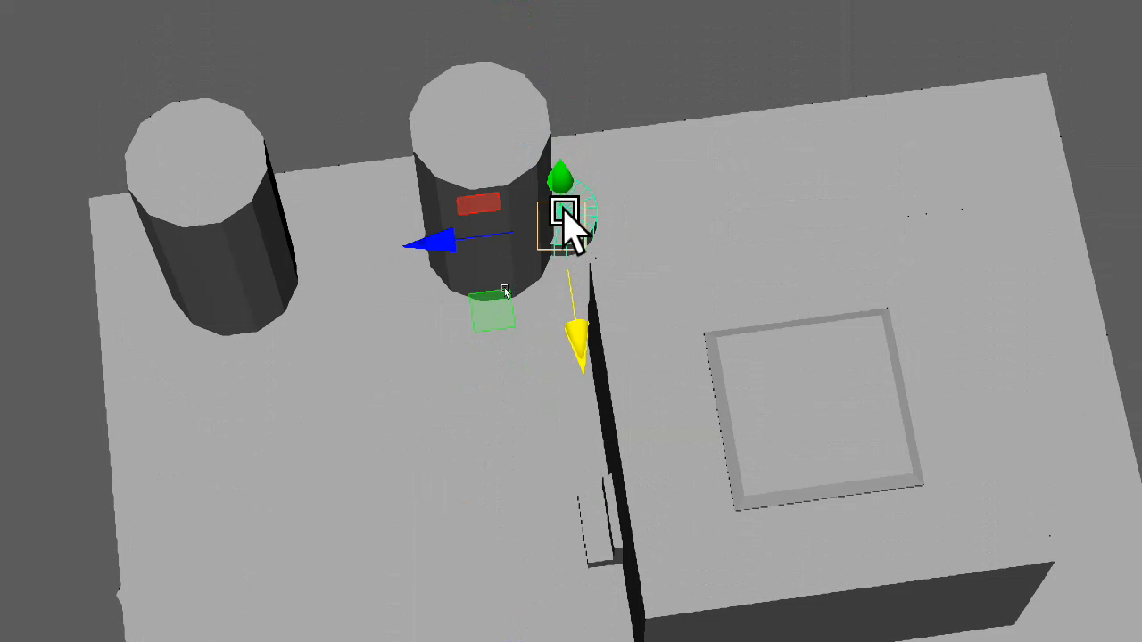
drag(558, 170, 543, 51)
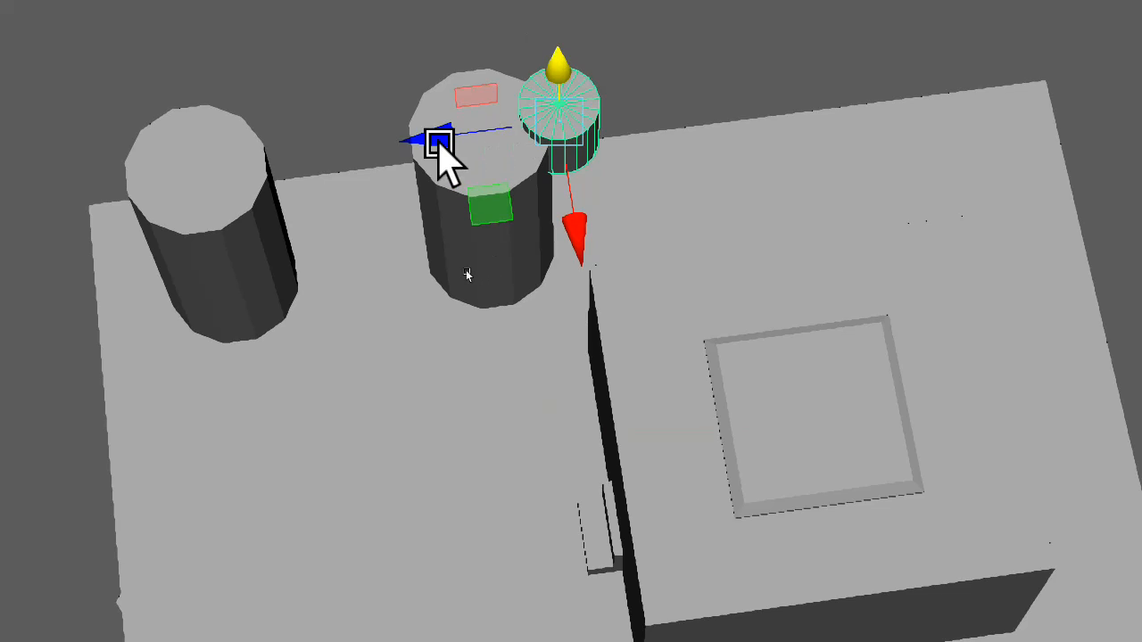
drag(410, 132, 336, 147)
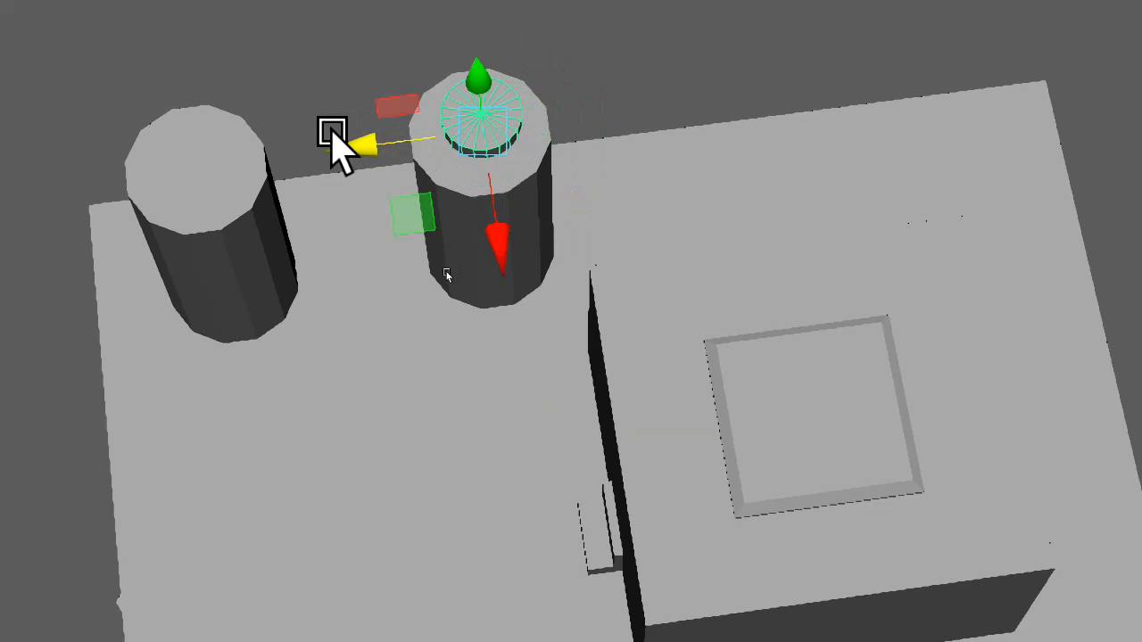
Scale the cylinder in the XZ plane until slightly wider than the pillar, adjusting its position to centre it
key(r)
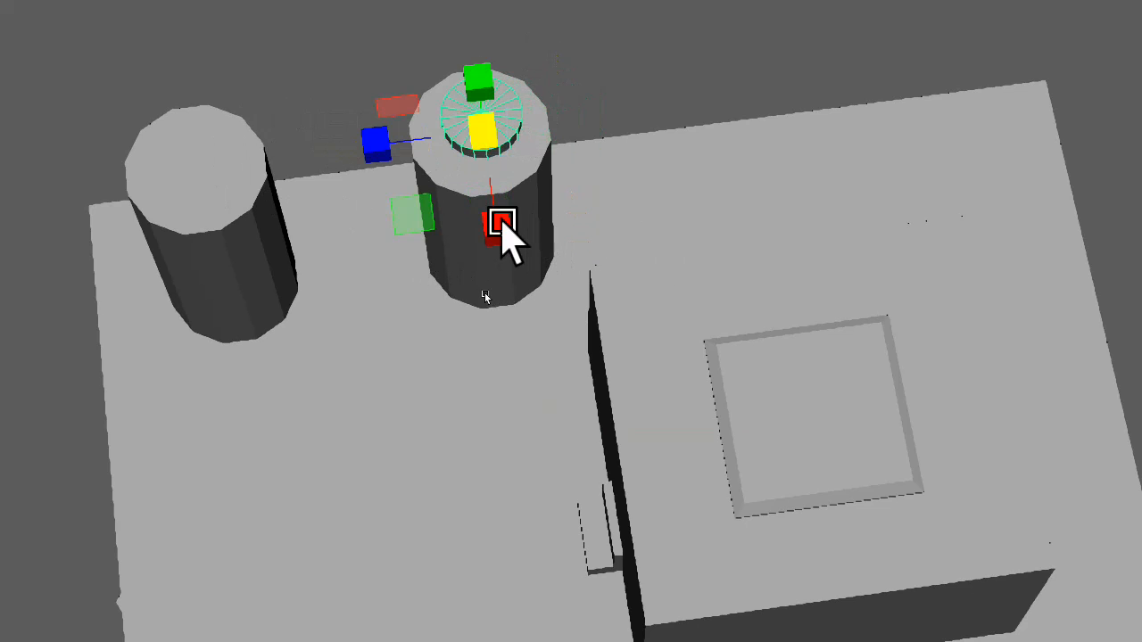
drag(396, 215, 365, 255)
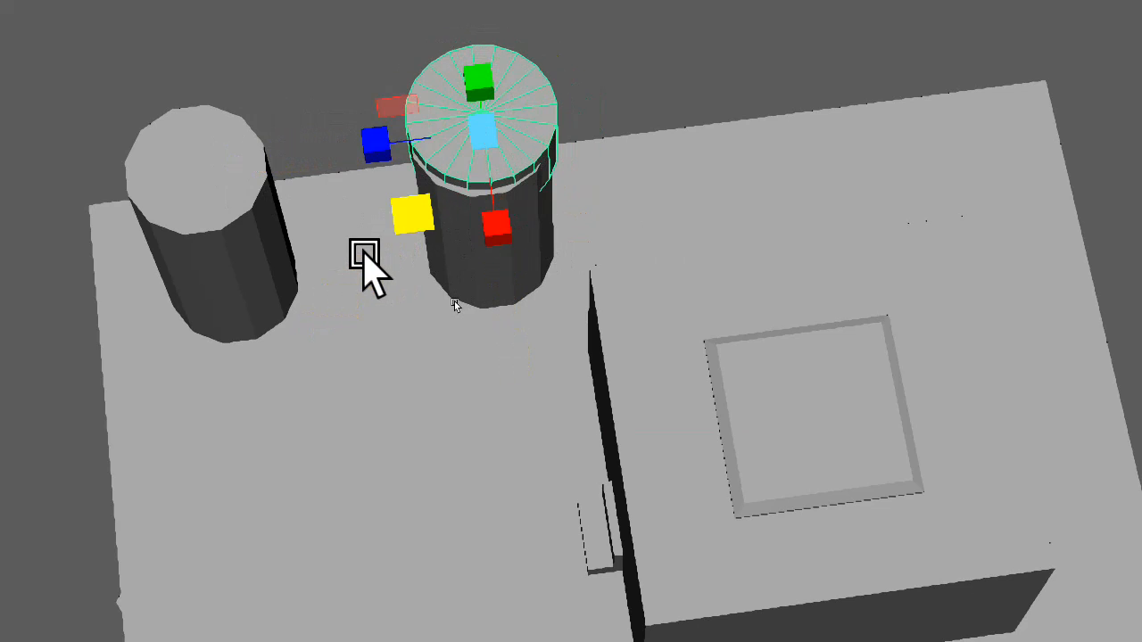
key(w)
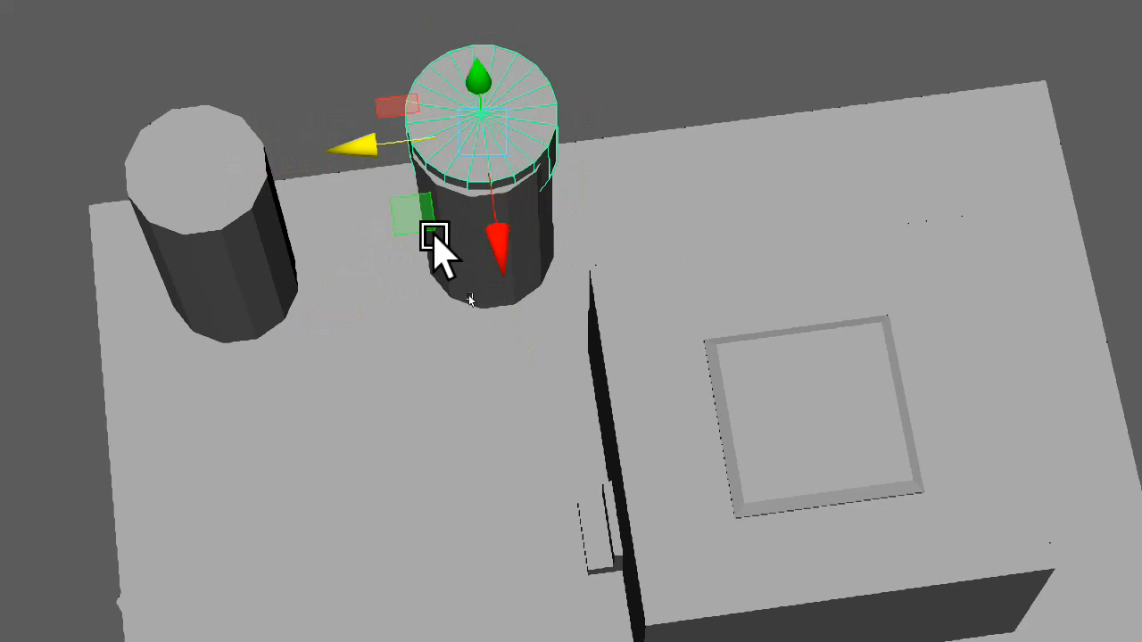
drag(420, 234, 420, 239)
key(e)
key(r)
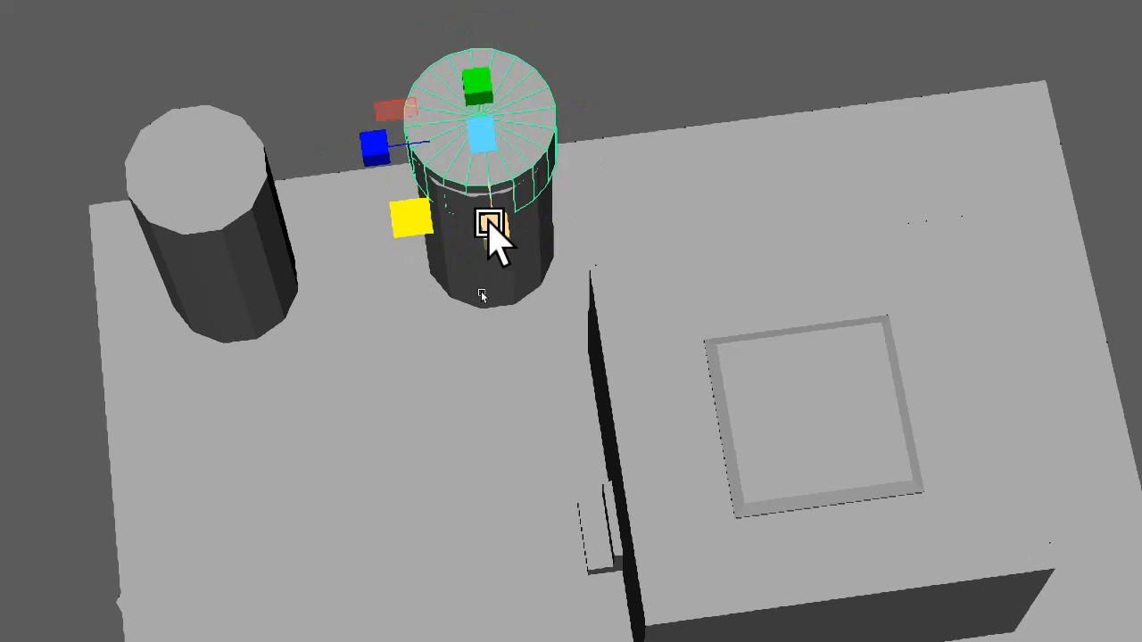
mouse_move(419, 222)
mouse_down()
mouse_move(416, 242)
mouse_move(409, 200)
mouse_move(407, 211)
mouse_up()
Scale the cylinder taller along Y and lower it around the pillar, leaving the pillar's top slightly exposed
key(w)
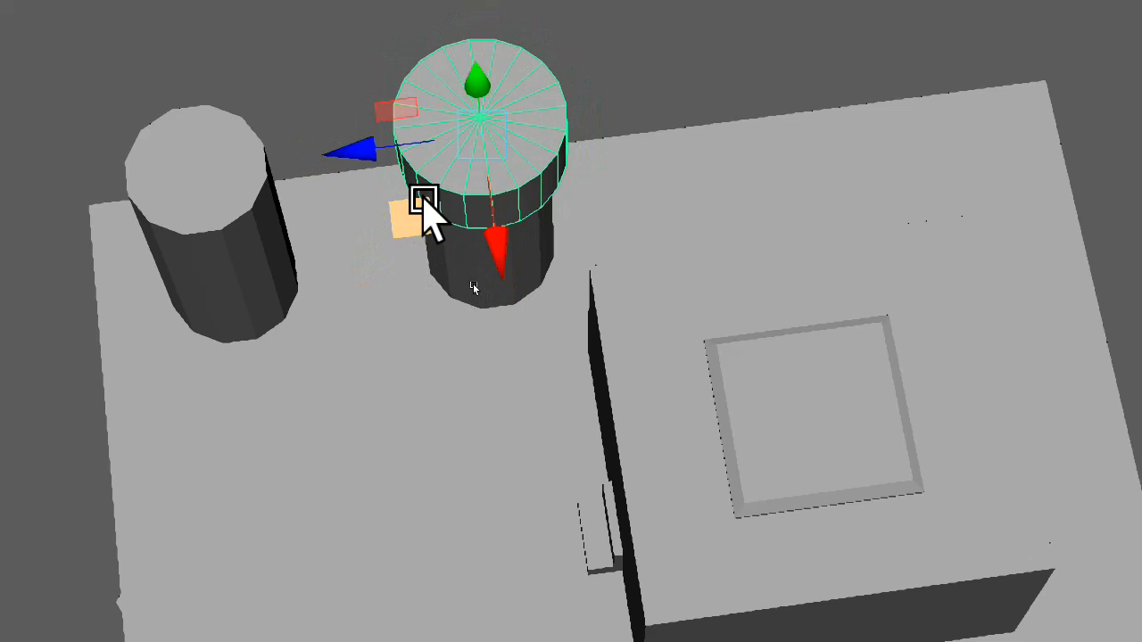
key(r)
key(e)
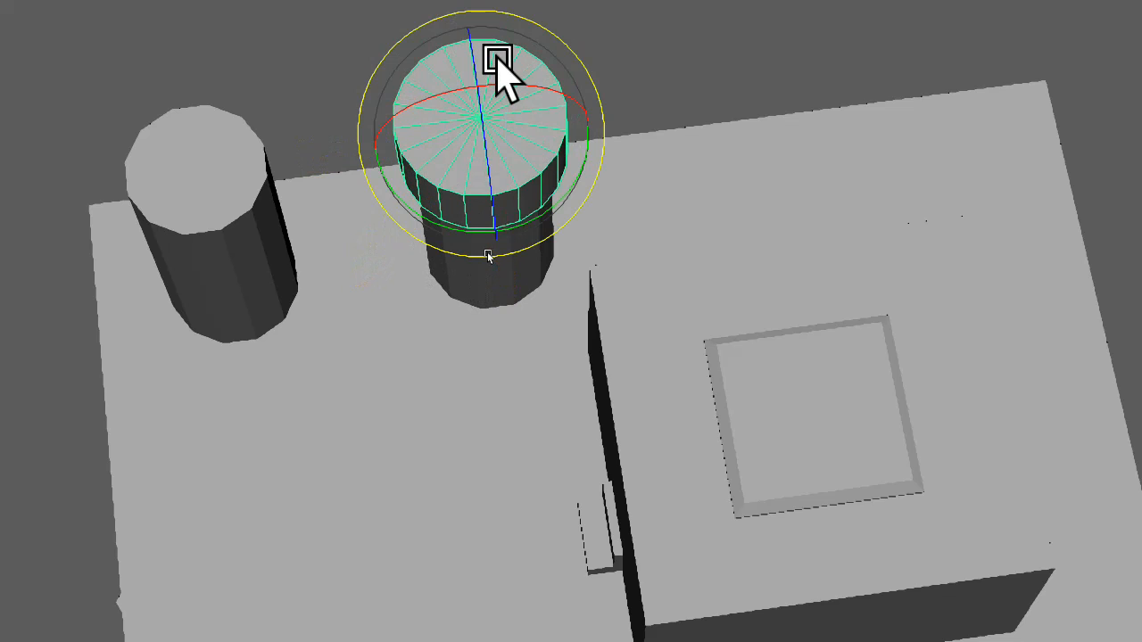
key(r)
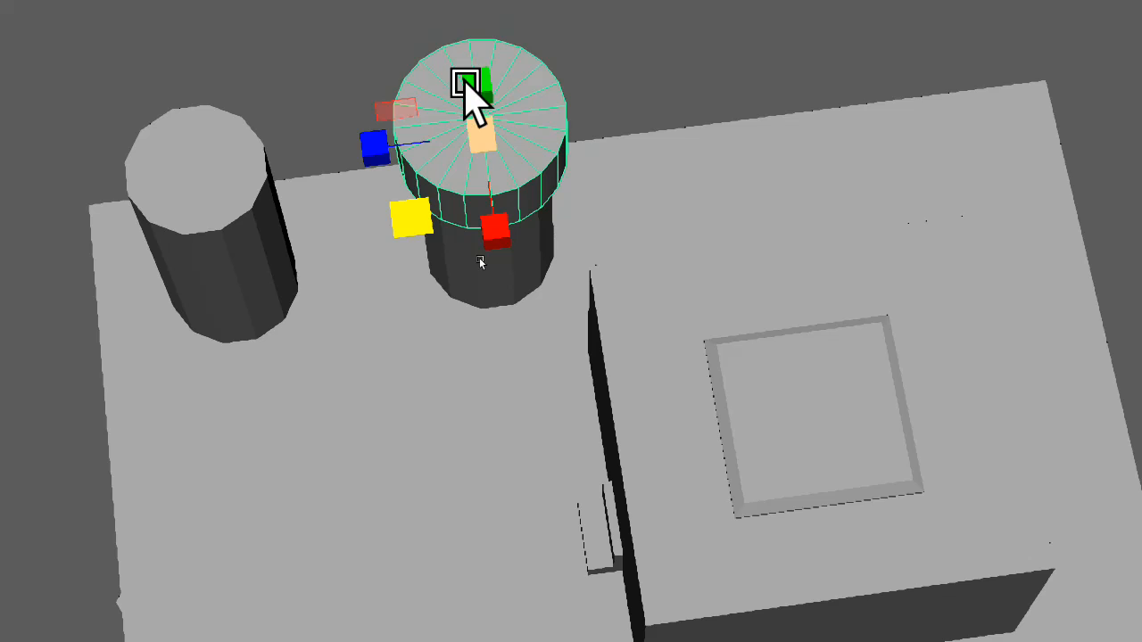
drag(467, 85, 479, 38)
key(w)
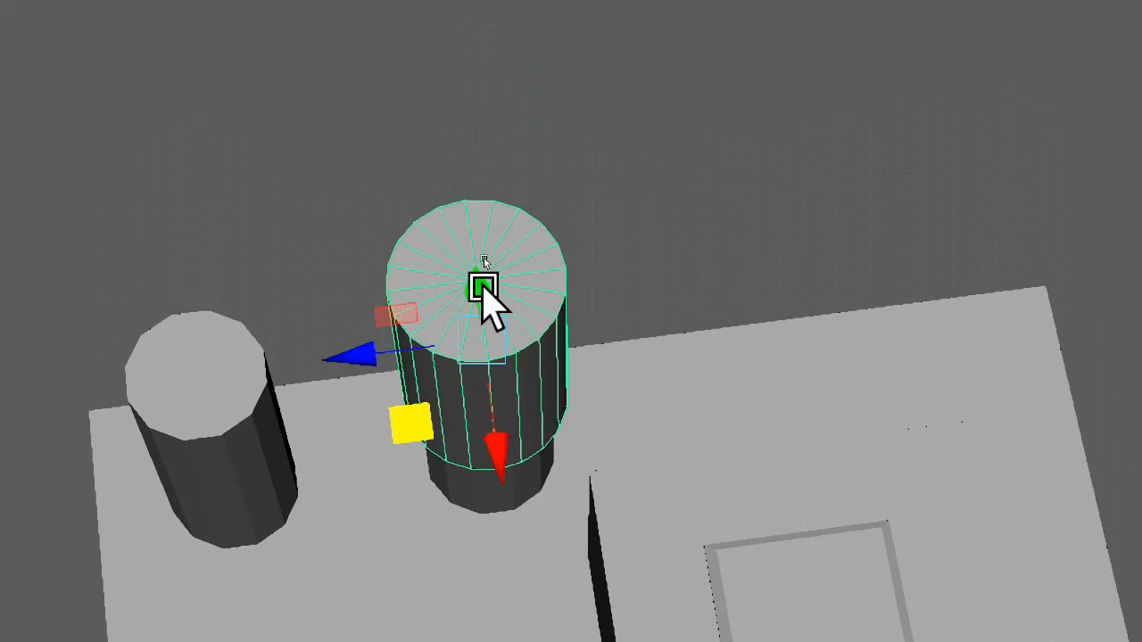
drag(480, 281, 488, 343)
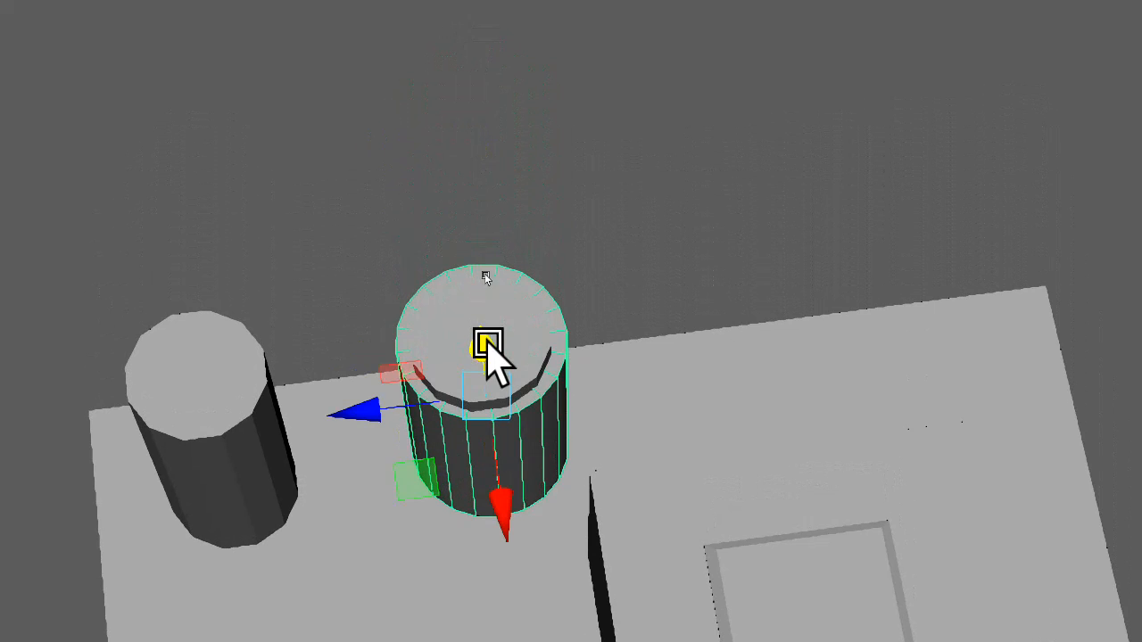
alt+drag(475, 382, 502, 351)
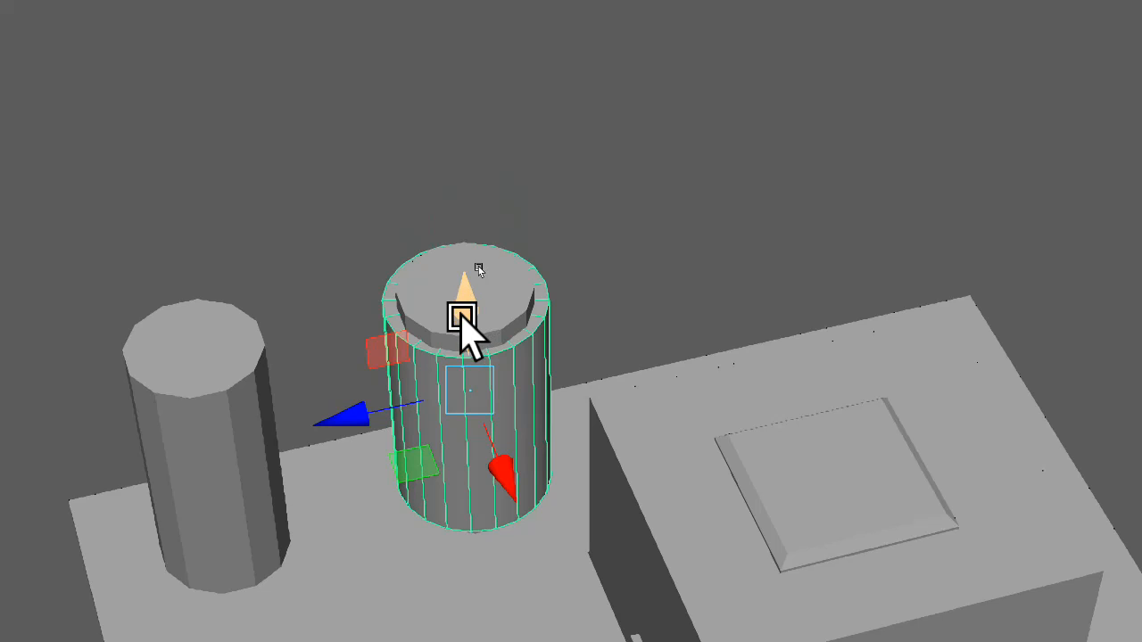
Clone the collision cylinder across the XZ plane onto the neighbouring pillar at the floor's corner
key(e)
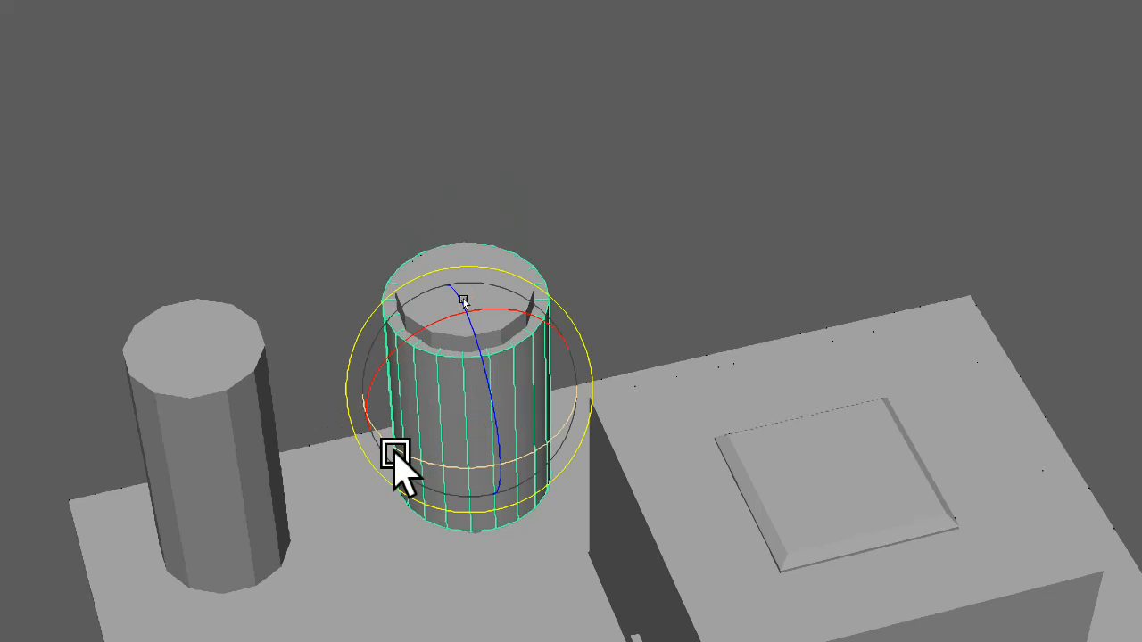
key(w)
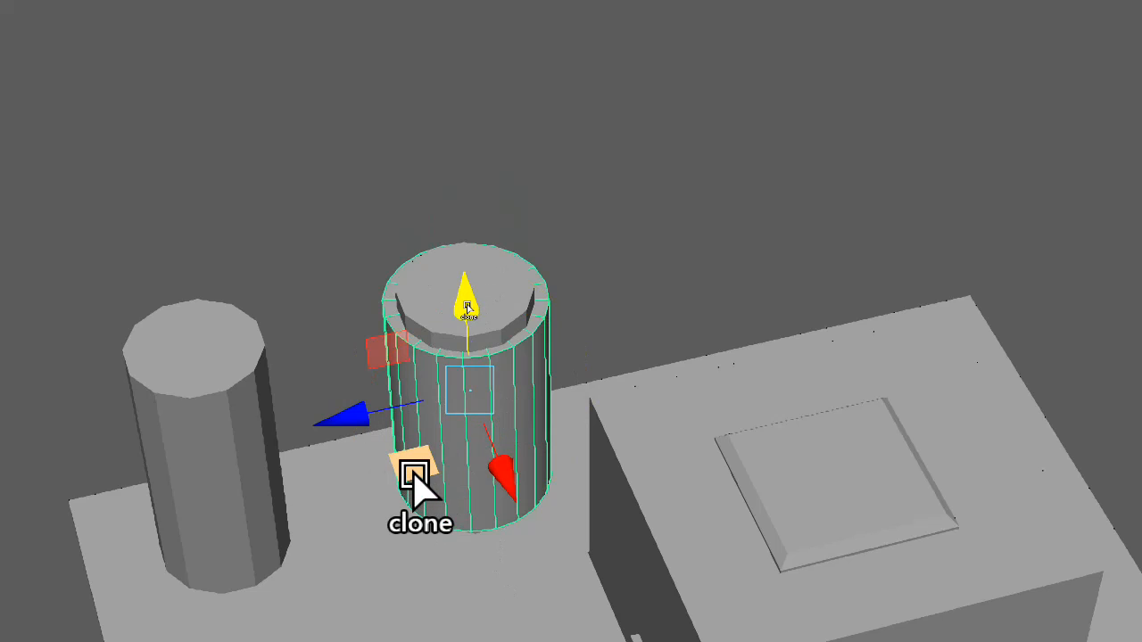
mouse_move(414, 468)
mouse_down()
mouse_move(239, 513)
mouse_move(143, 512)
mouse_move(154, 535)
mouse_move(152, 520)
mouse_up()
alt+middle_drag(229, 602, 229, 584)
alt+drag(230, 585, 400, 503)
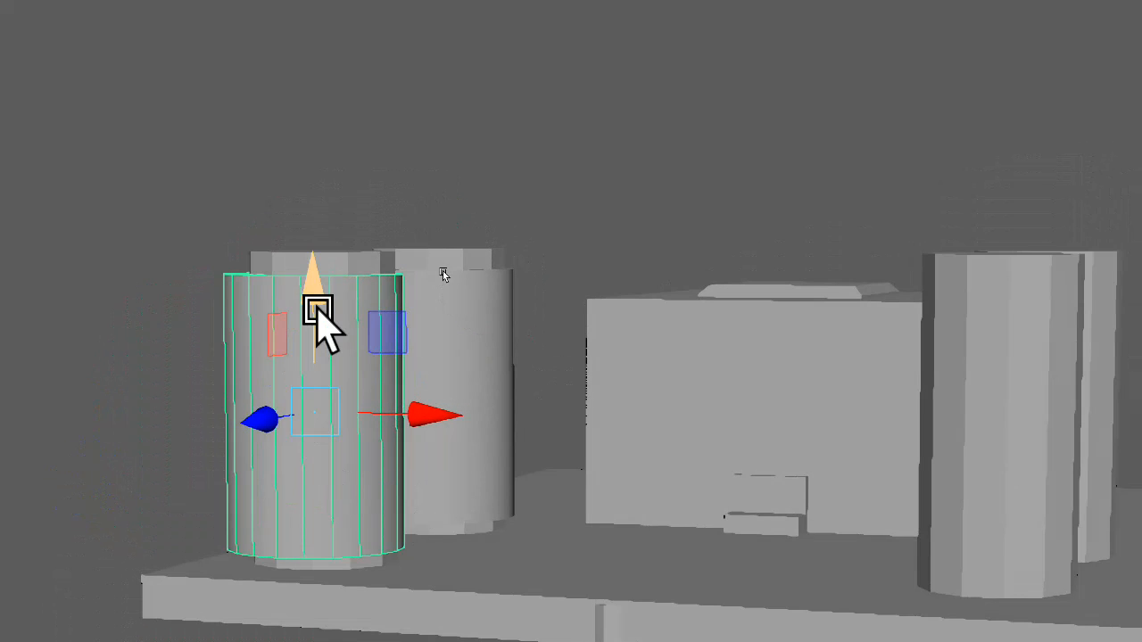
scroll(942, 588, down, 6)
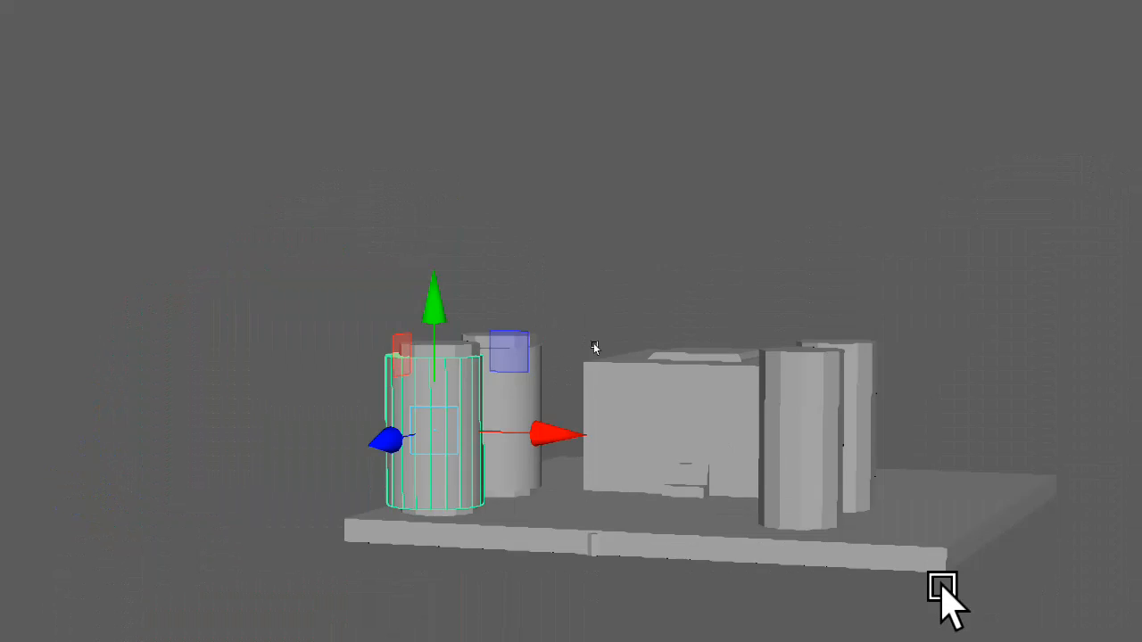
alt+drag(898, 545, 803, 565)
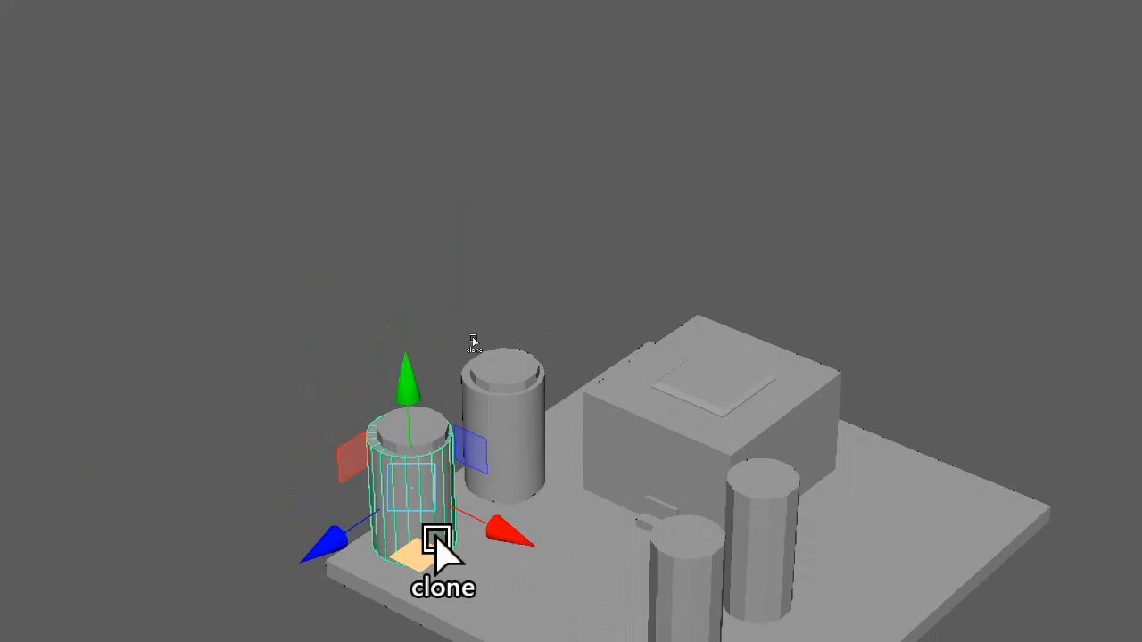
Clone the collision cylinder across the XZ plane onto the third pillar, near the floor's opposite front corner, and fine-tune its centring
mouse_move(431, 541)
shift+mouse_down()
mouse_move(557, 587)
mouse_move(623, 590)
mouse_move(680, 566)
mouse_move(693, 545)
mouse_move(696, 593)
mouse_move(705, 562)
mouse_move(685, 573)
mouse_move(709, 565)
shift+mouse_up()
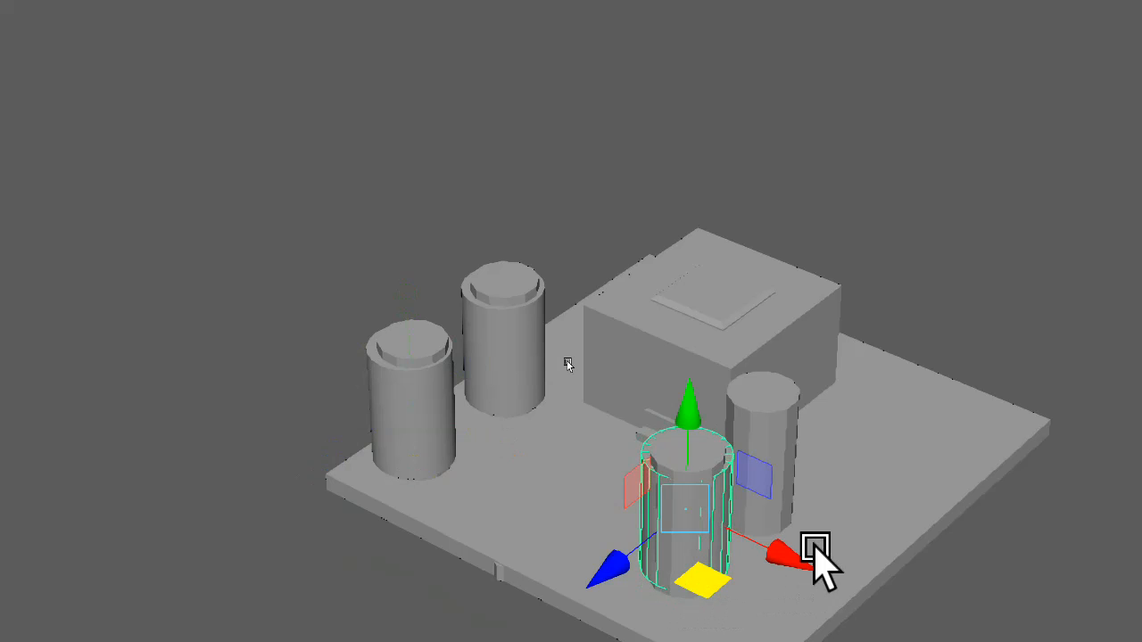
key(f)
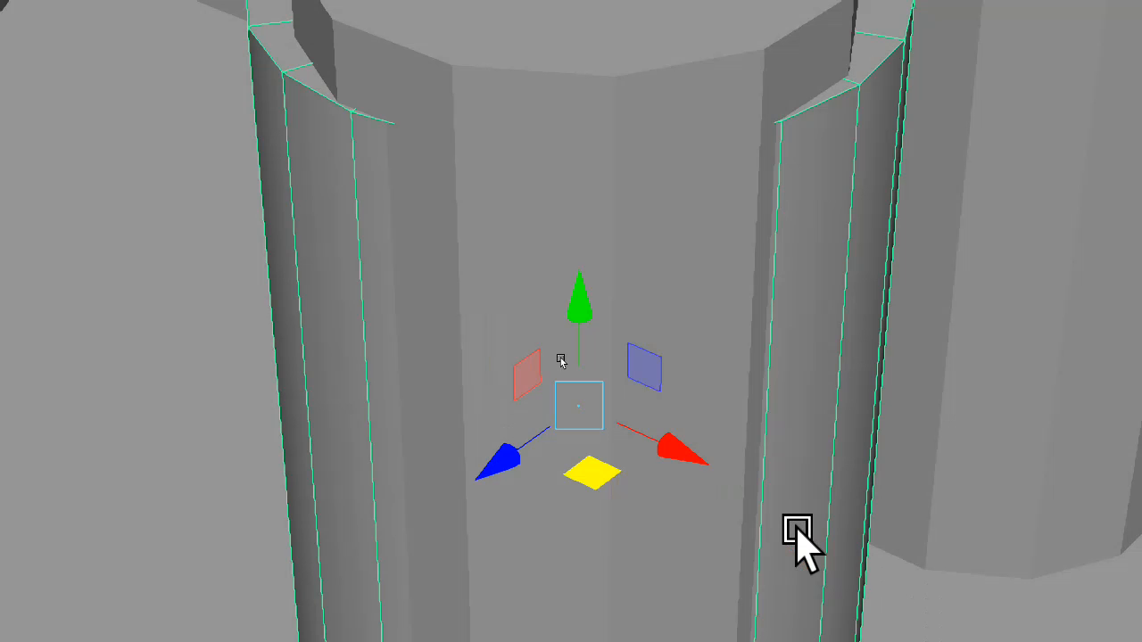
scroll(767, 545, down, 4)
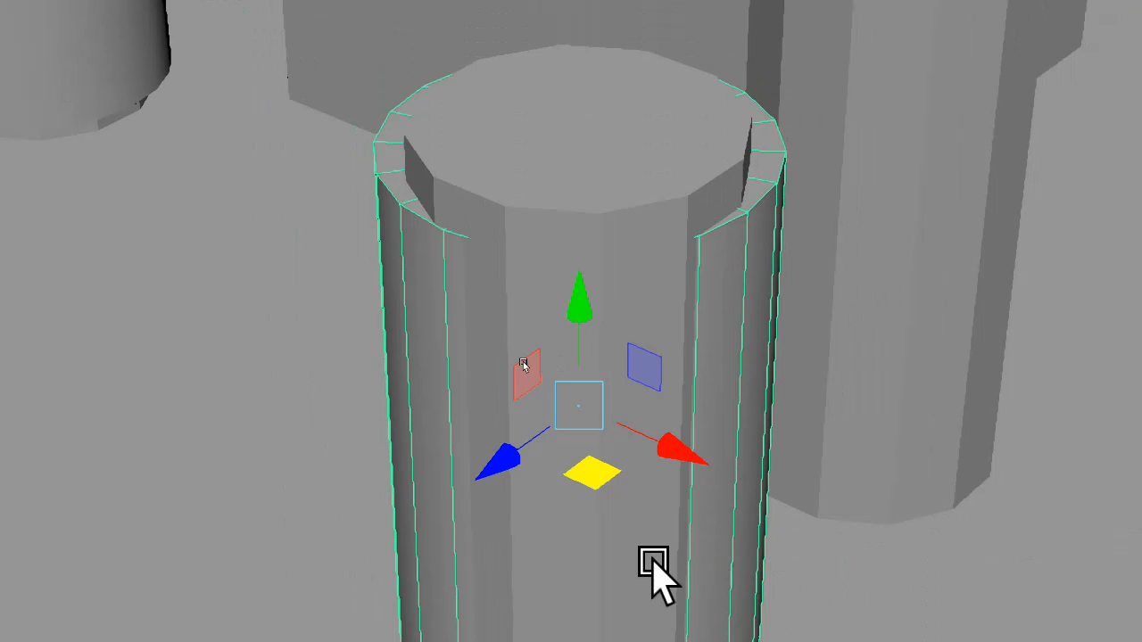
scroll(568, 491, down, 3)
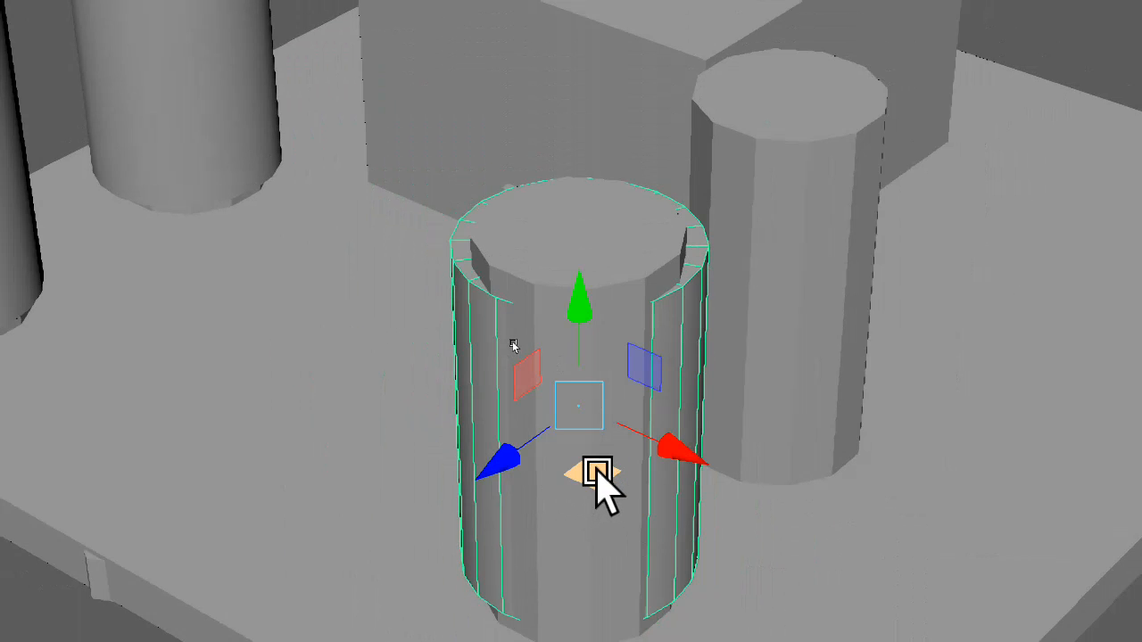
mouse_move(593, 482)
mouse_down()
mouse_move(585, 503)
mouse_move(581, 483)
mouse_move(593, 490)
mouse_up()
Clone the third collision cylinder along Z onto the remaining uncovered pillar beside the tier block
alt+drag(632, 526, 401, 519)
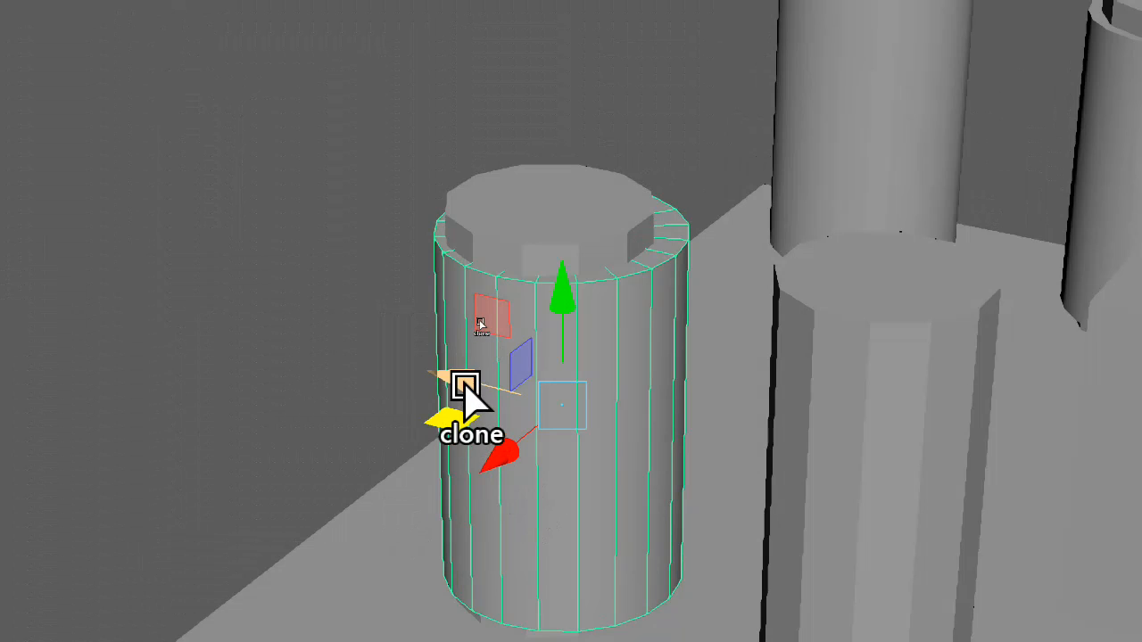
mouse_move(464, 385)
mouse_down()
mouse_move(739, 464)
mouse_move(819, 472)
mouse_move(759, 466)
mouse_up()
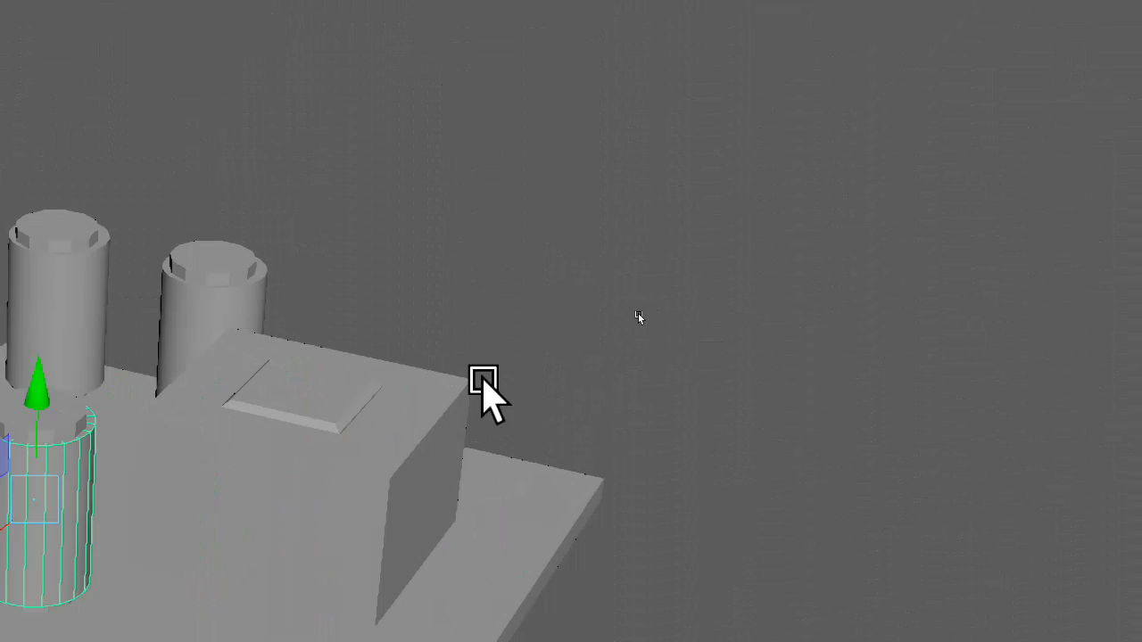
alt+drag(423, 417, 640, 417)
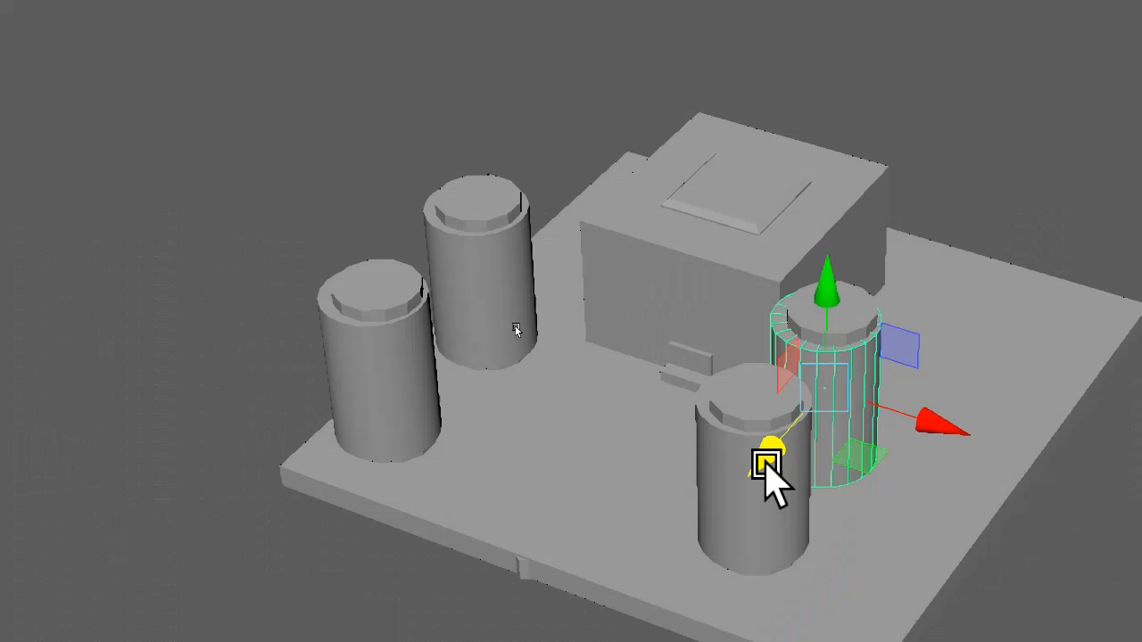
alt+drag(765, 463, 792, 469)
Move the tier collision block's front face slightly outward along Z towards the small step in front, leaving the block deselected
right_drag(620, 321, 604, 411)
right_drag(633, 489, 632, 486)
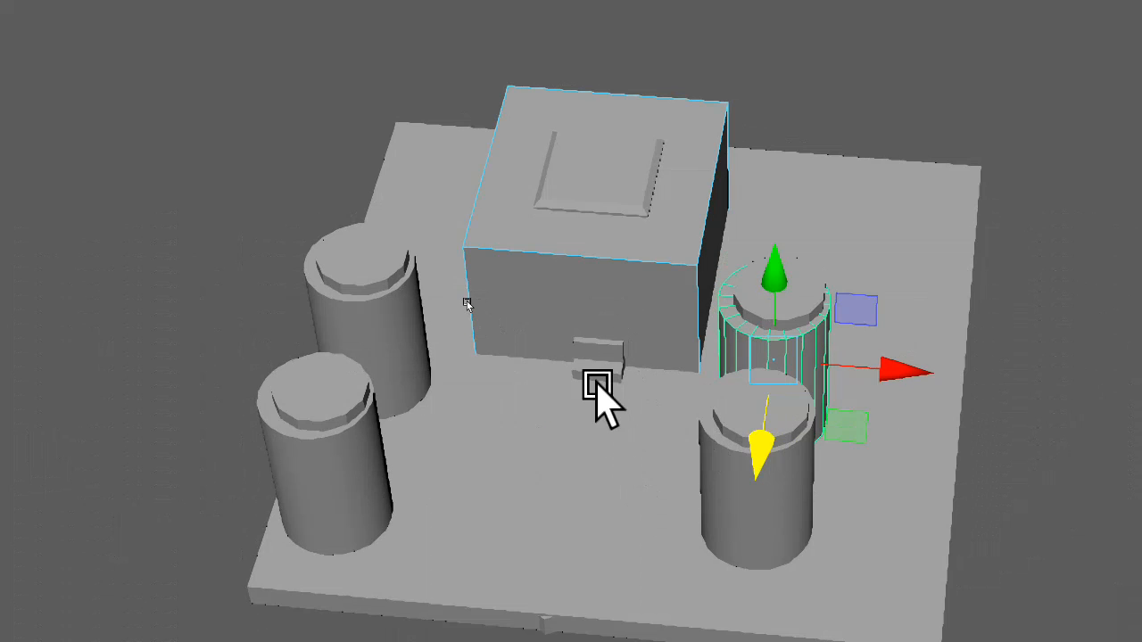
click(561, 323)
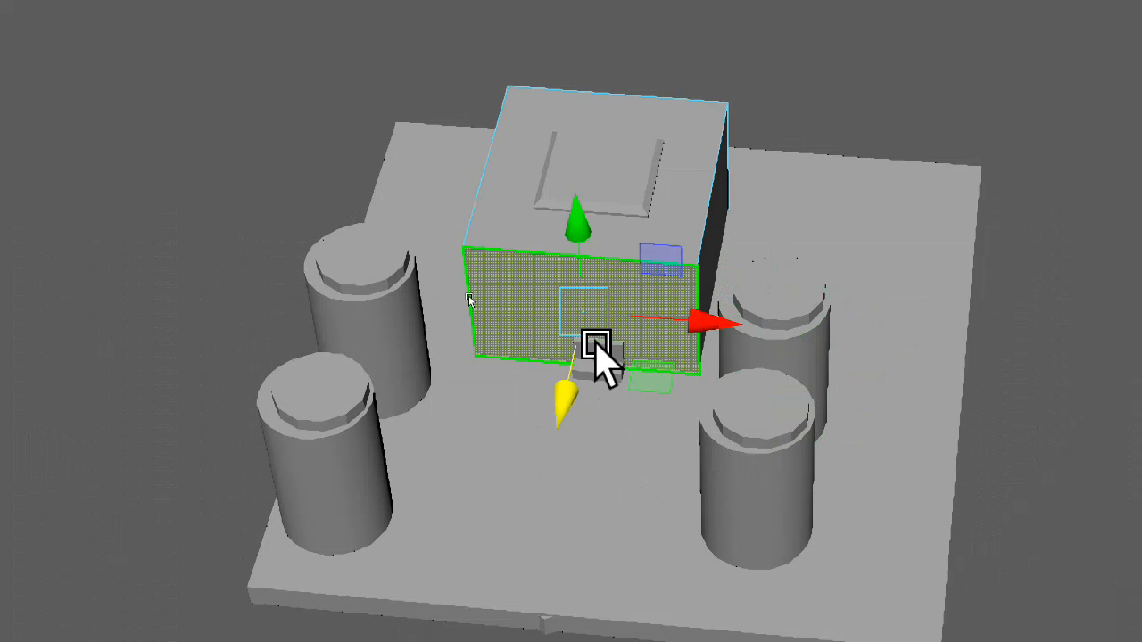
drag(565, 400, 527, 406)
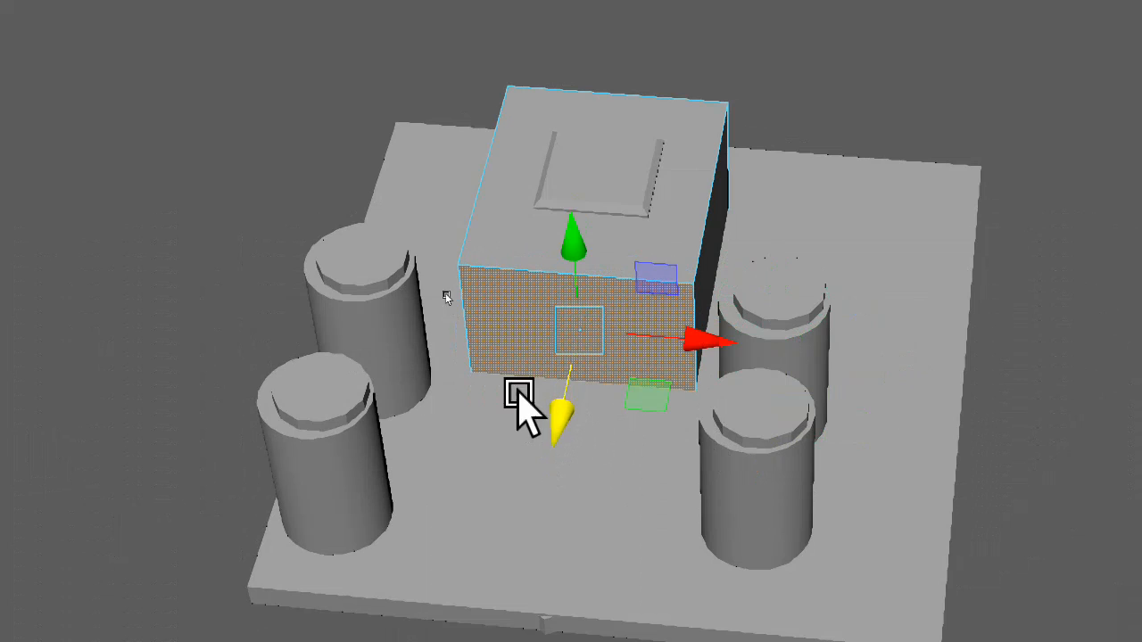
click(381, 249)
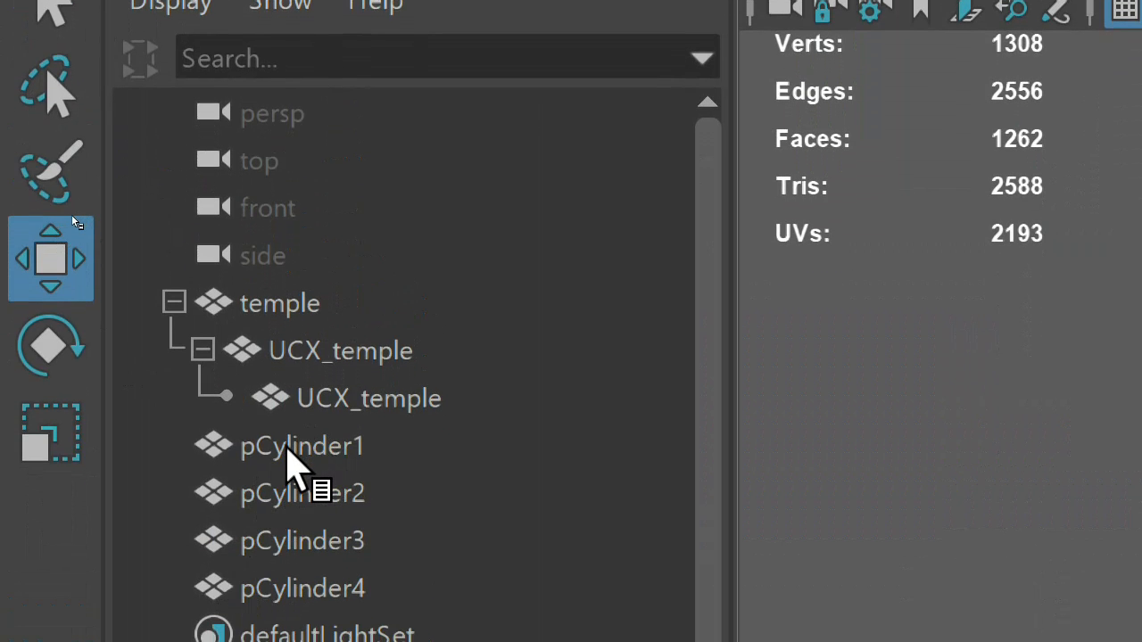
Nest pCylinder1 under the innermost UCX_temple object and expand that branch of the hierarchy
click(287, 448)
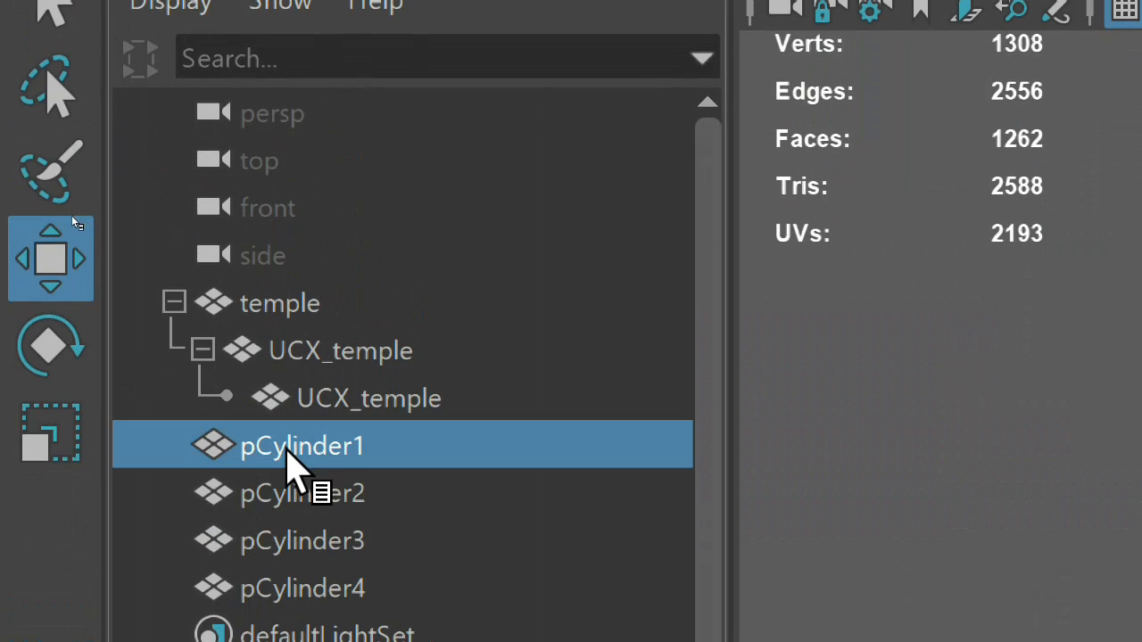
drag(287, 449, 318, 398)
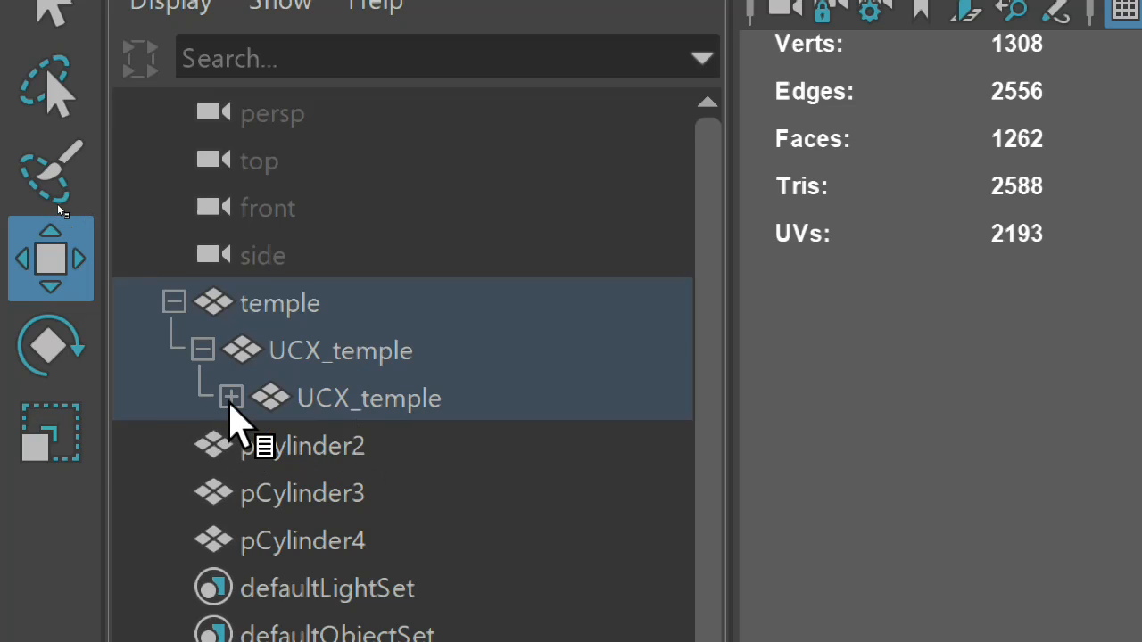
click(231, 398)
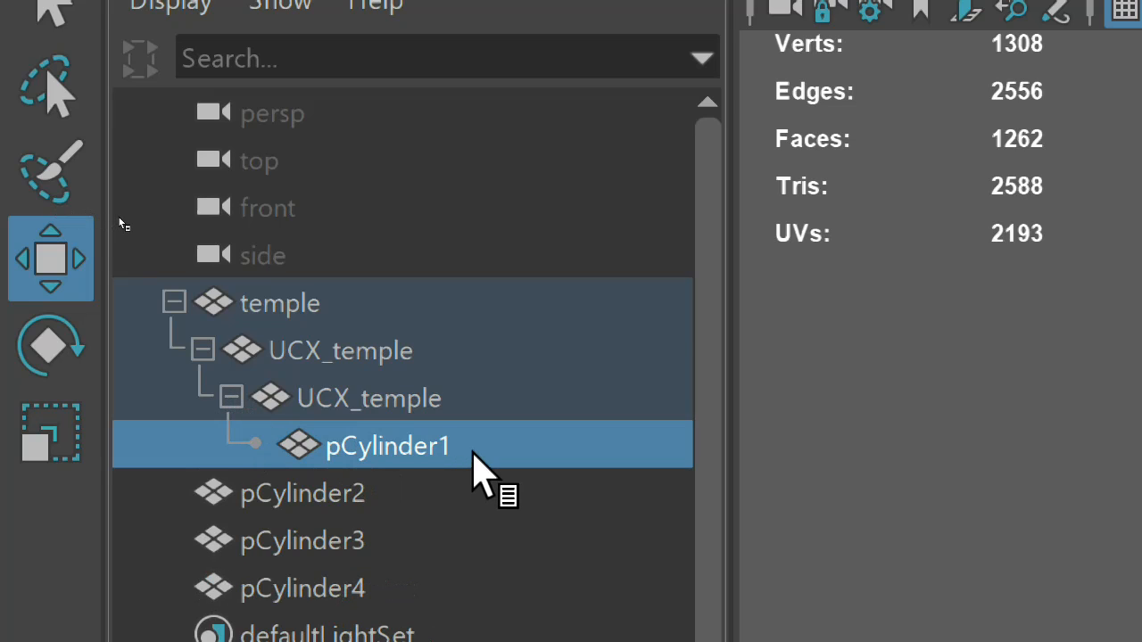
Rename the nested pCylinder1 as UCX_te,ple
double_click(473, 471)
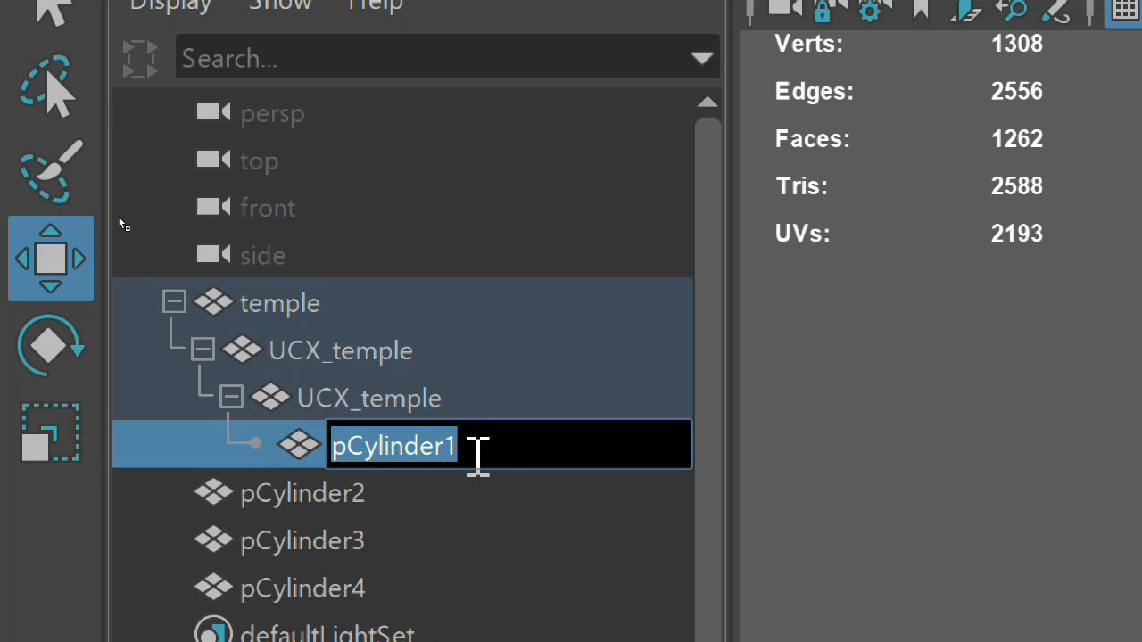
text(U)
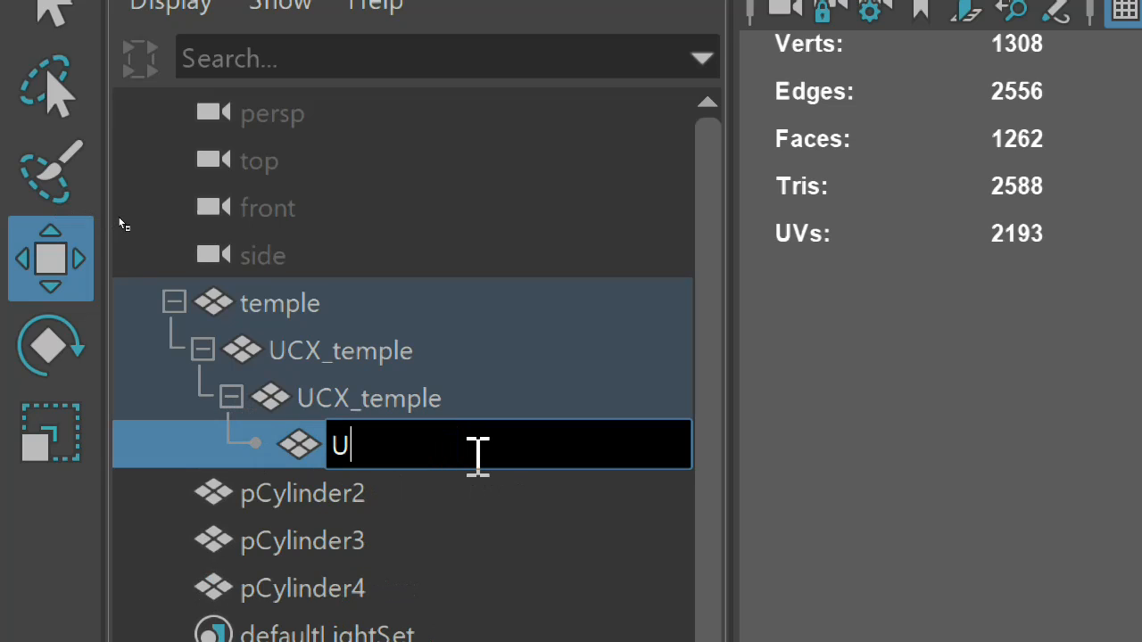
text(V)
key(BackSpace)
text(CX_te,)
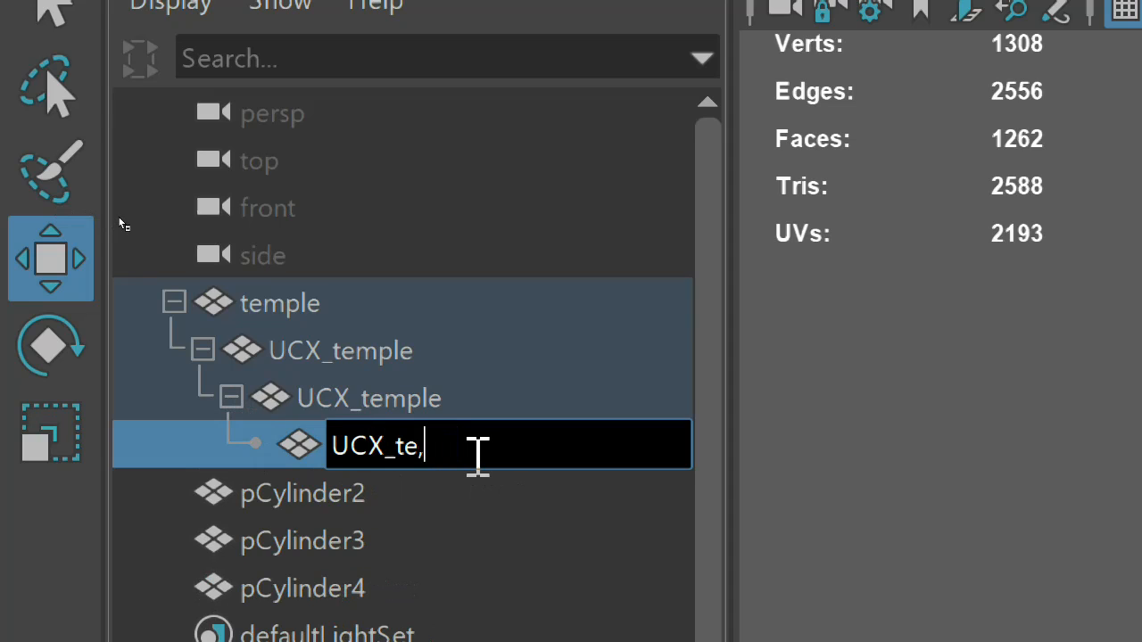
text(ple)
key(Return)
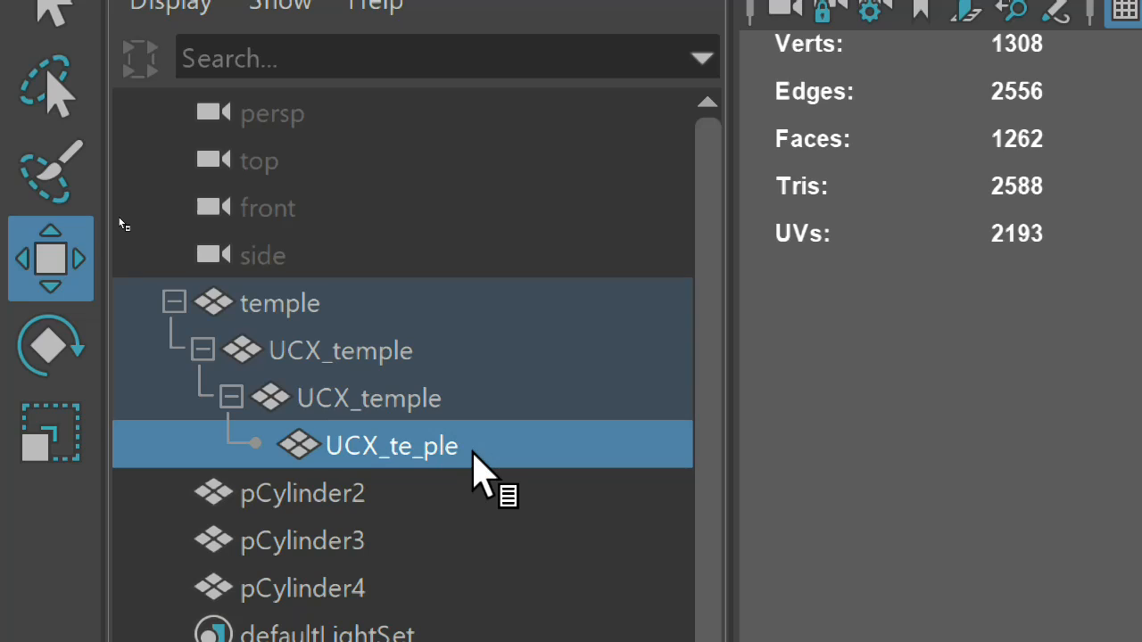
Correct the nested cylinder's misspelled name to UCX_temple and copy the full name
double_click(473, 450)
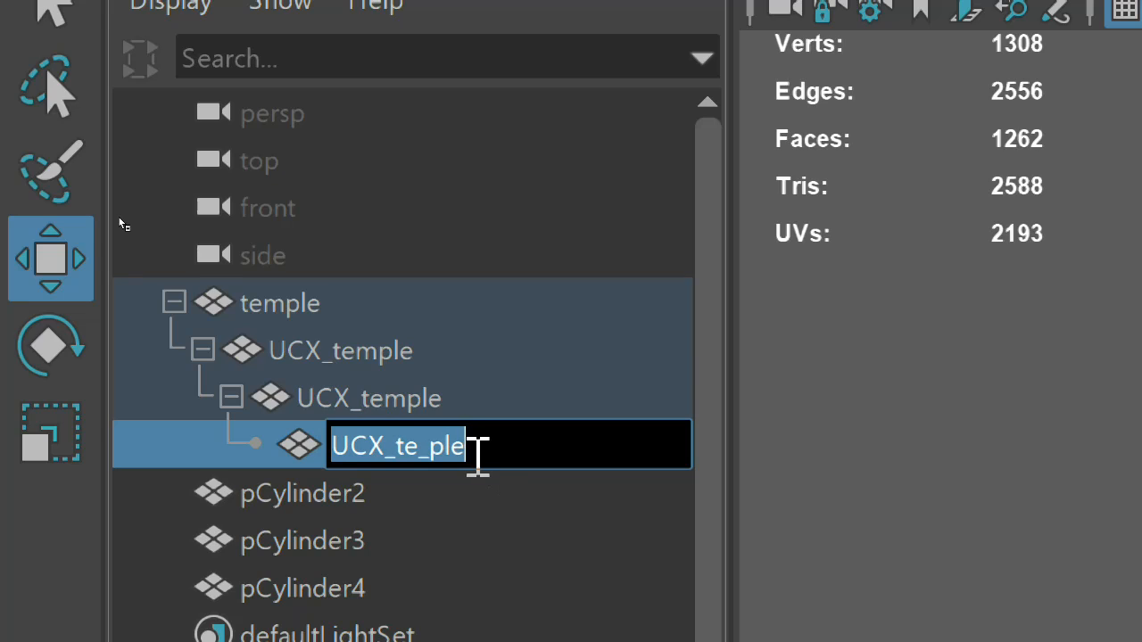
click(478, 457)
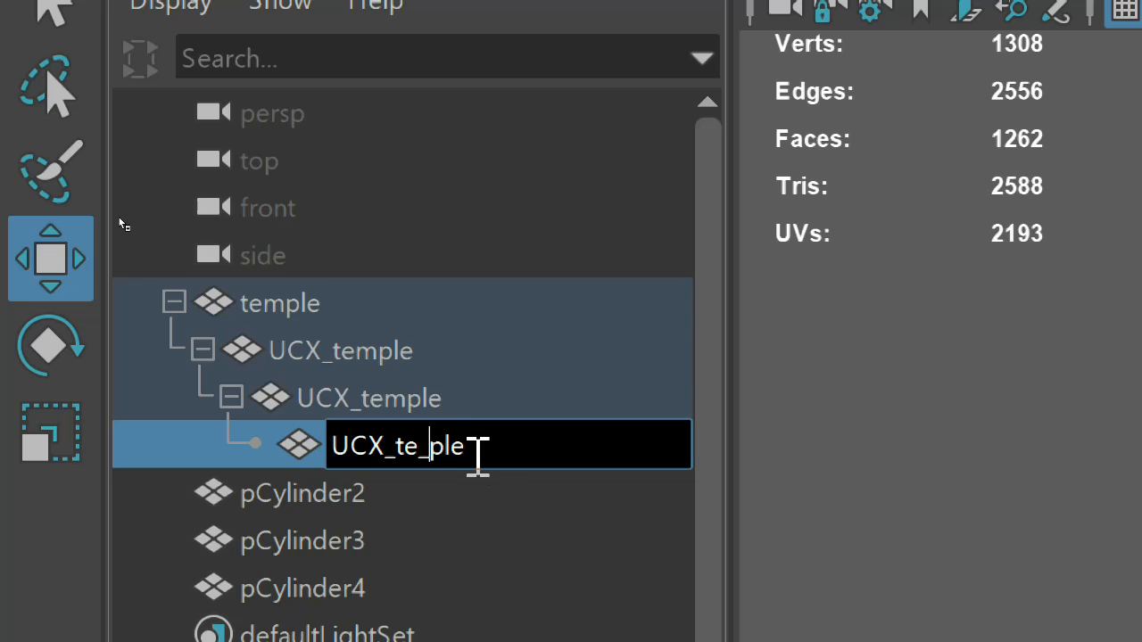
key(BackSpace)
text(m)
key(Right)
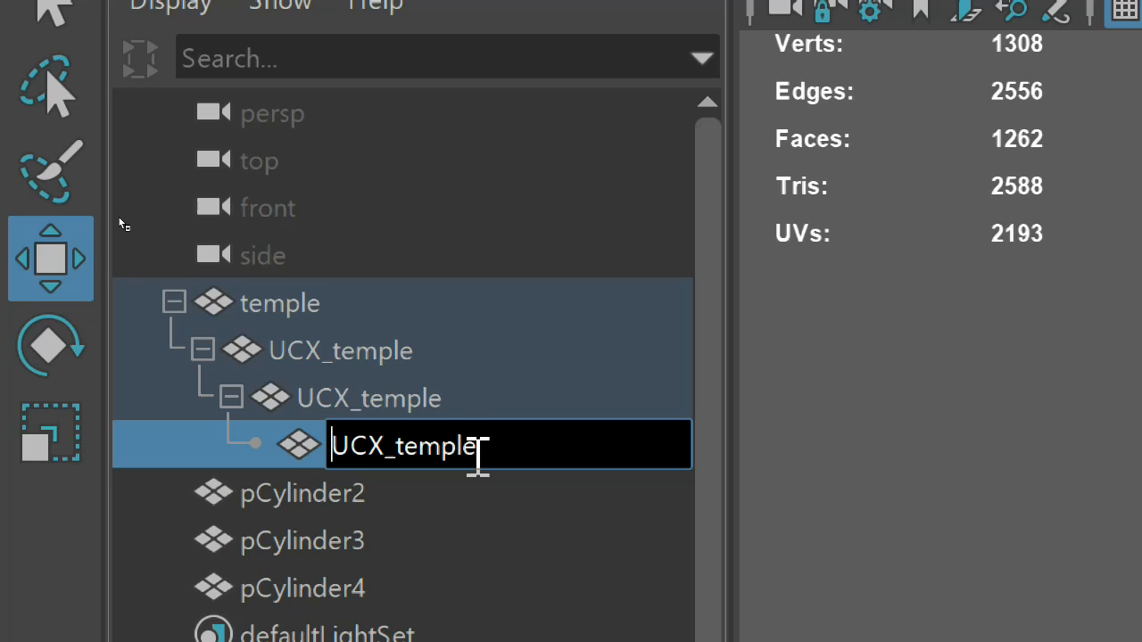
key(shift+Right)
key(shift+Right)
key(shift+Right)
key(shift+Right)
key(shift+Right)
key(shift+Right)
key(shift+Right)
key(shift+Right)
key(shift+Right)
key(shift+Right)
key(ctrl+c)
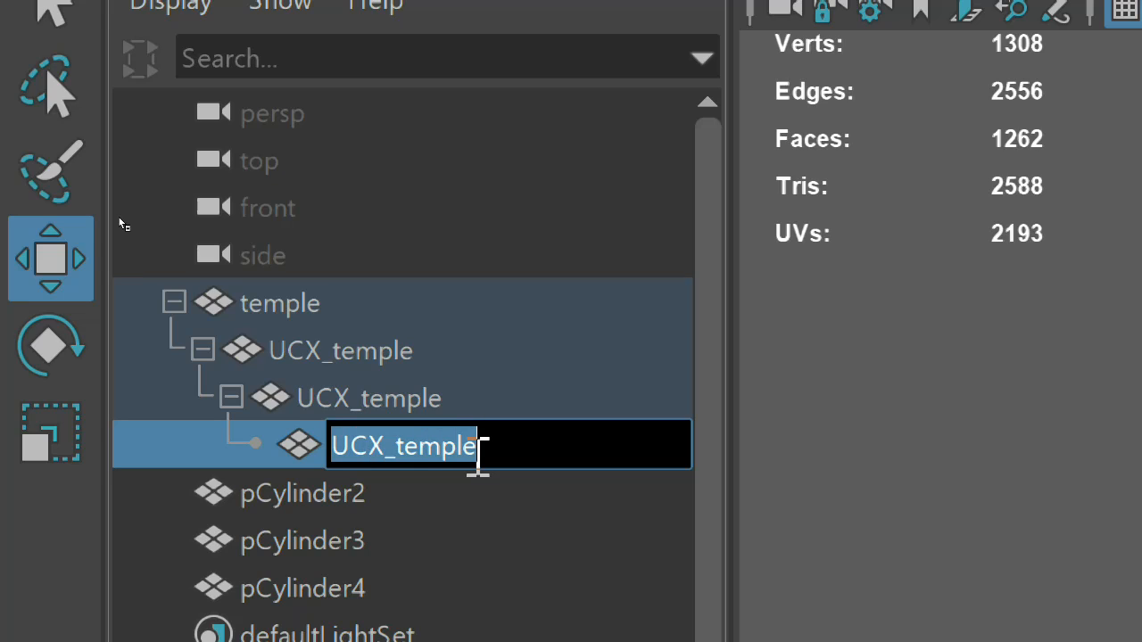
key(Return)
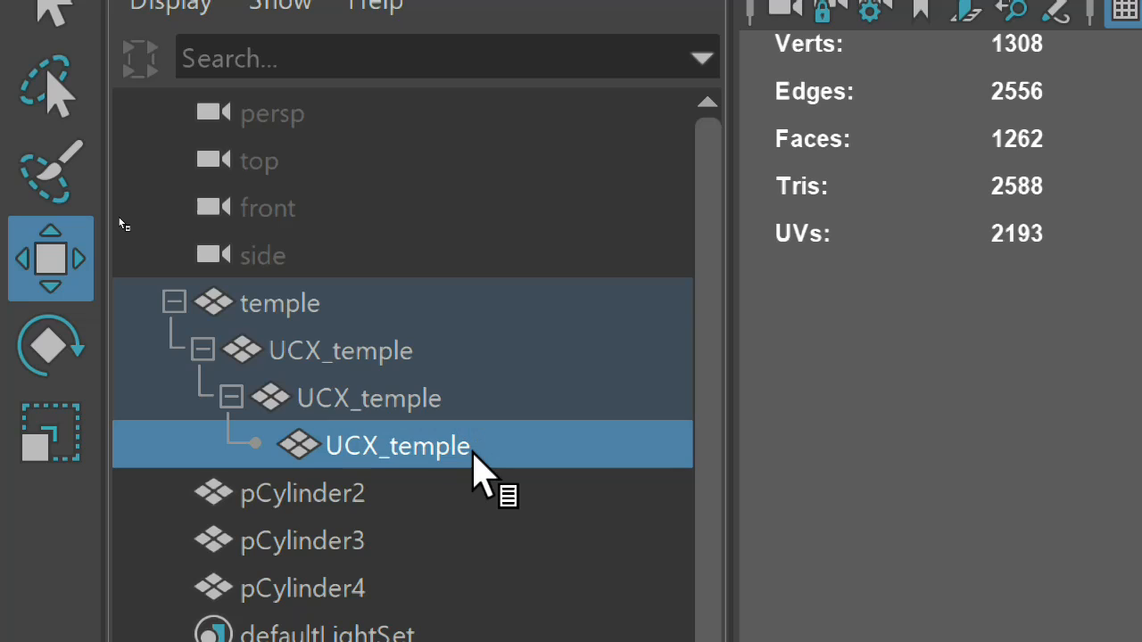
Nest pCylinder2 under the innermost UCX_temple object and rename it UCX_temple with the copied name
click(330, 492)
drag(329, 494, 392, 446)
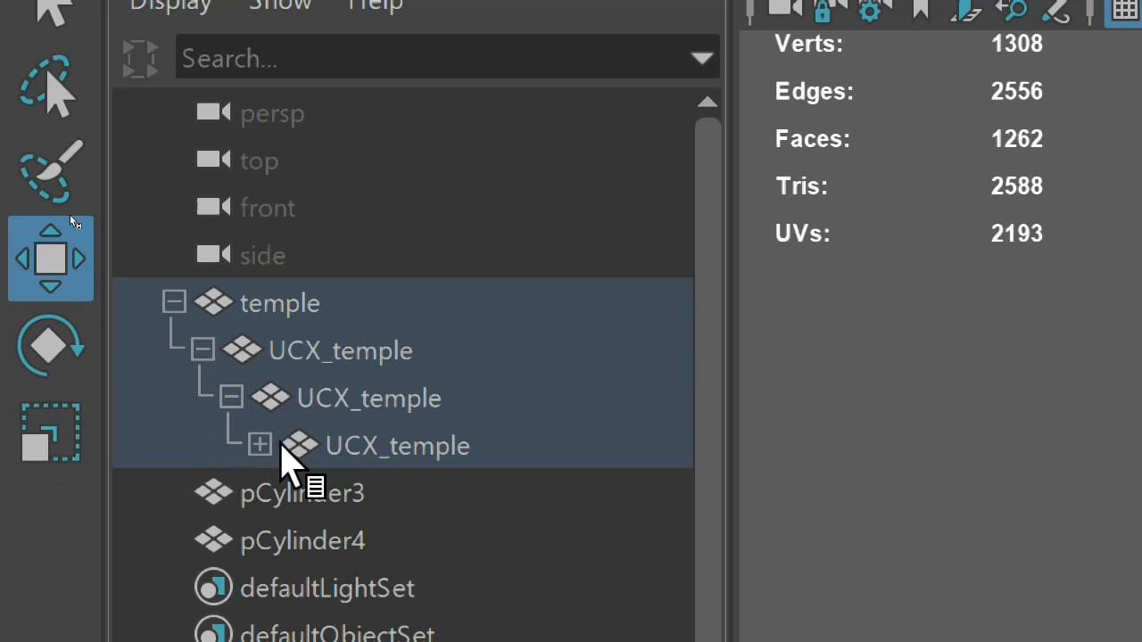
click(260, 445)
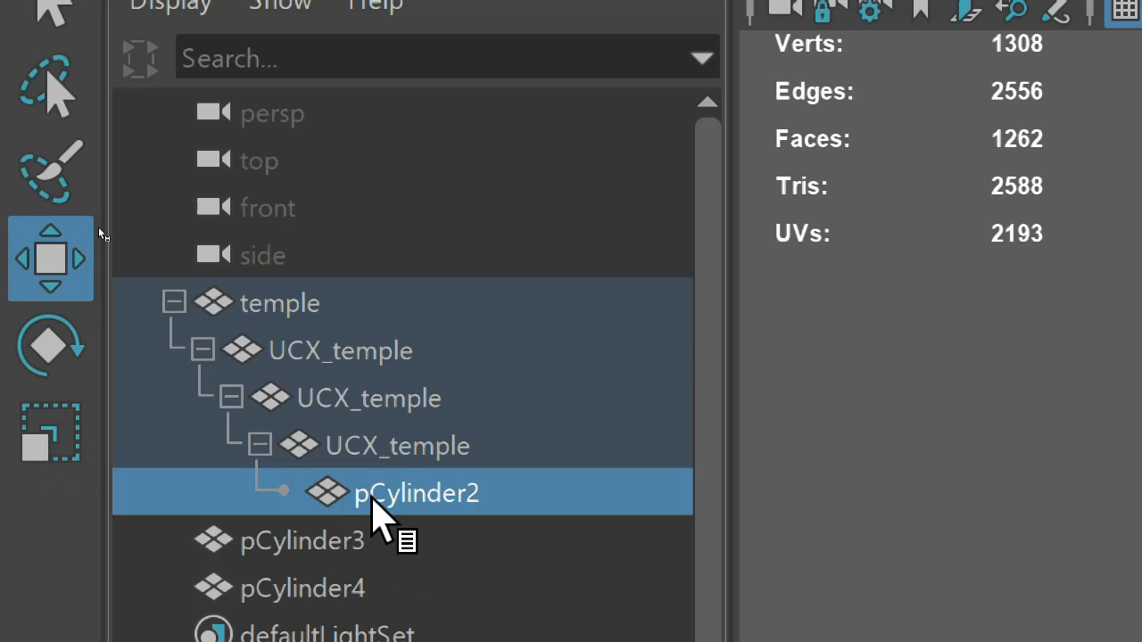
double_click(397, 496)
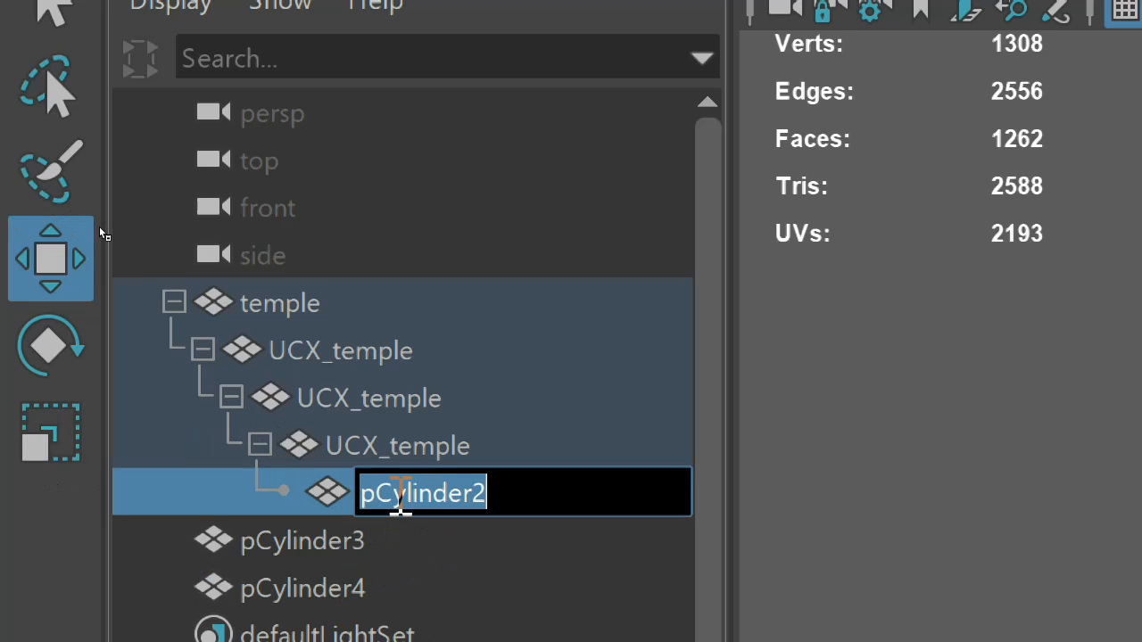
key(ctrl+v)
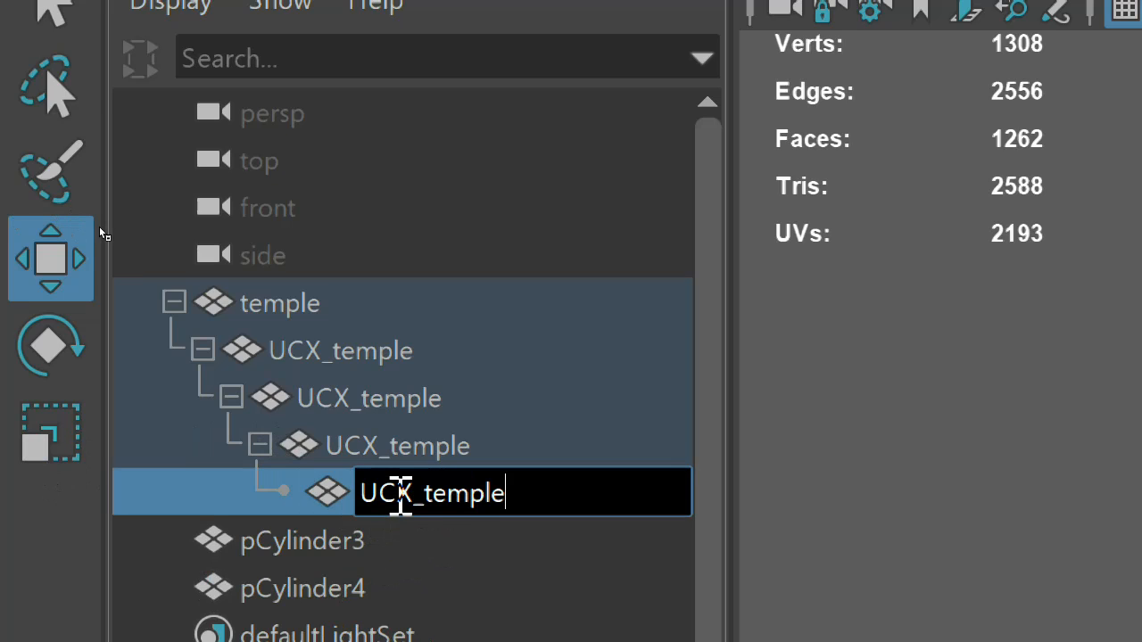
key(Return)
Nest pCylinder3 under the innermost UCX_temple object and rename it UCX_temple with the copied name
click(367, 543)
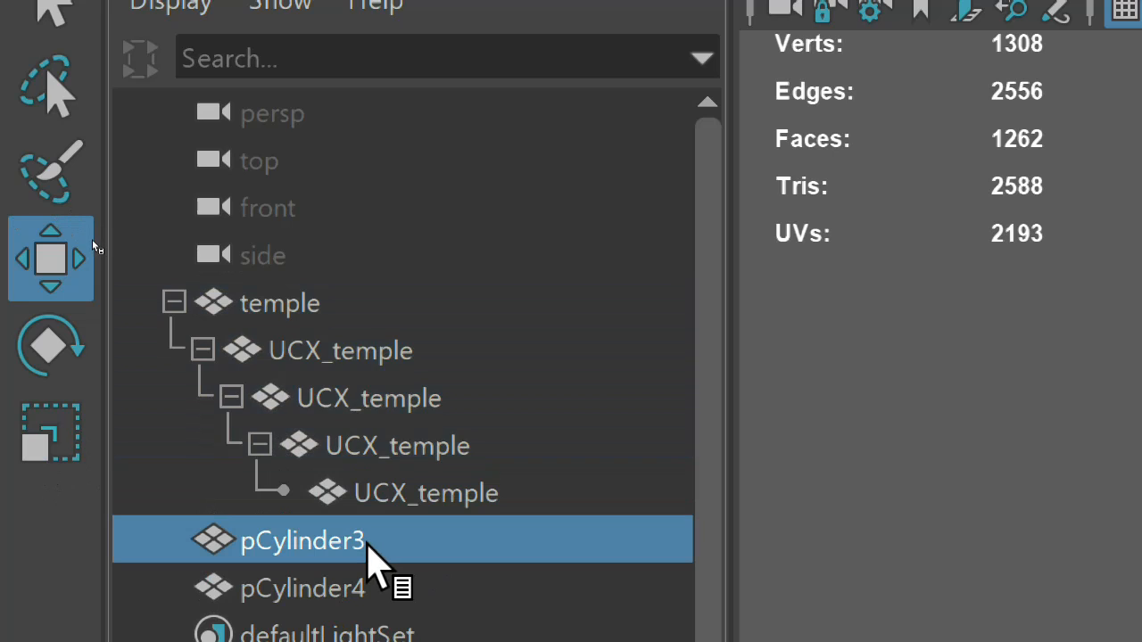
middle_drag(368, 542, 460, 499)
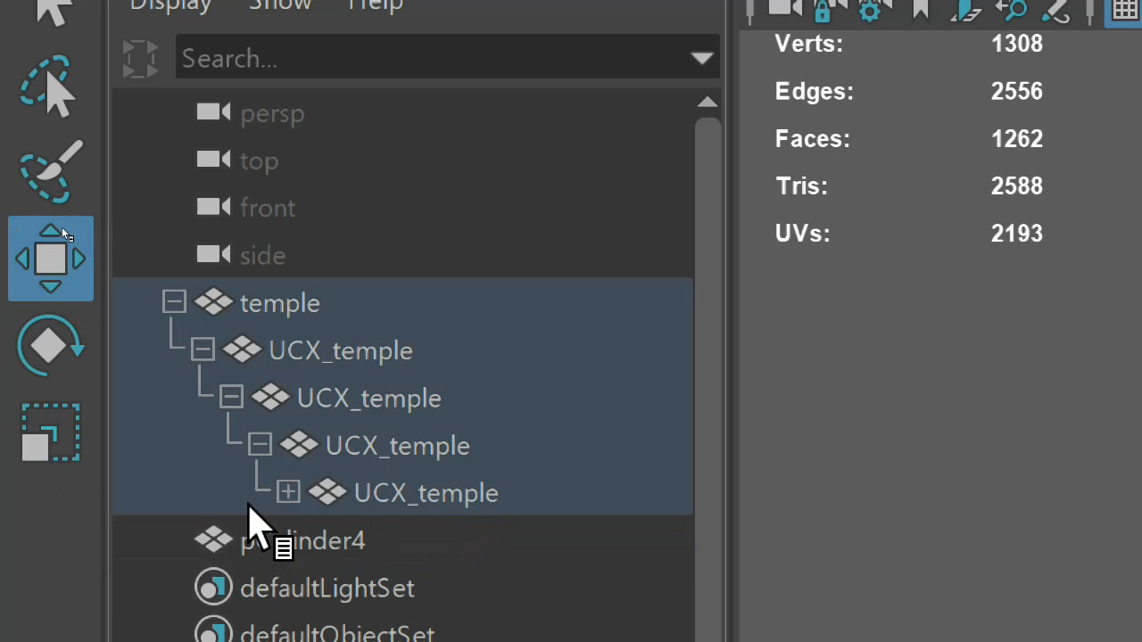
click(288, 492)
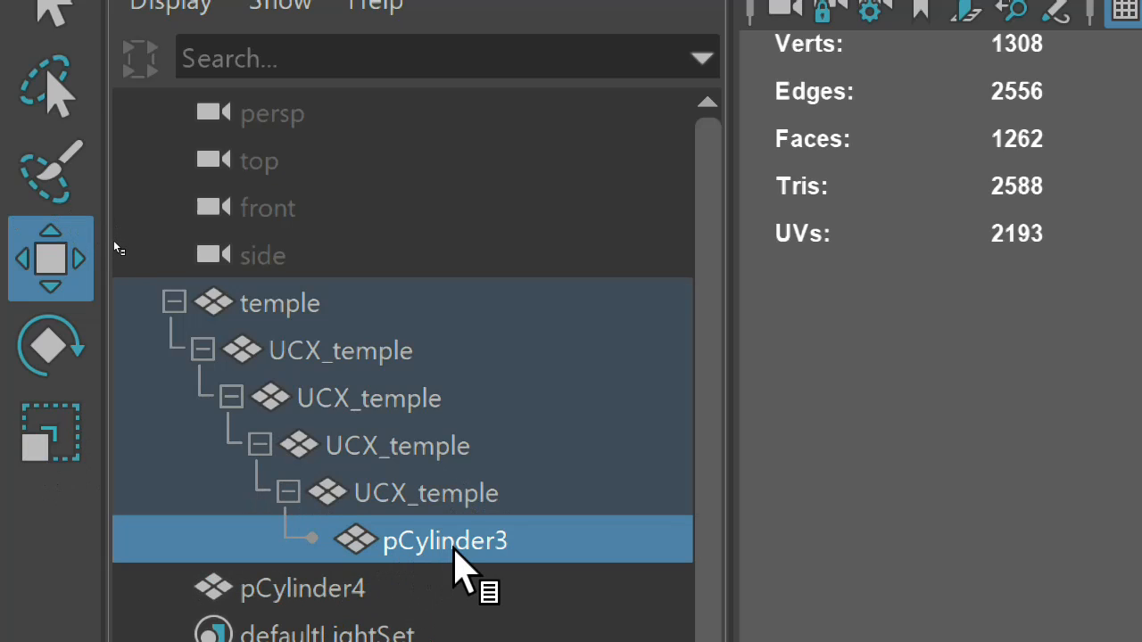
double_click(454, 550)
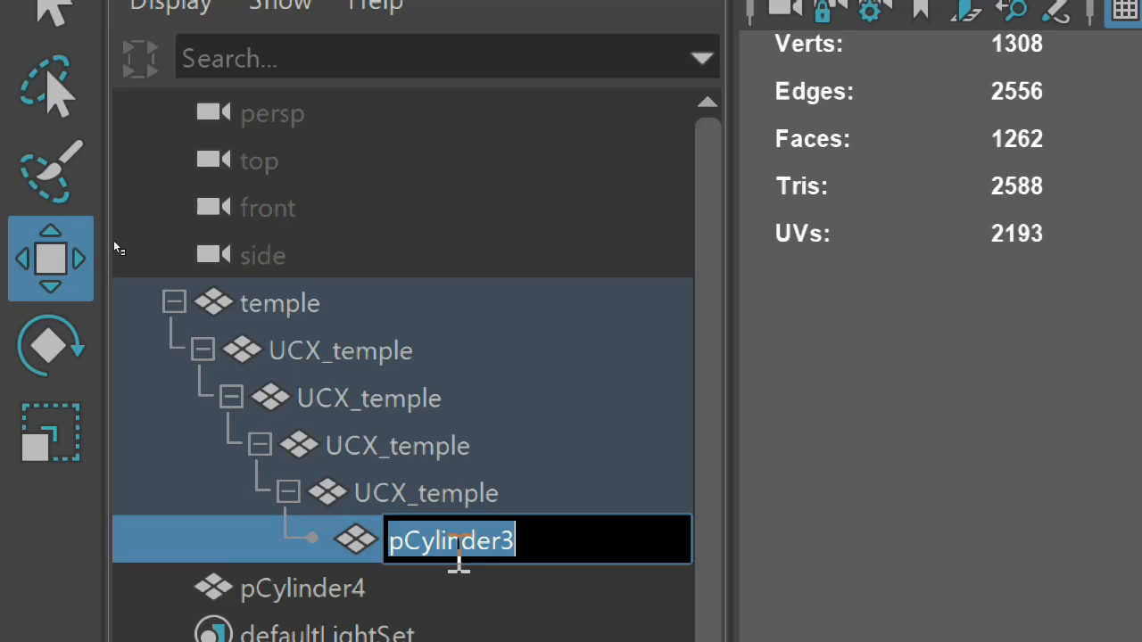
key(ctrl+v)
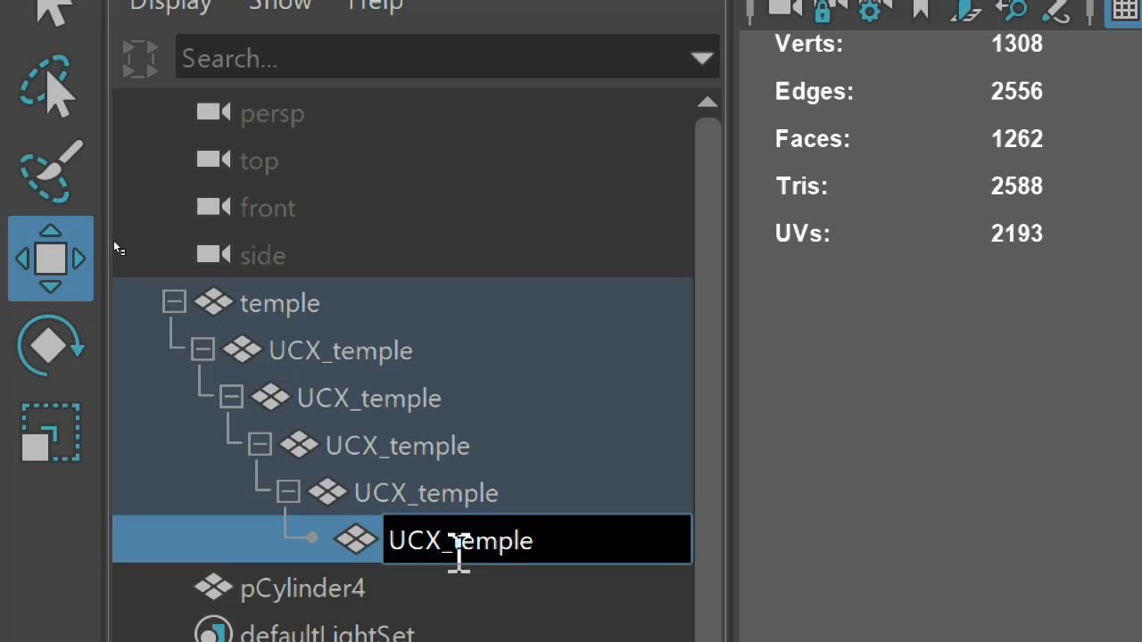
key(Return)
Nest pCylinder4 under the innermost UCX_temple object and rename it UCX_temple with the copied name
click(446, 587)
drag(444, 564, 466, 524)
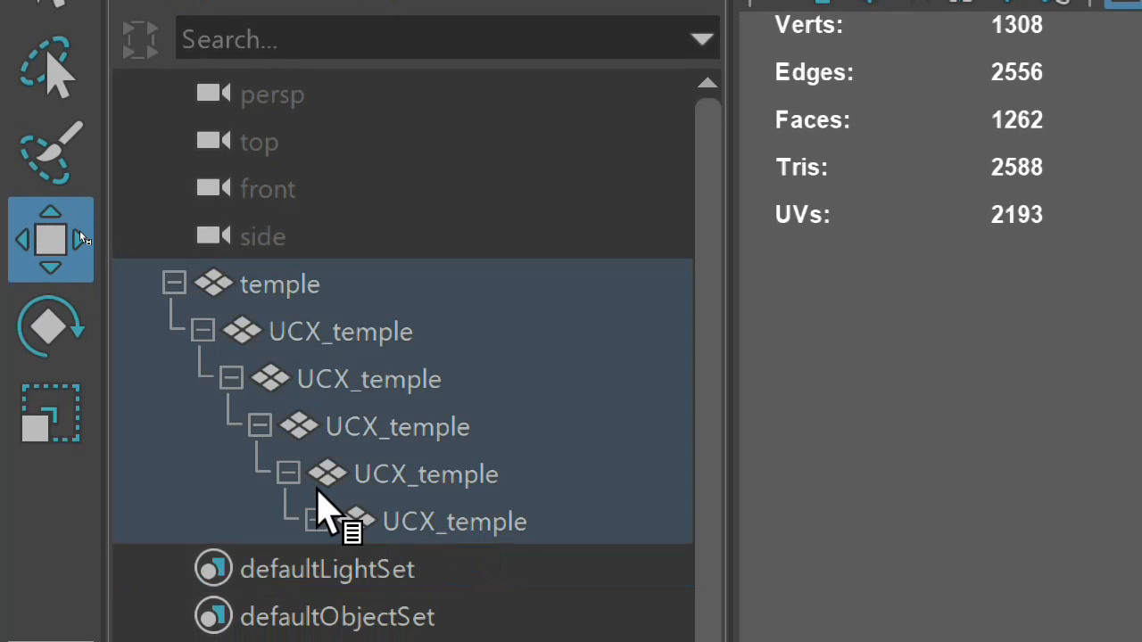
click(317, 519)
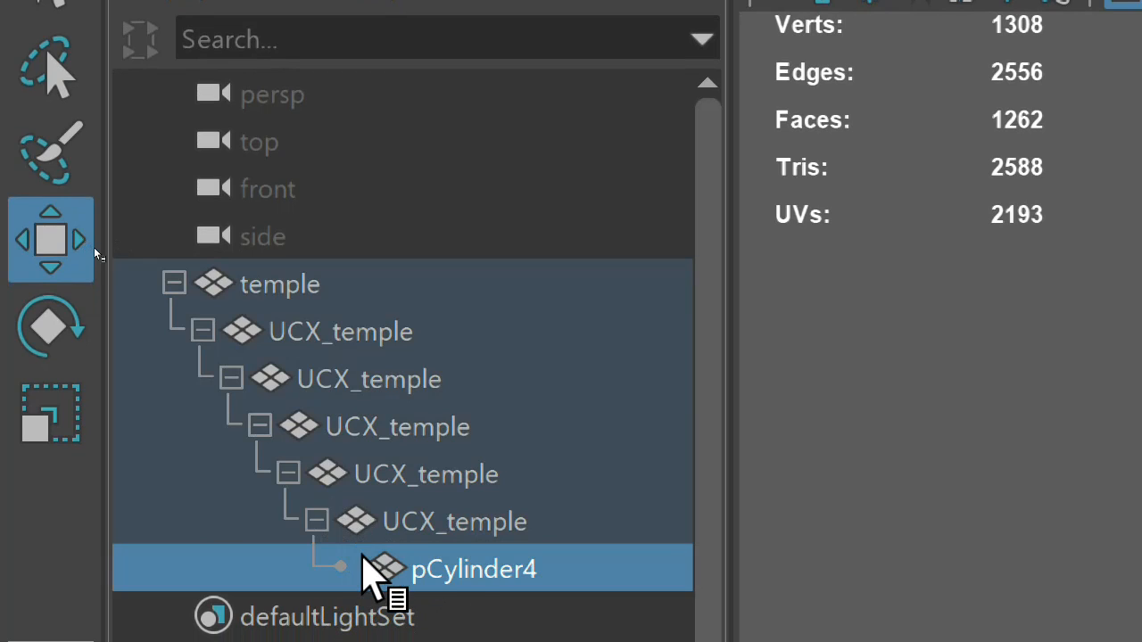
double_click(466, 562)
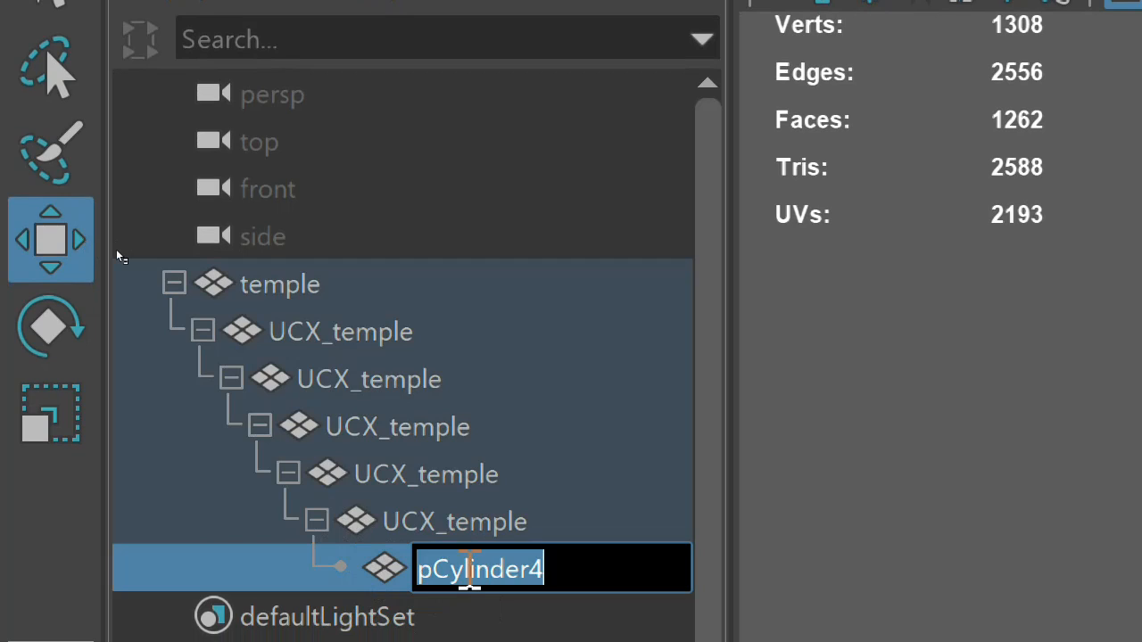
text(UCX_temple)
key(Return)
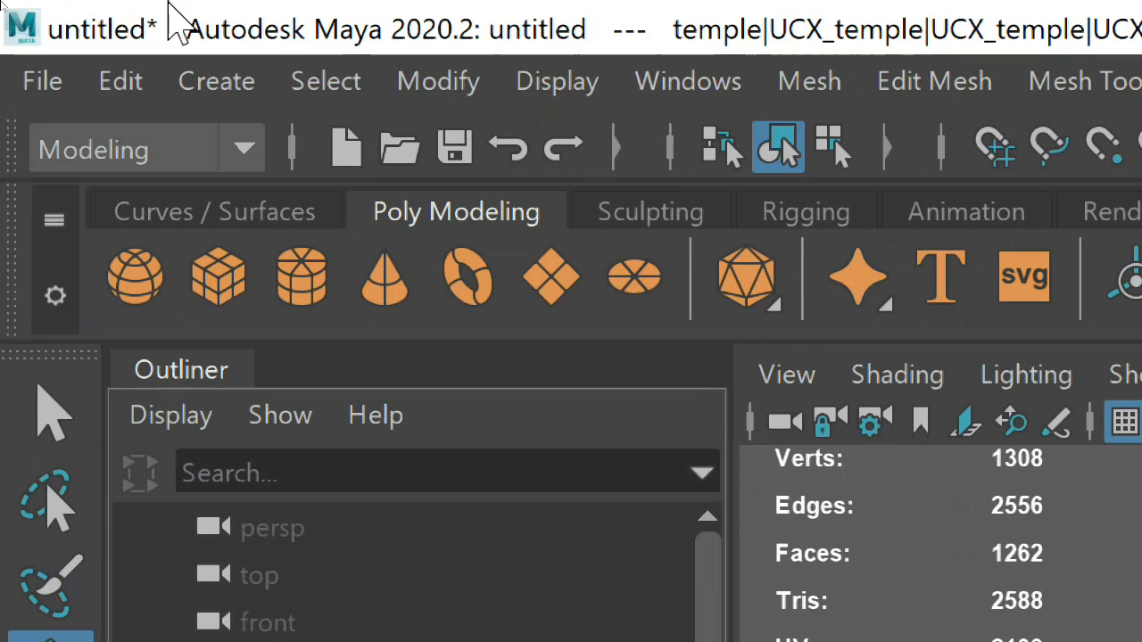
Export the whole scene to G:\temple as SM_temple.fbx, replacing the existing file
click(13, 79)
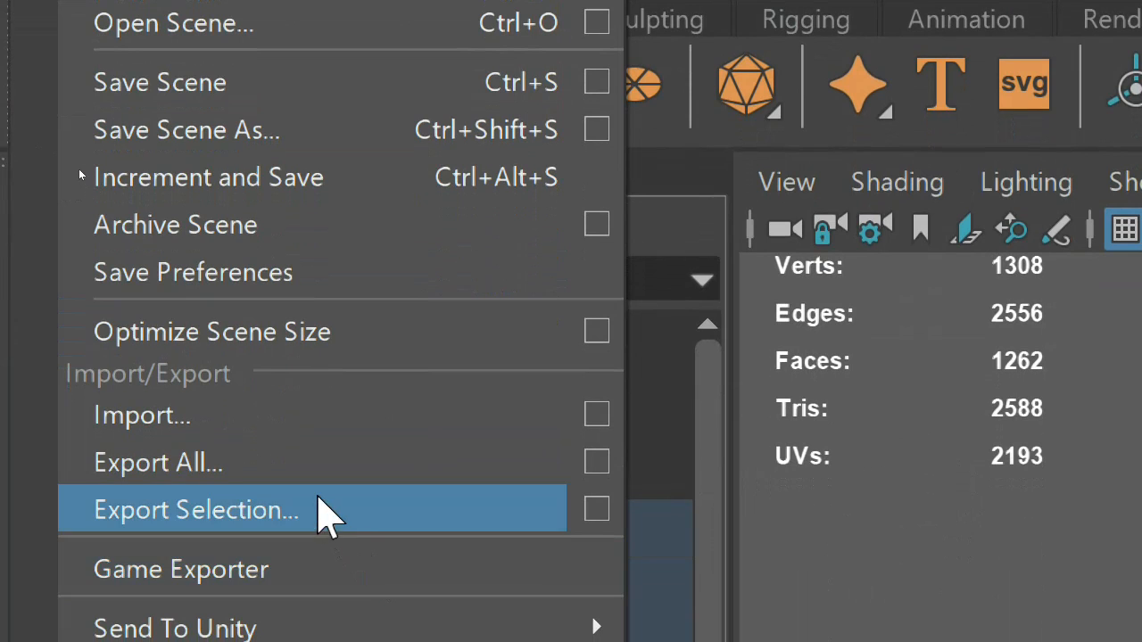
click(317, 482)
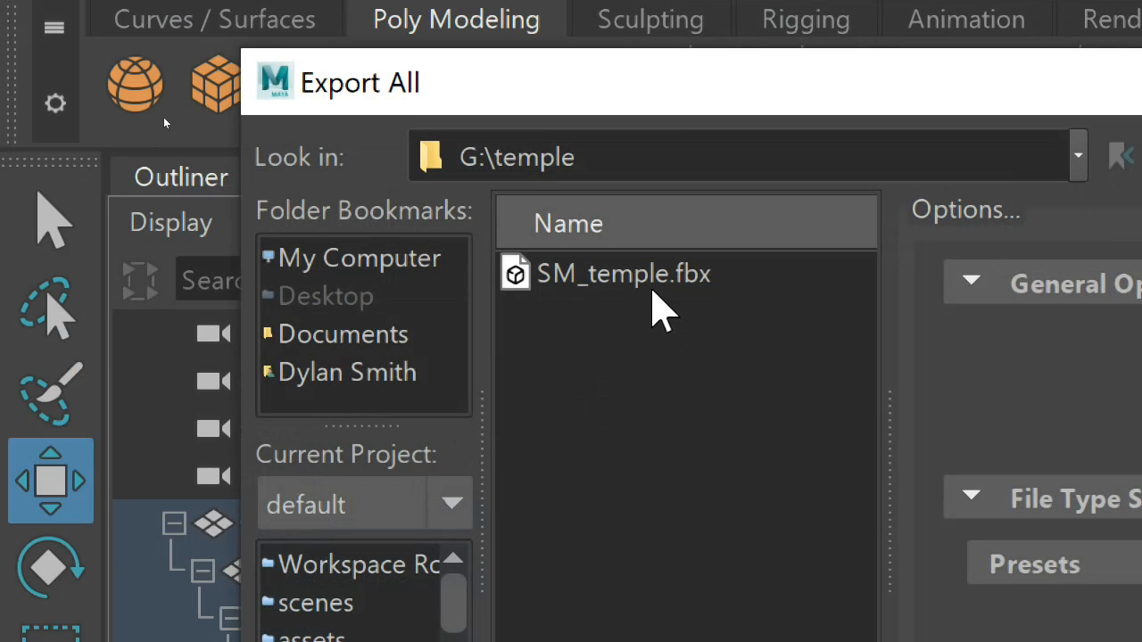
click(660, 284)
double_click(658, 275)
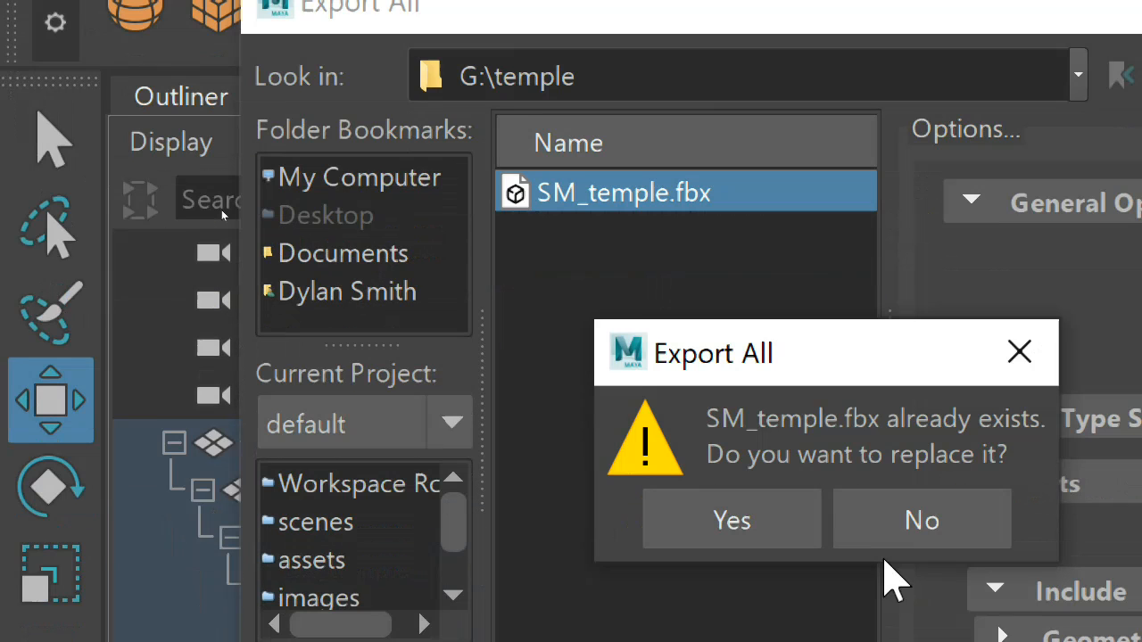
click(700, 524)
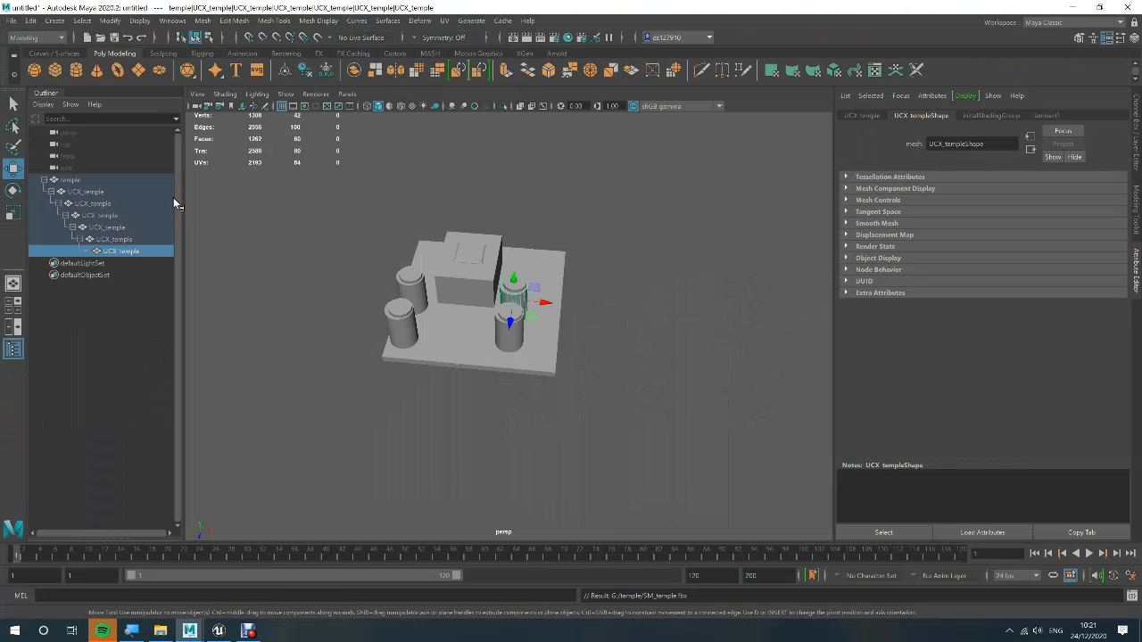
Switch to Unreal Editor and import SM_temple into the temple folder with Auto Generate Collision turned off, closing the import log
key(alt+Tab)
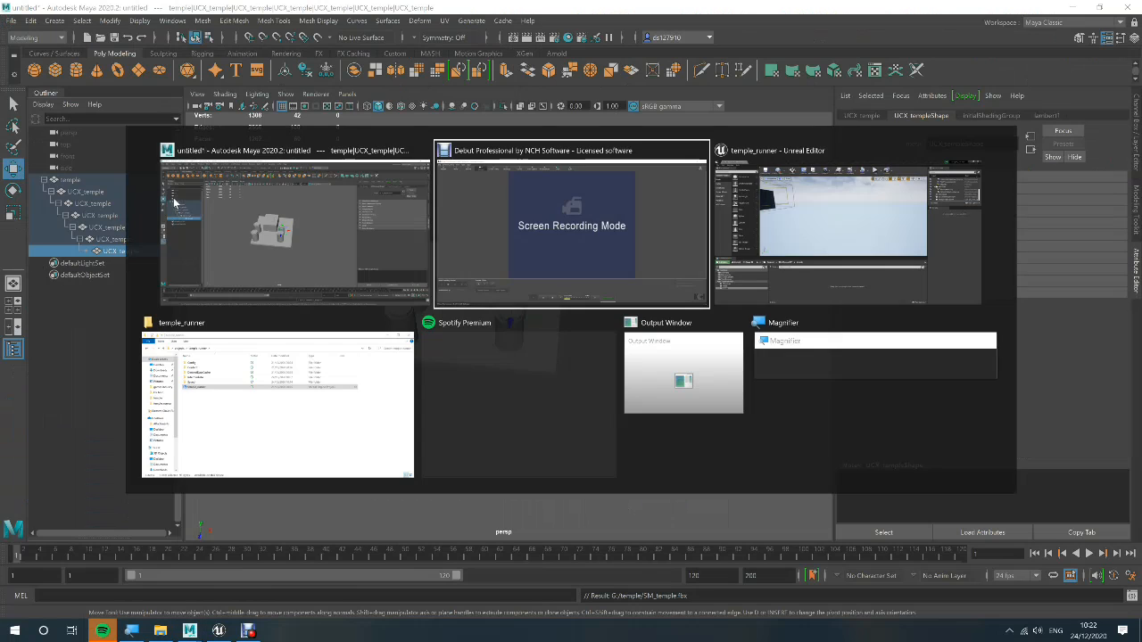
key(Tab)
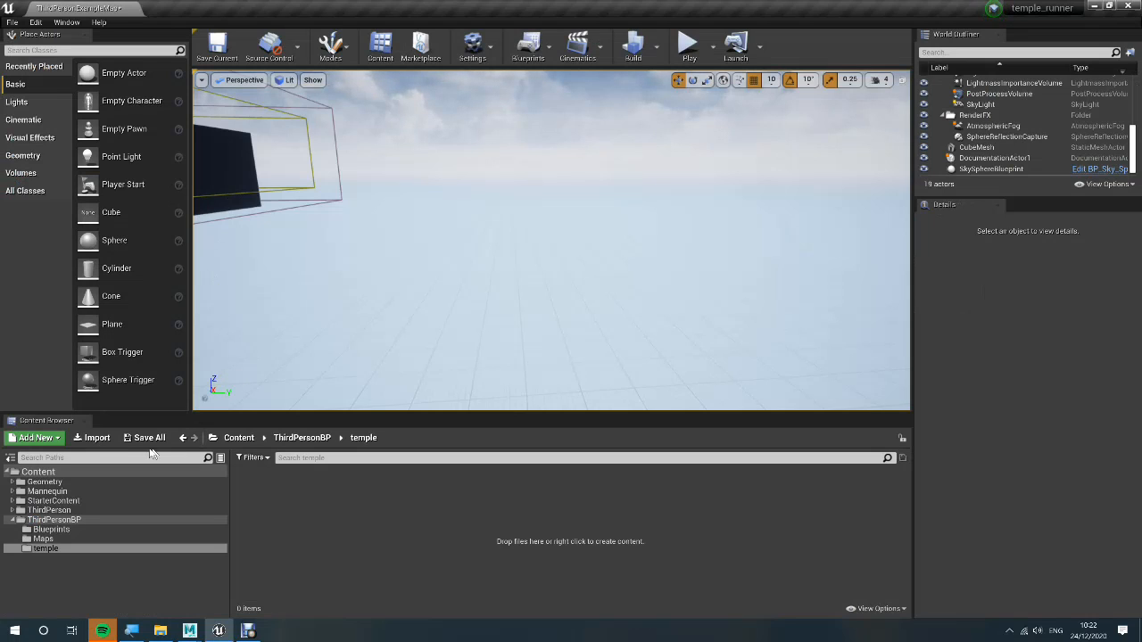
click(96, 438)
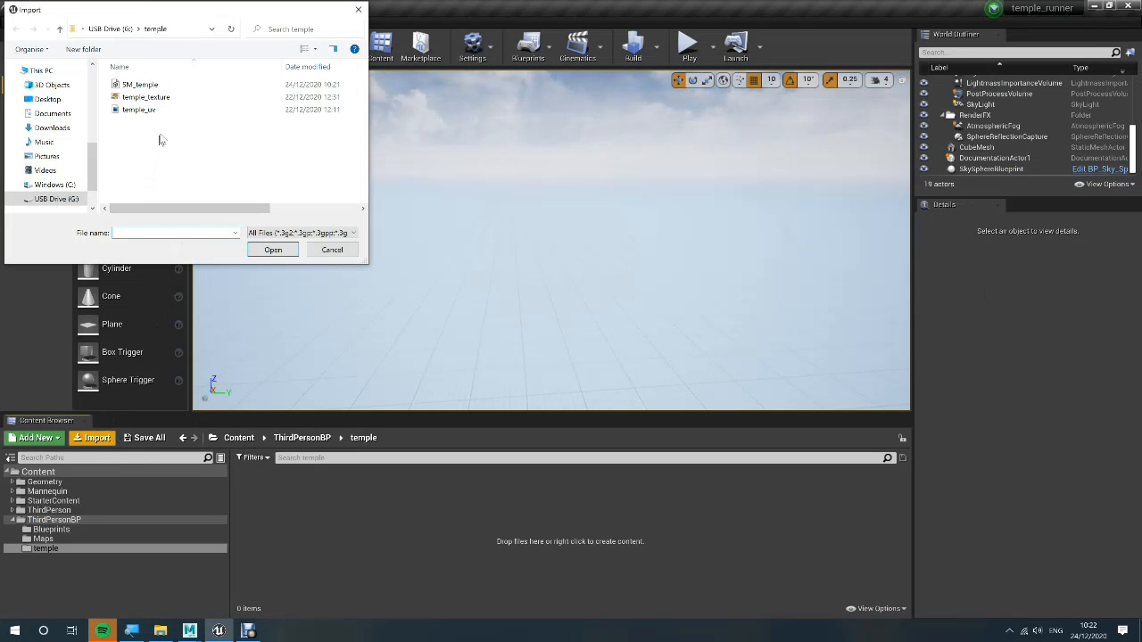
double_click(184, 85)
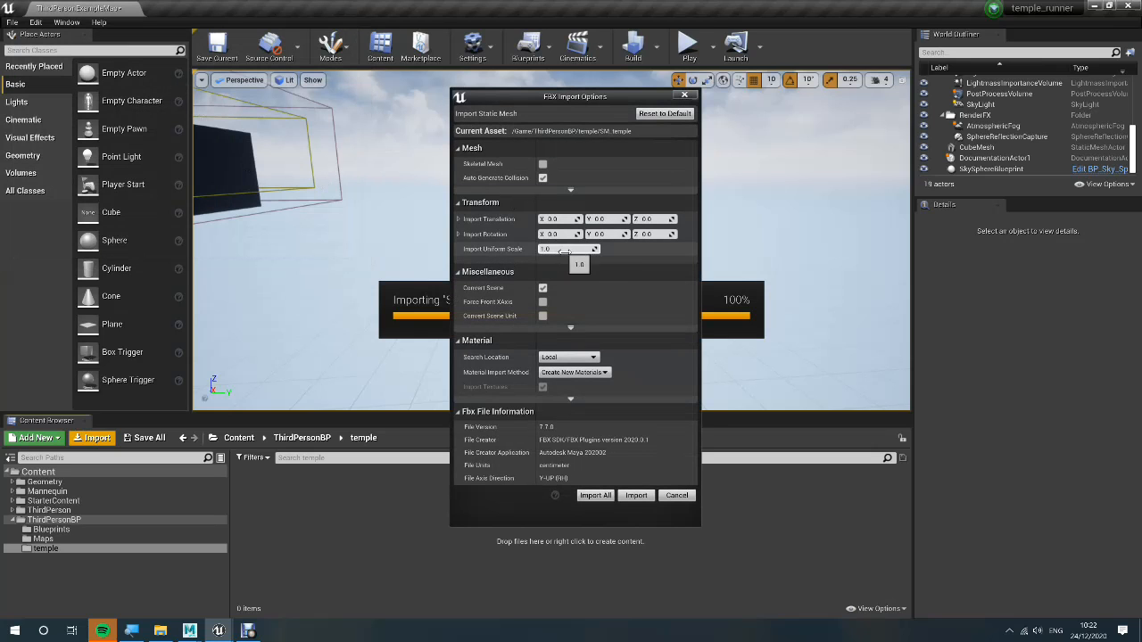
click(544, 178)
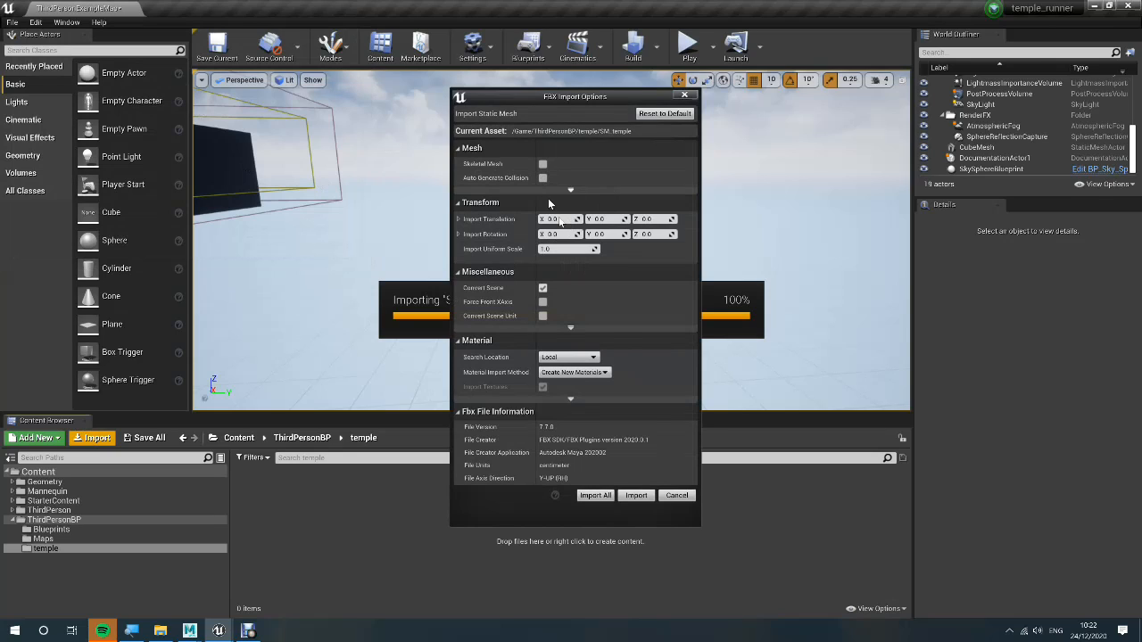
click(637, 496)
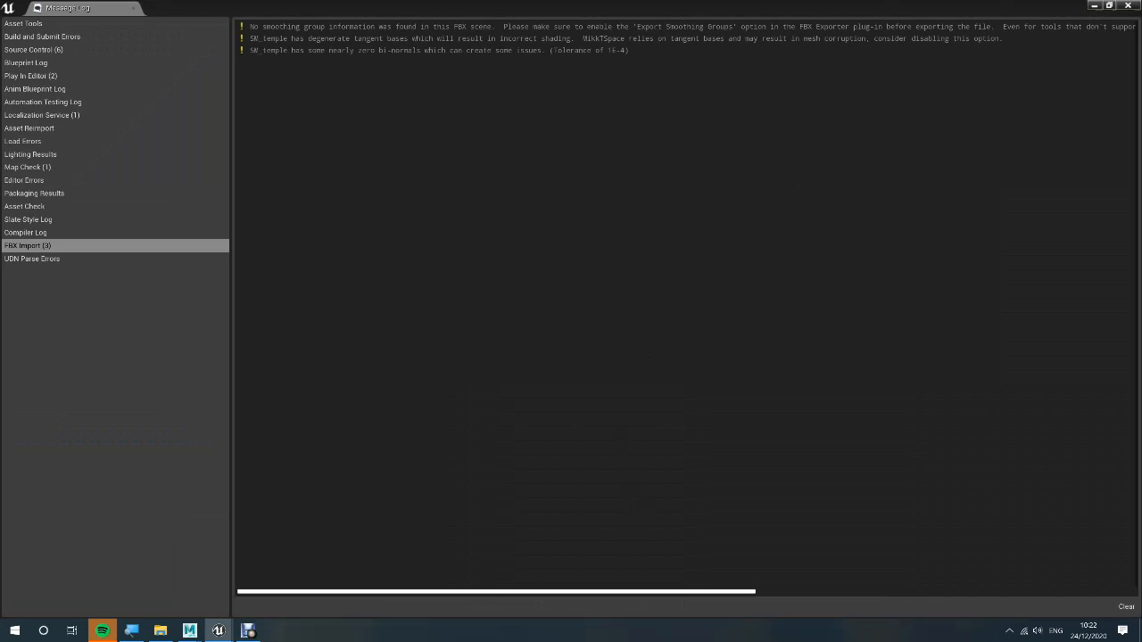
click(1127, 5)
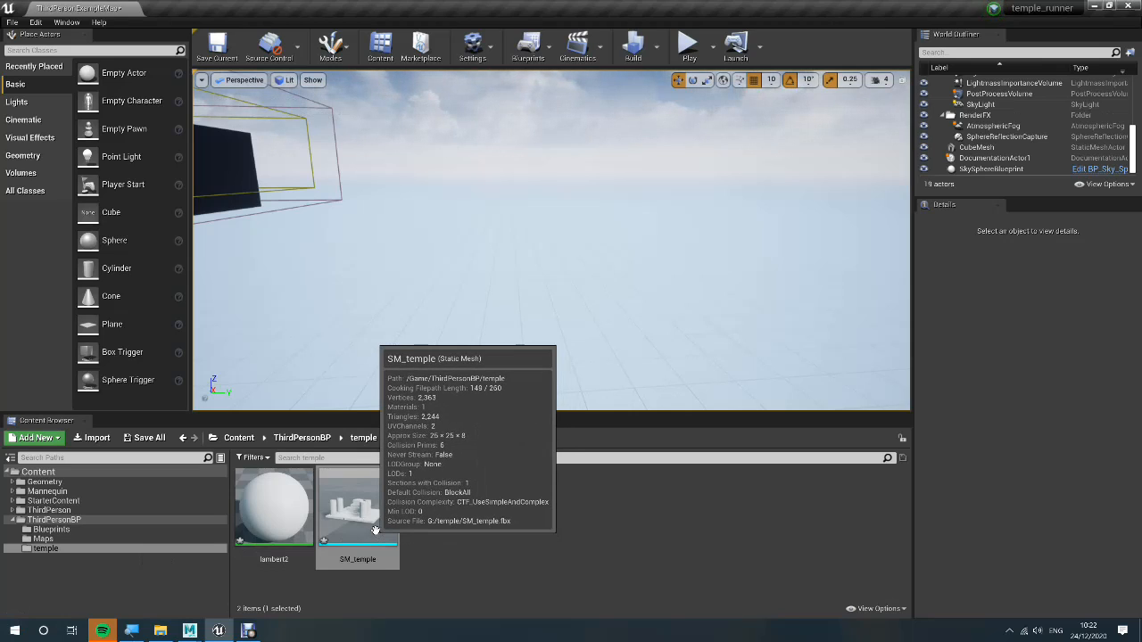
Open the SM_temple static mesh and check its collision shapes with the viewport grid hidden and the collision outlines displayed
double_click(375, 530)
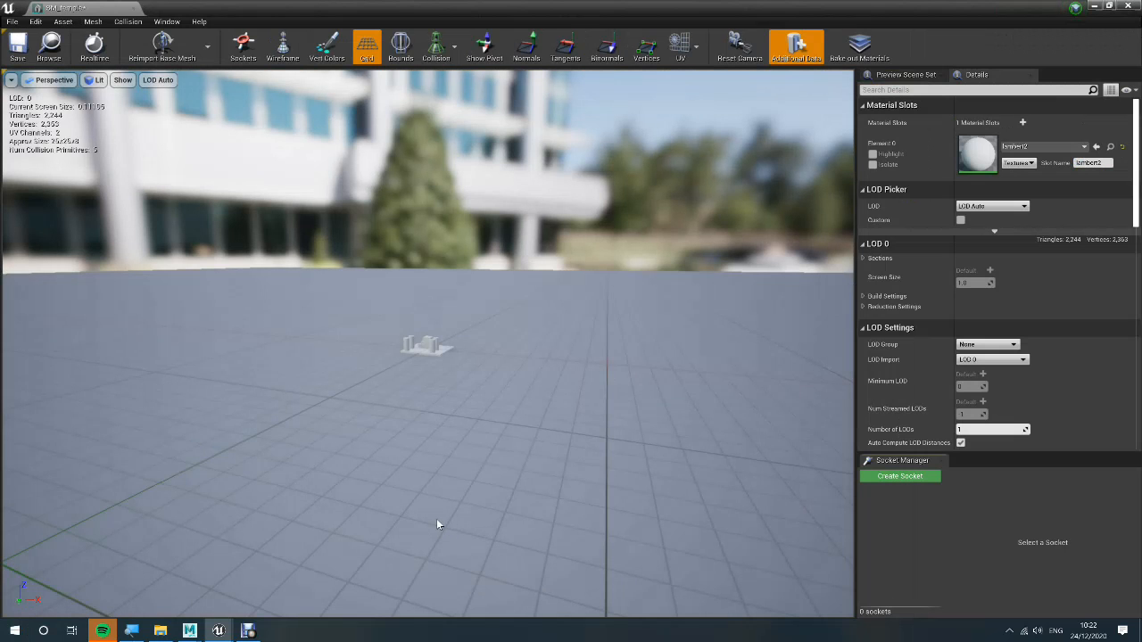
scroll(433, 513, up, 5)
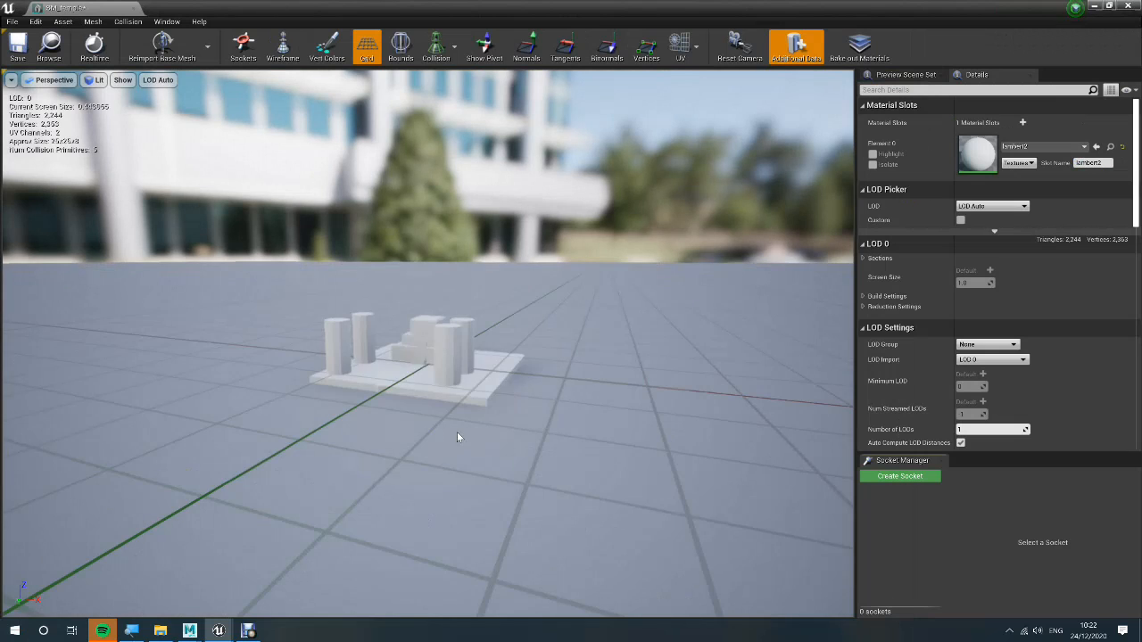
scroll(457, 435, up, 3)
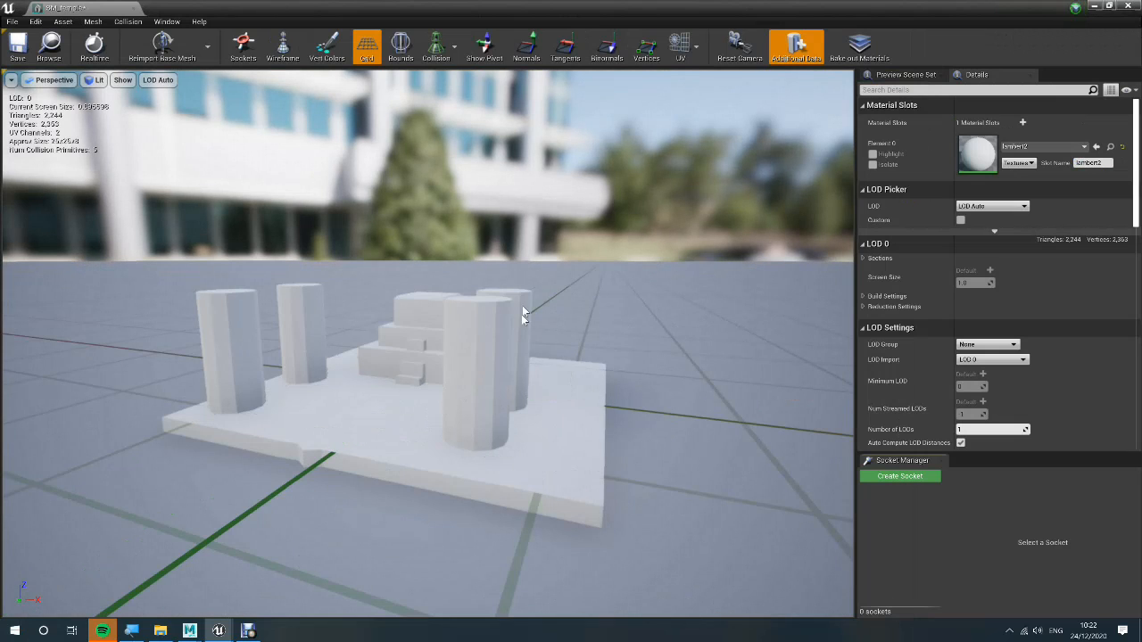
click(371, 57)
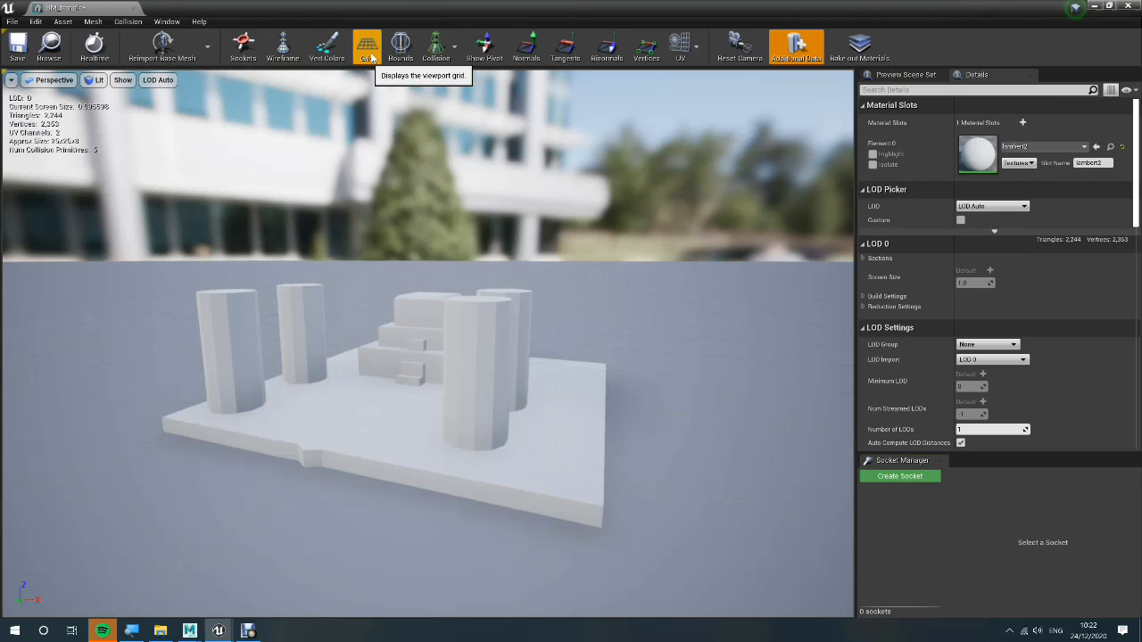
click(446, 46)
click(458, 80)
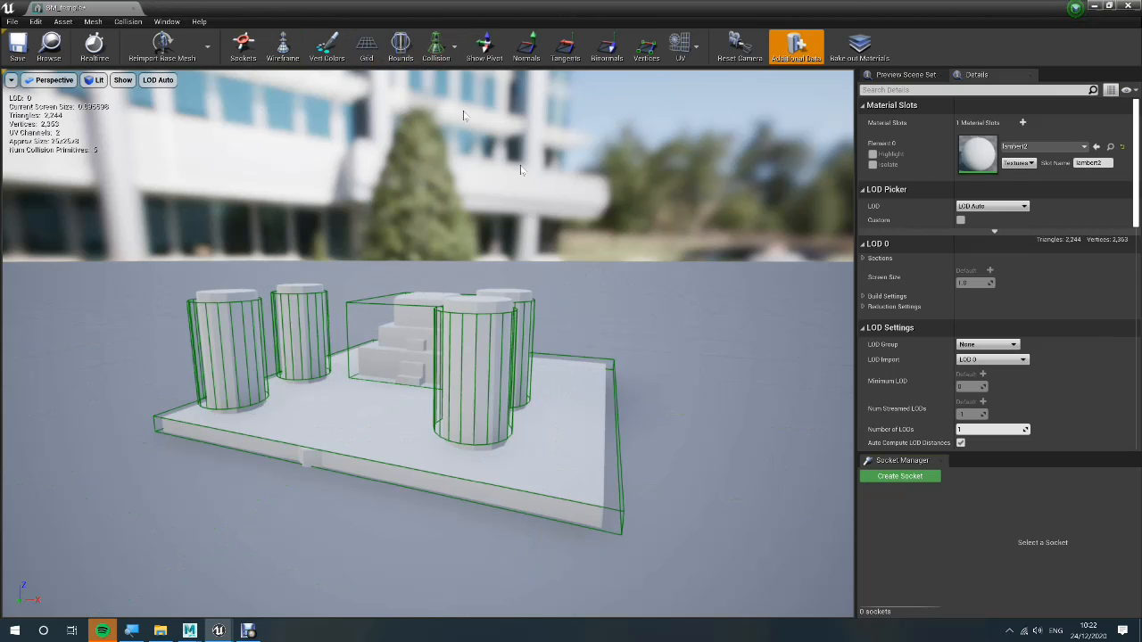